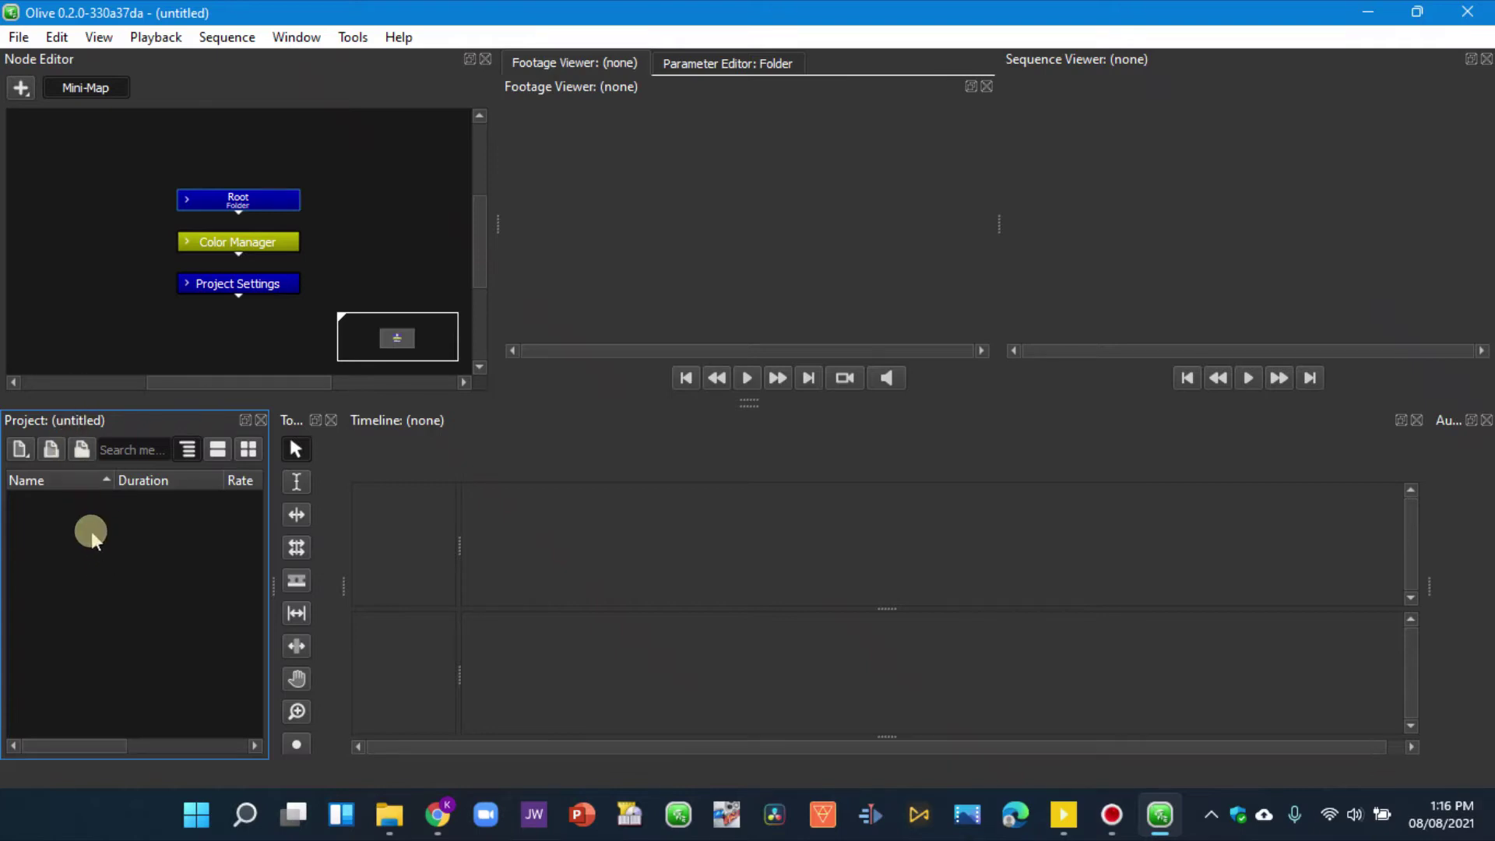
Create a new sequence from the Project panel with the default settings.
right_click(95, 544)
mouse_move(122, 548)
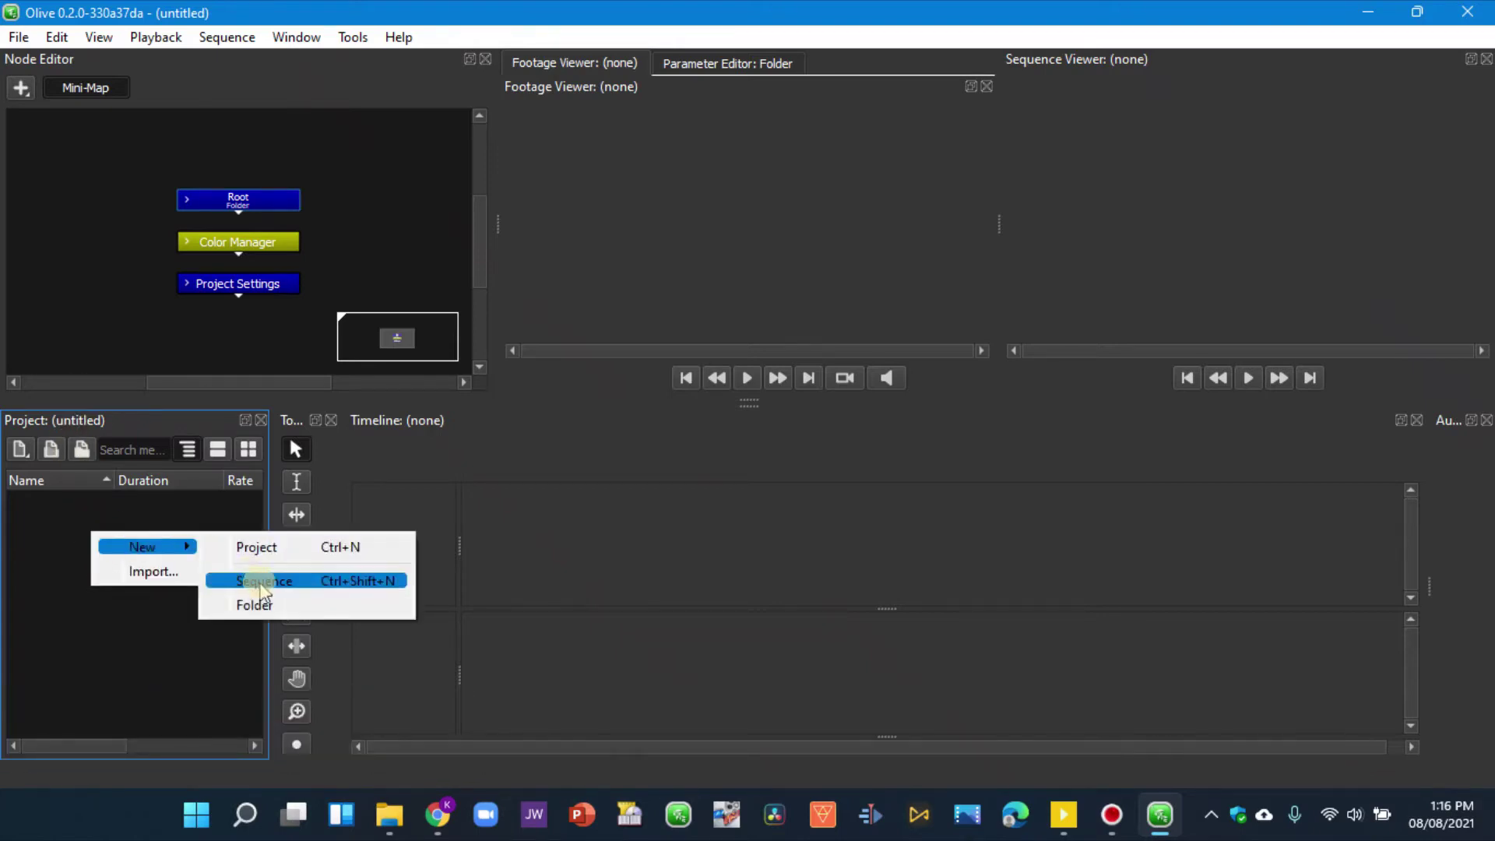
click(256, 580)
click(815, 660)
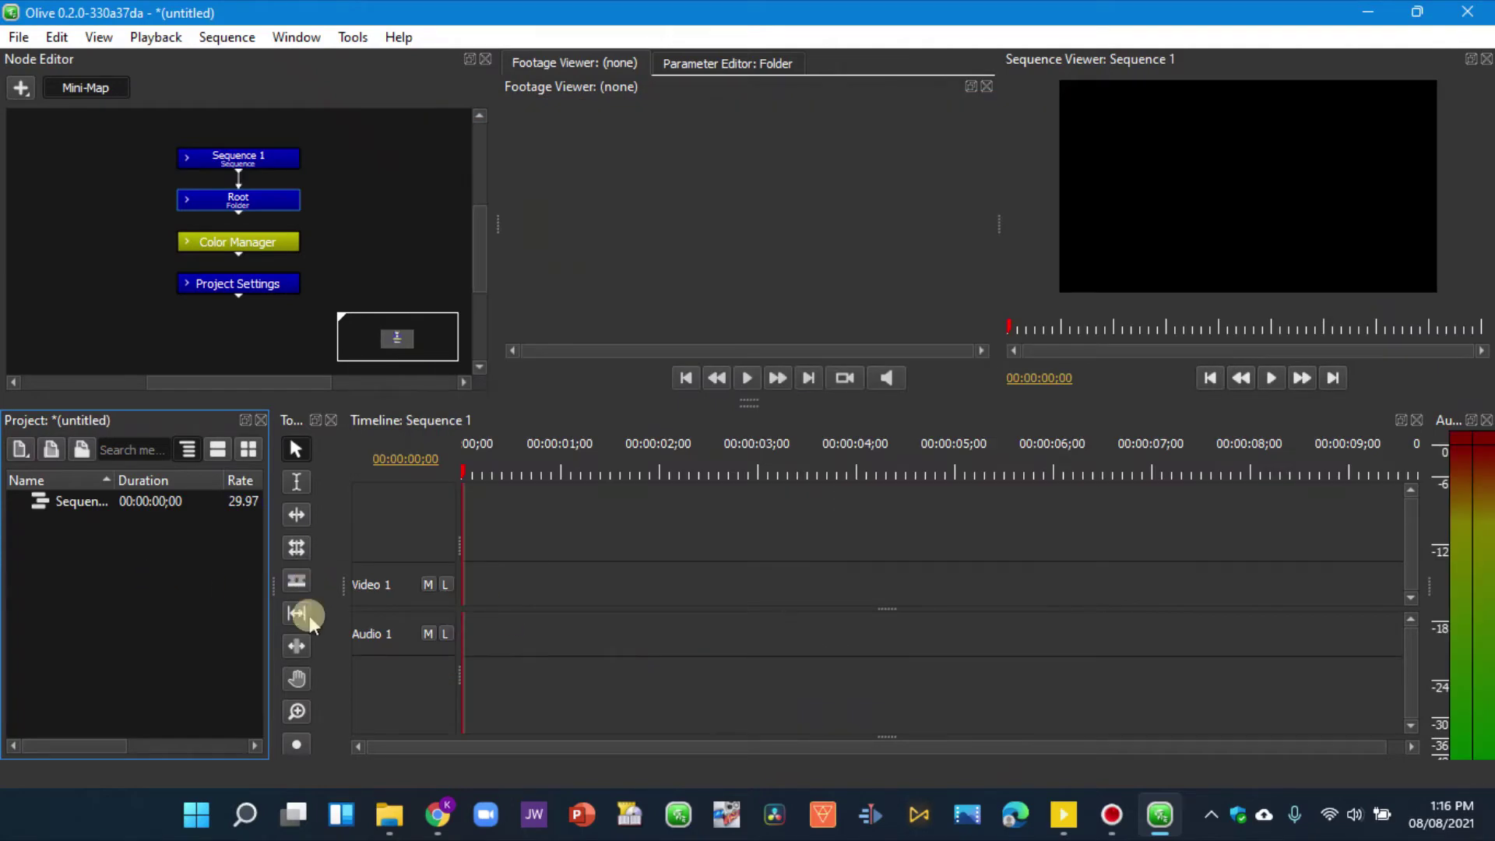
Import the Autumn and Butterfly clips from the Video Clips folder into the project.
click(390, 814)
click(350, 724)
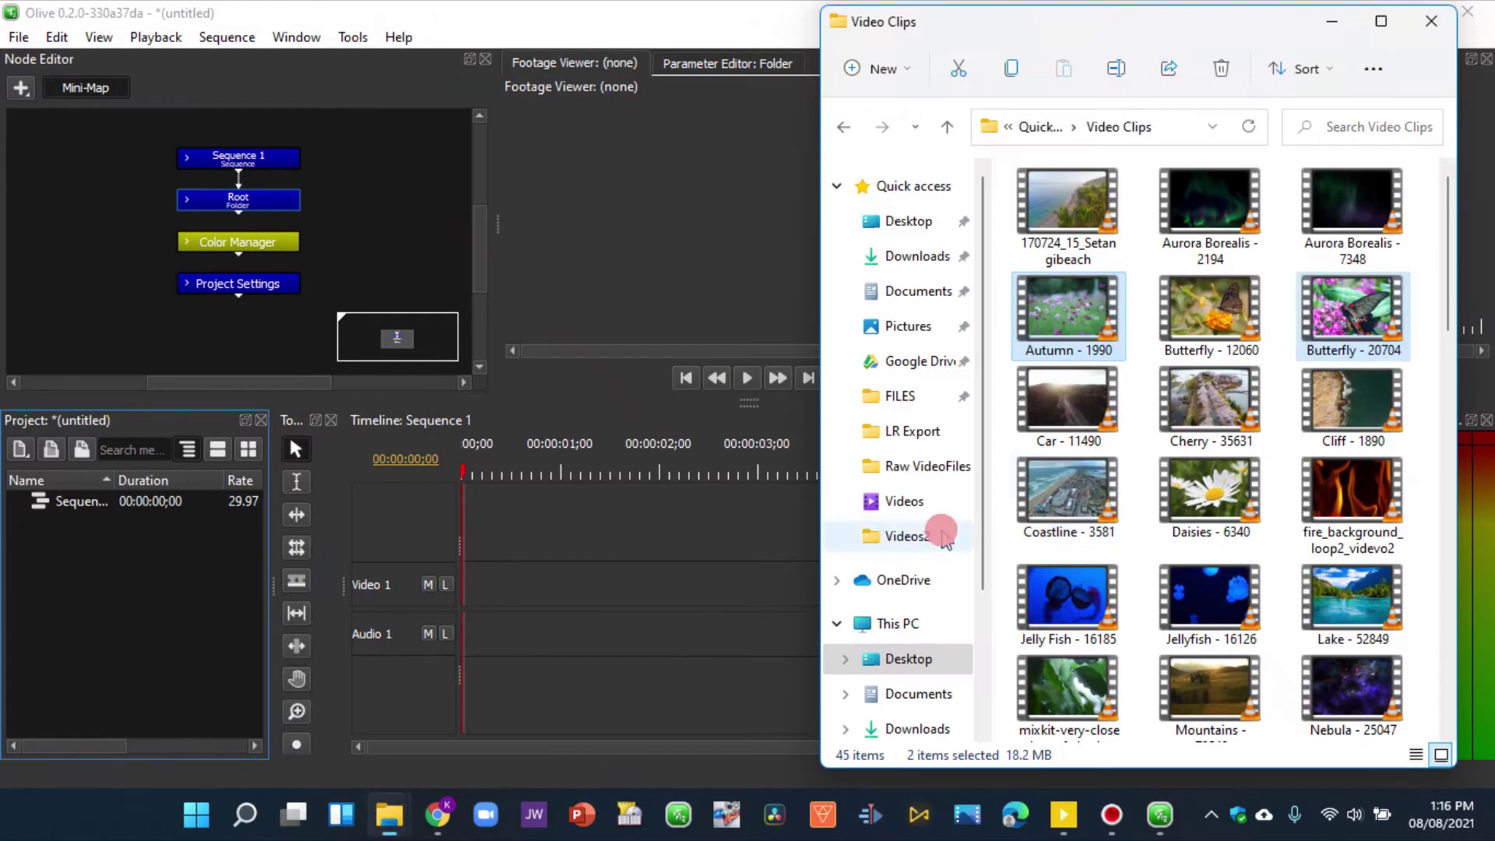
drag(1066, 311, 150, 651)
click(124, 589)
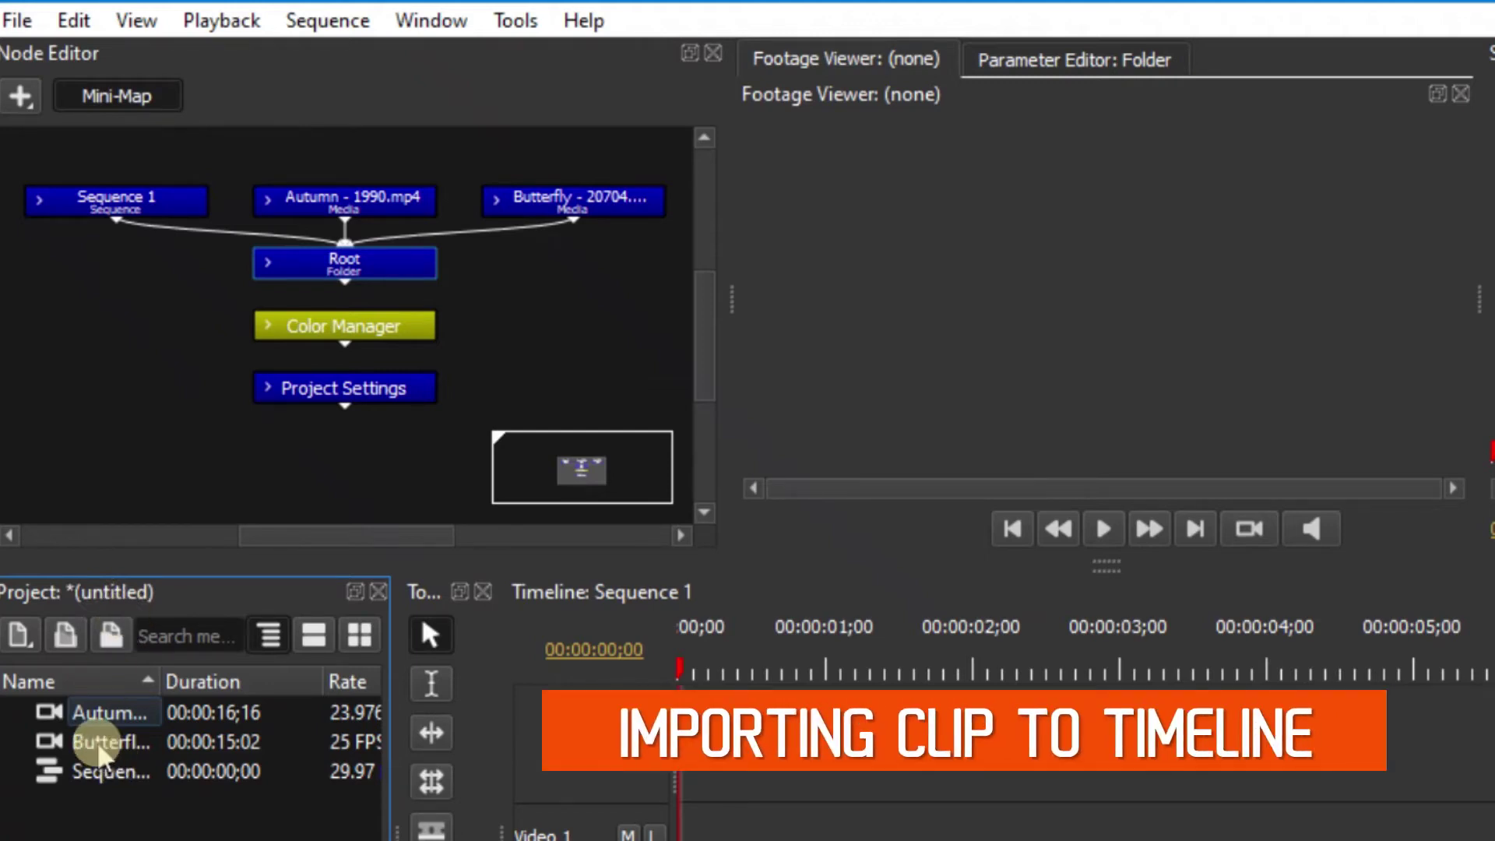
Place Butterfly at the start of Video 1, split it at 00:00:03;15 and delete the later part.
drag(99, 751, 694, 835)
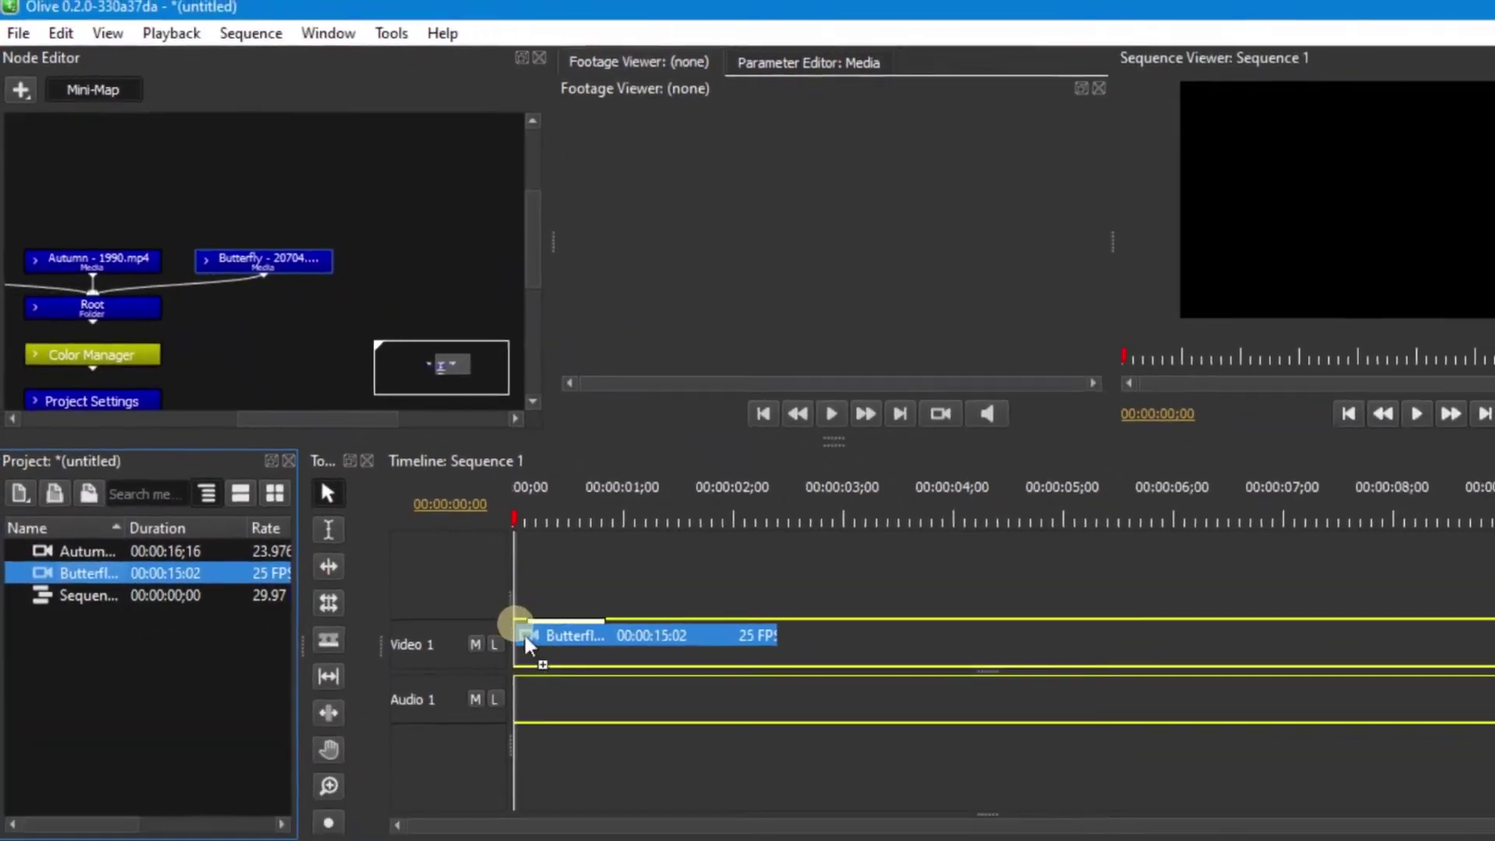
drag(525, 642, 564, 655)
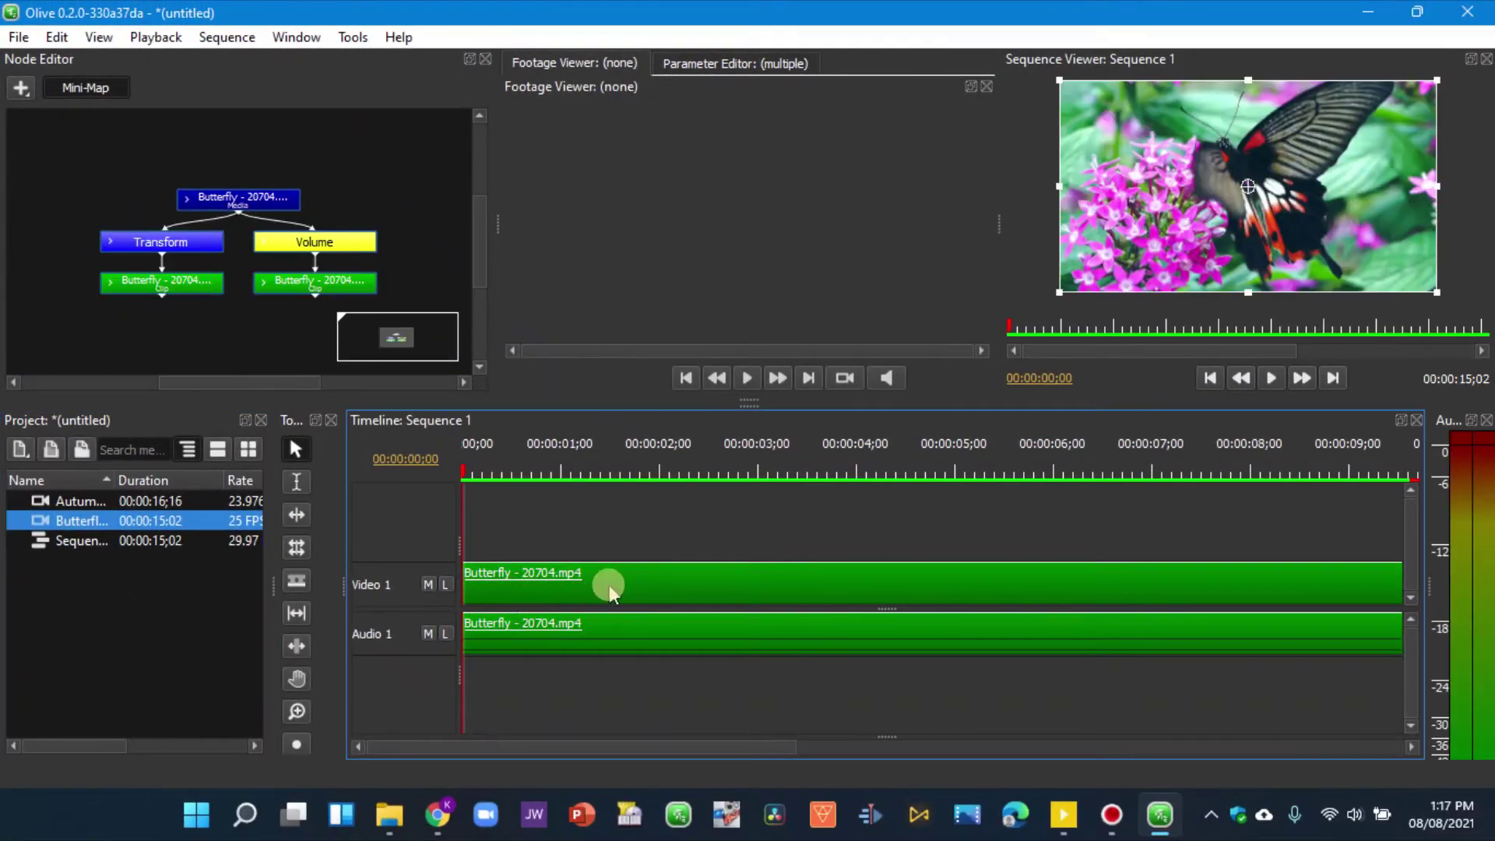
drag(467, 474, 809, 489)
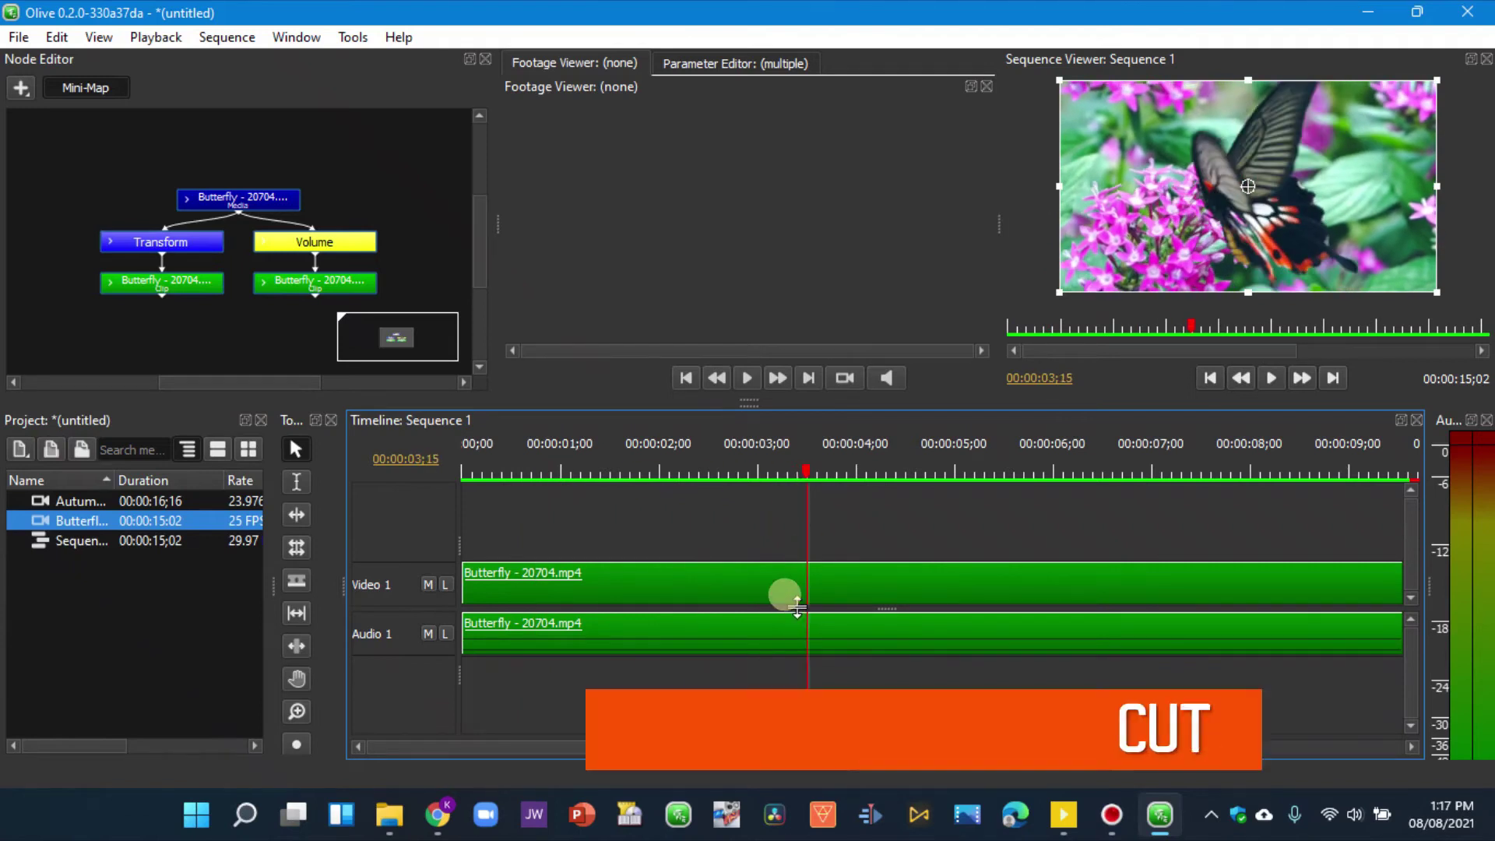
key(c)
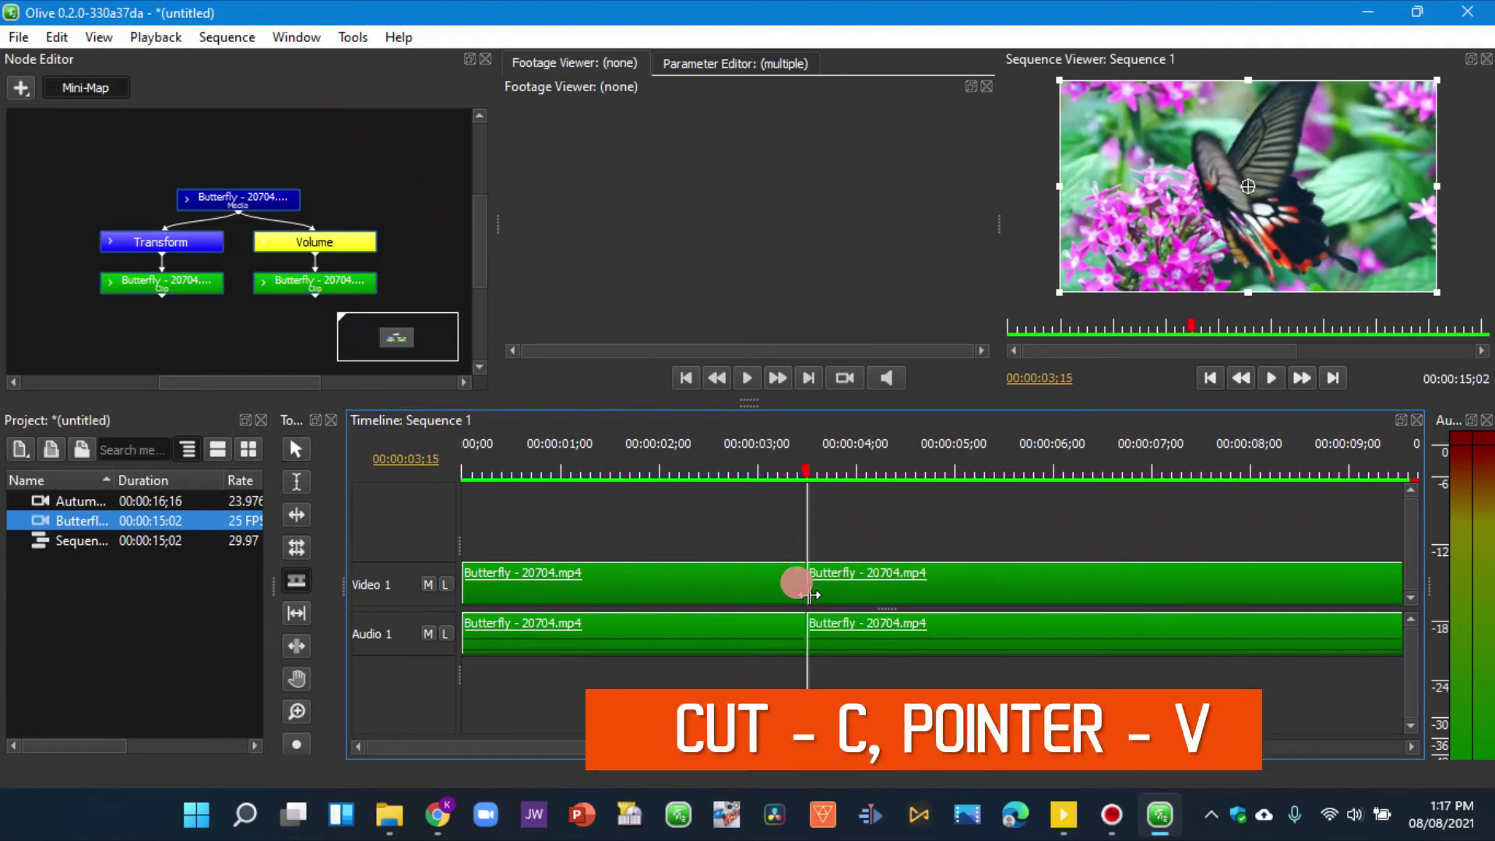
key(v)
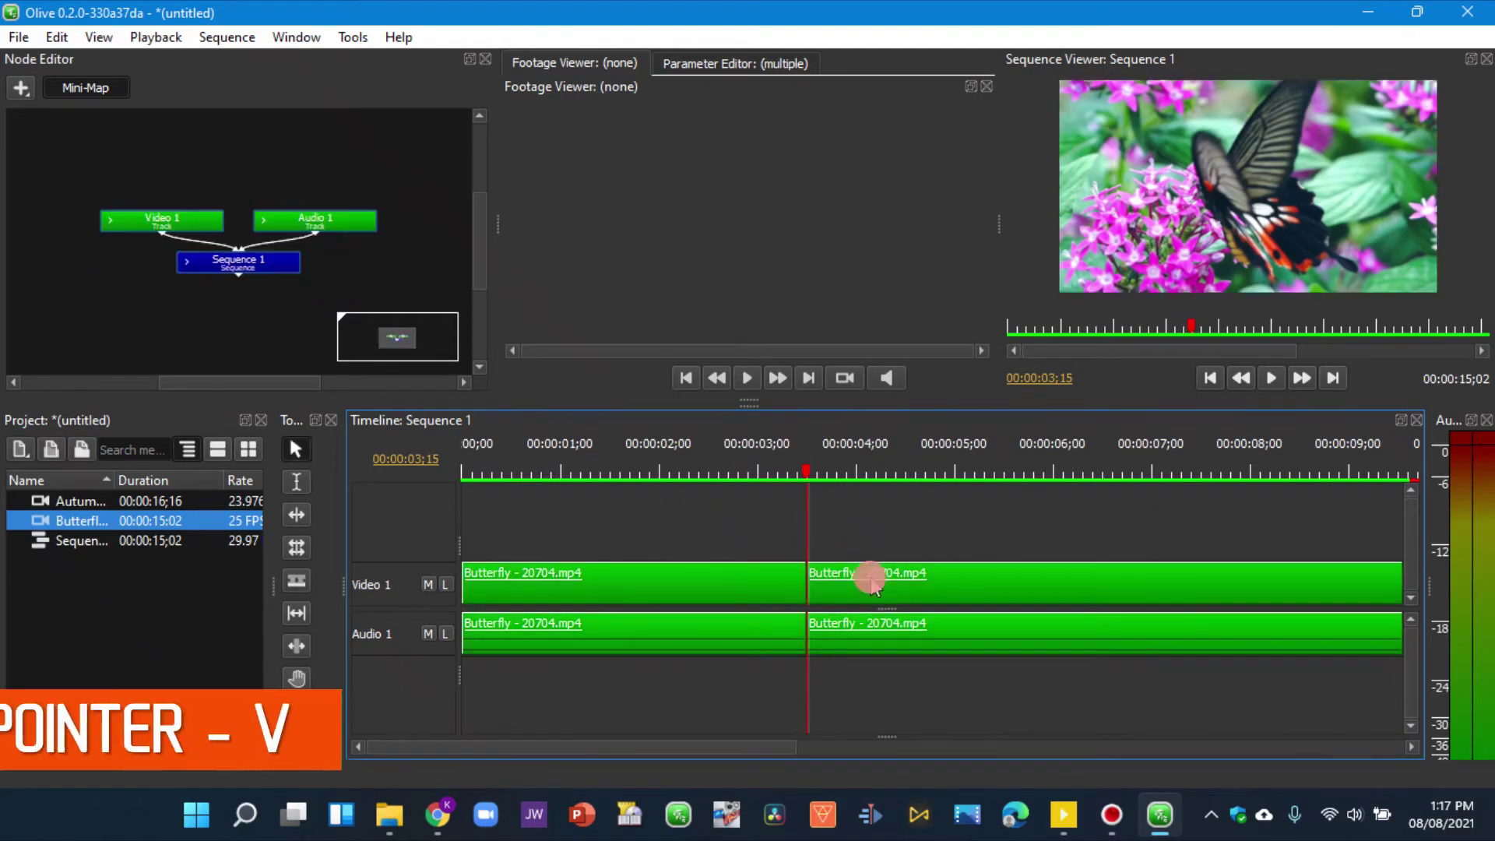
click(874, 579)
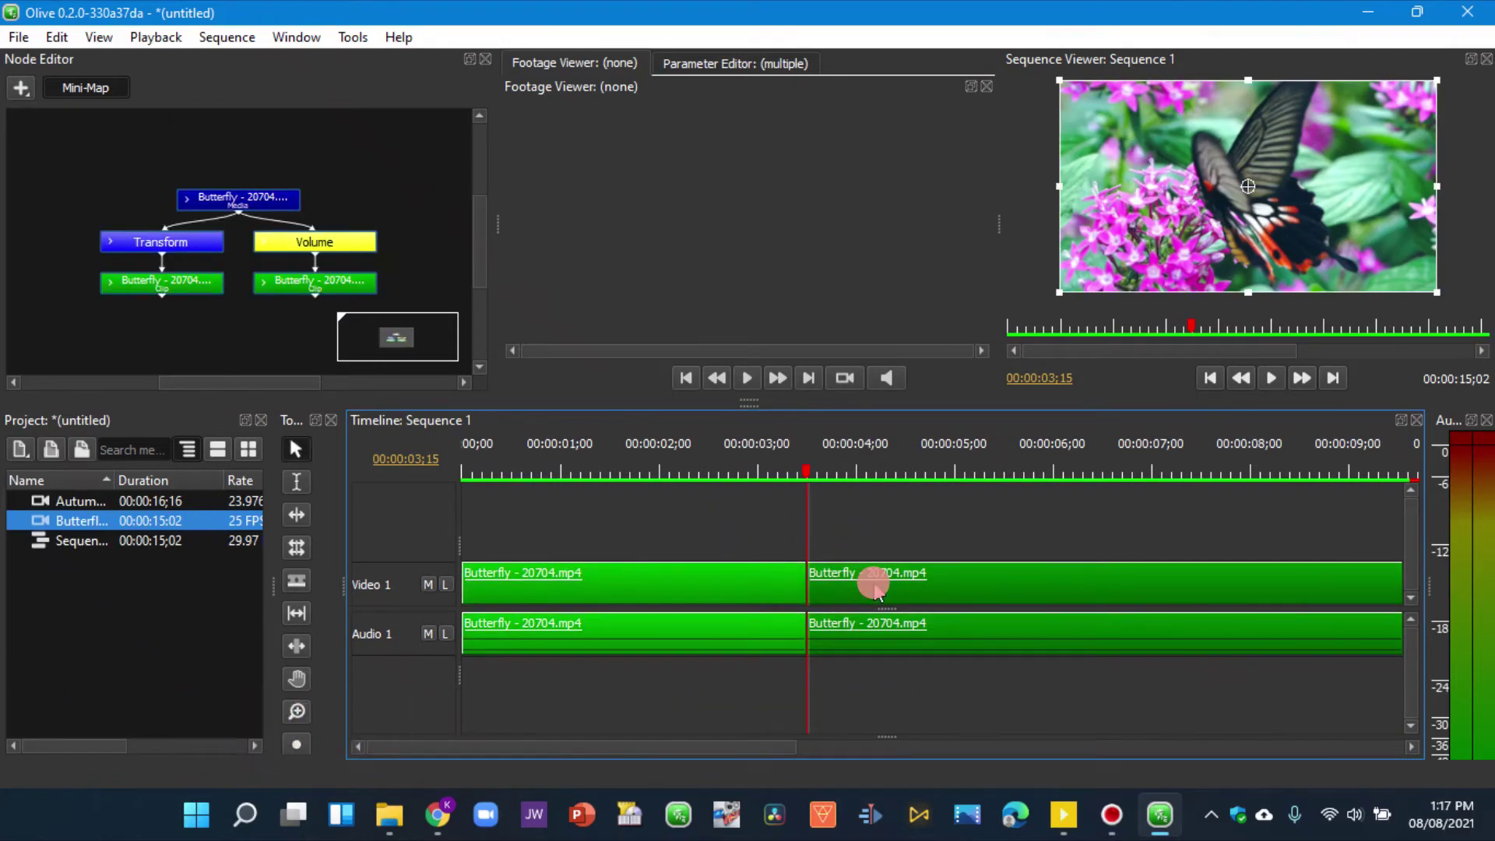
key(Delete)
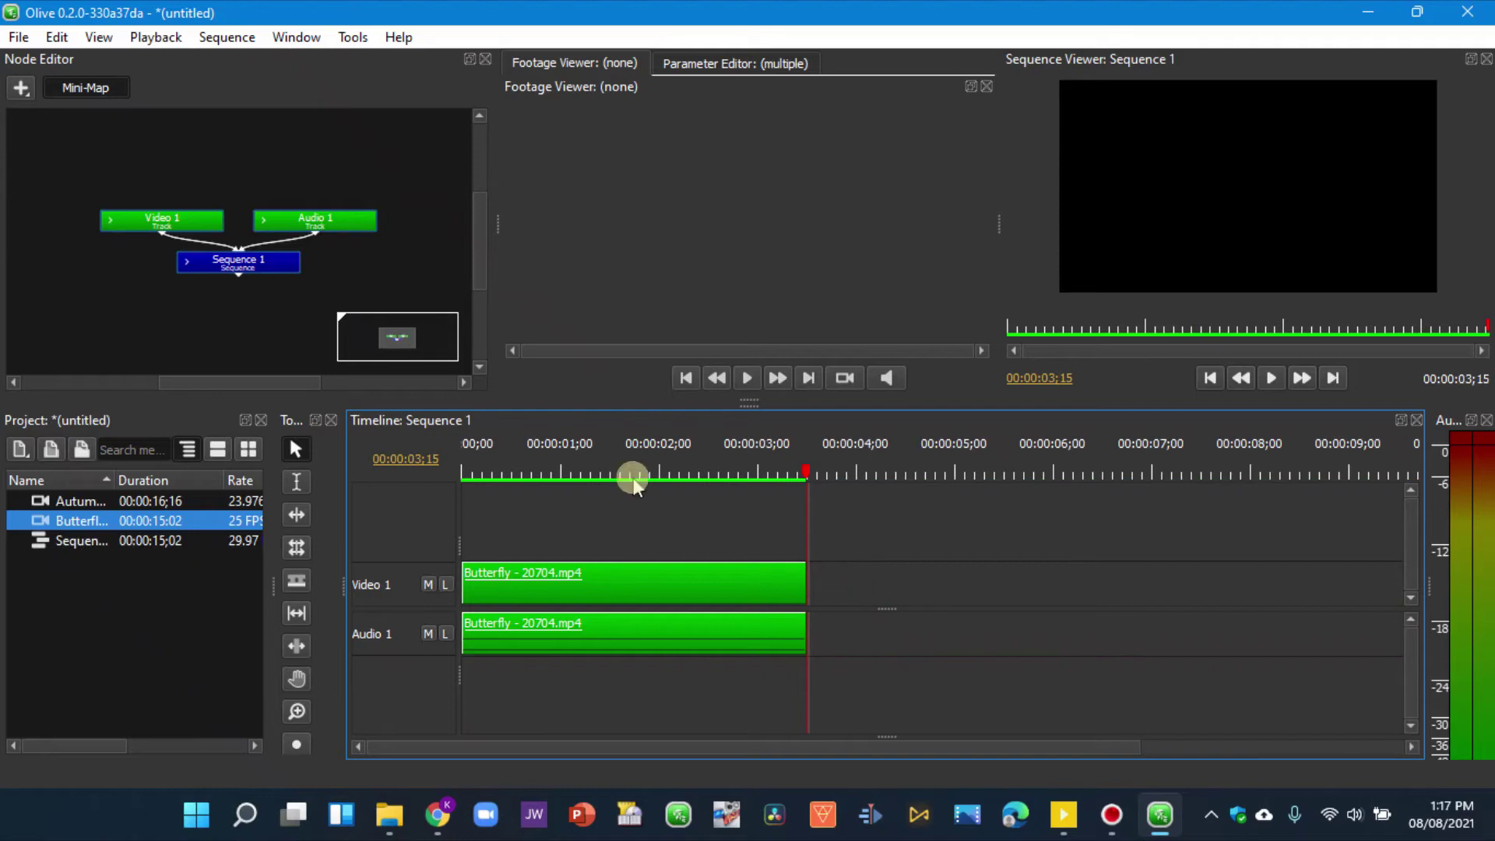
Delete the Butterfly clip's Volume node and audio clip node in the node graph.
drag(798, 477, 606, 476)
click(628, 580)
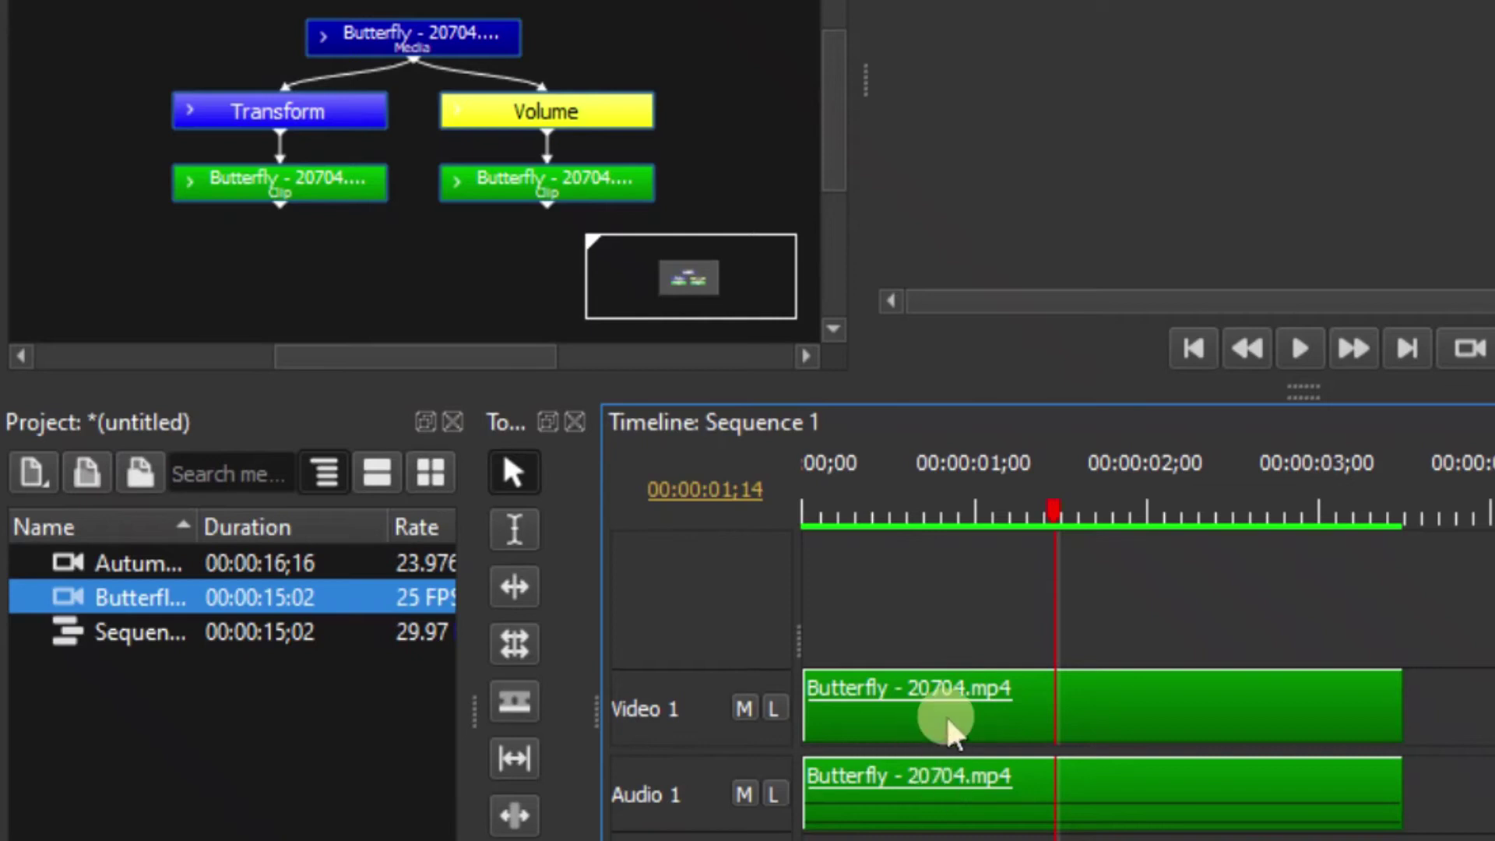
drag(566, 6, 465, 0)
click(1195, 716)
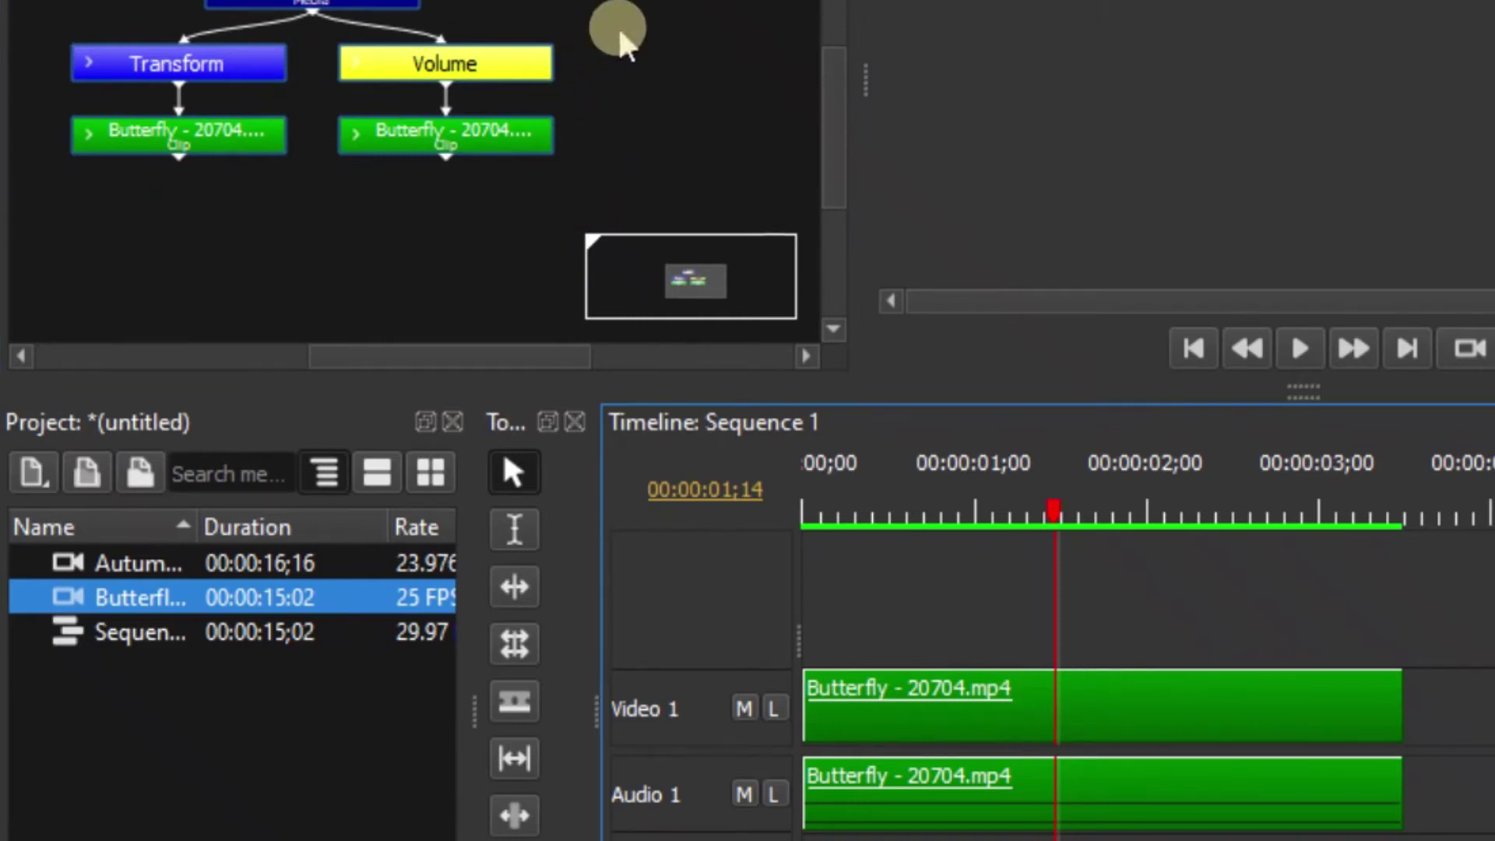
click(489, 70)
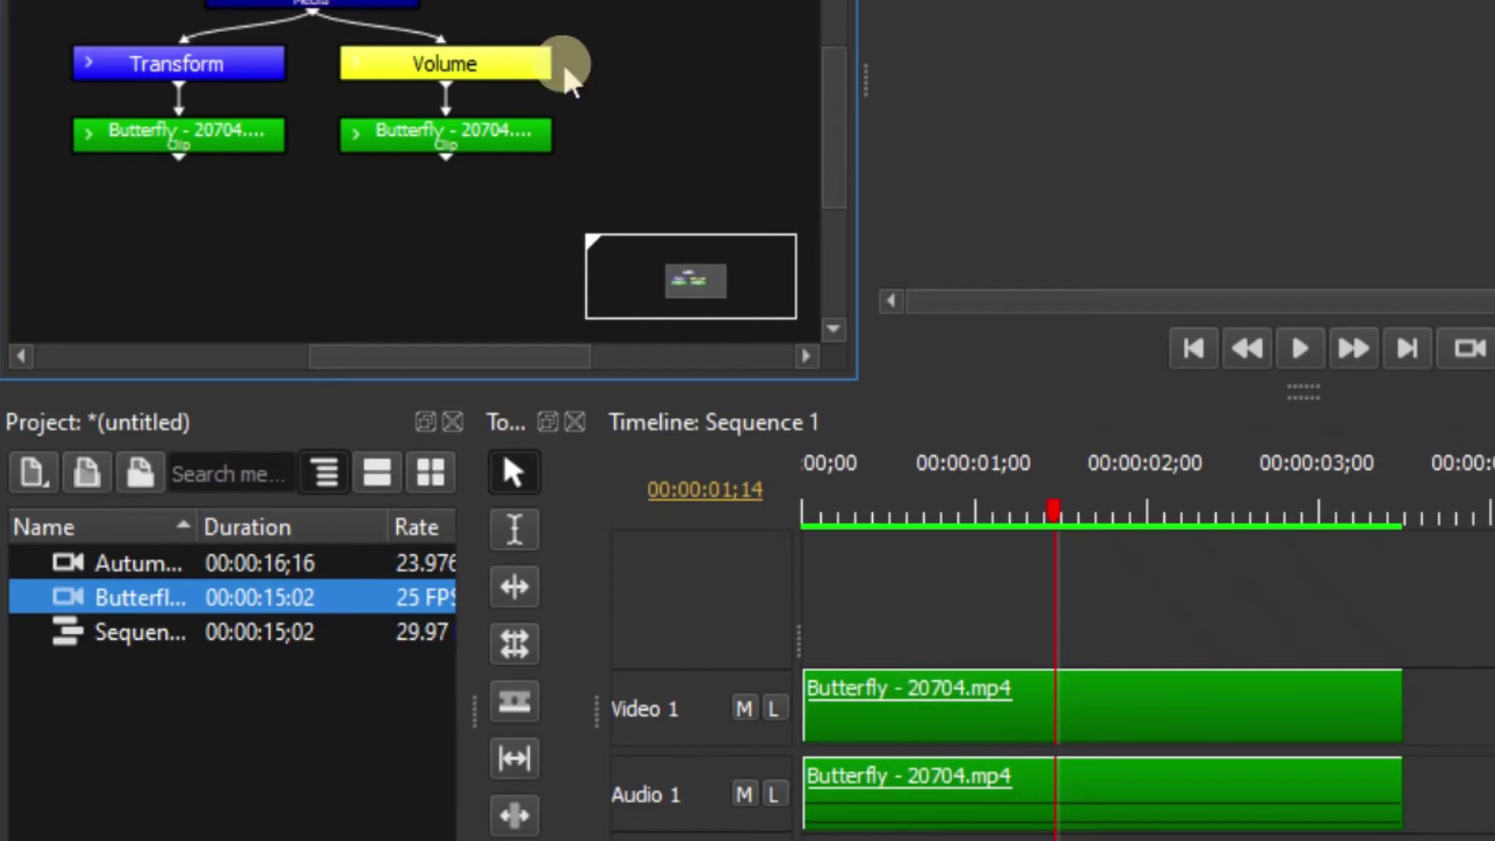
drag(603, 40, 458, 143)
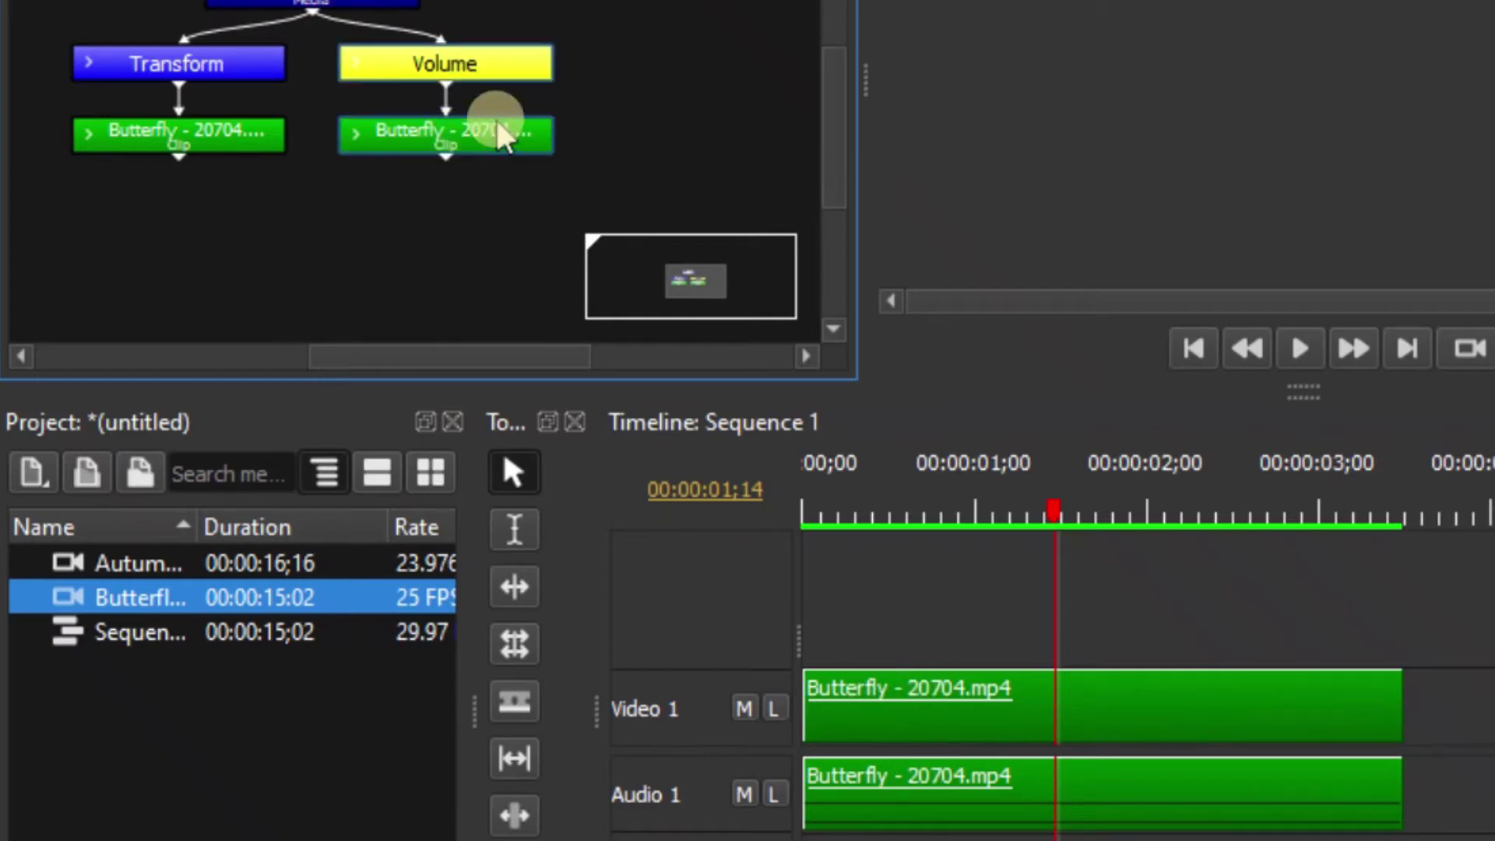
key(Delete)
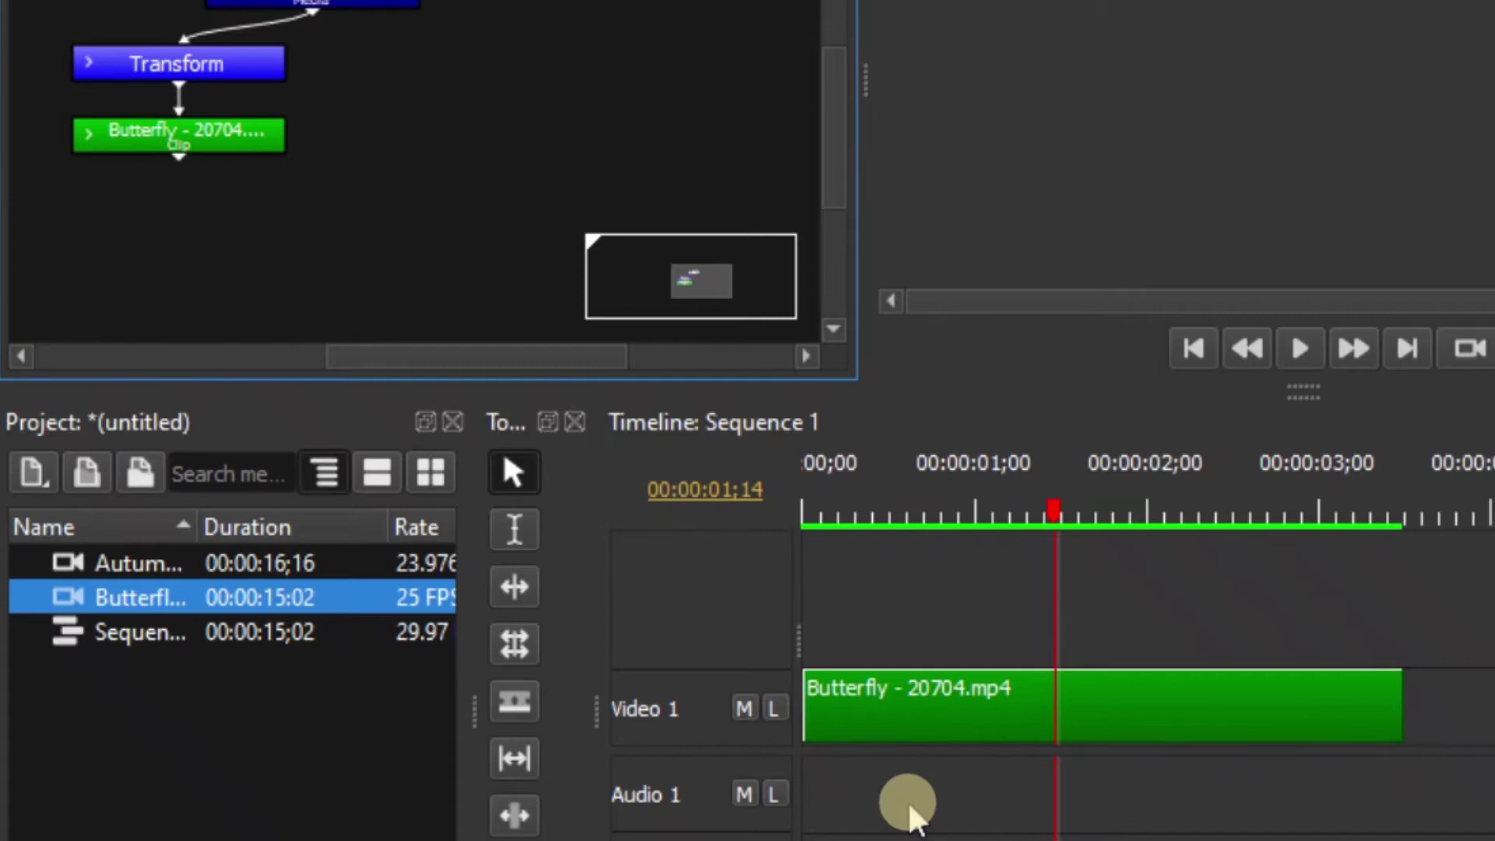
Enable Scroll Zooms By Default in the node graph and zoom in on the Transform and clip nodes.
drag(417, 104, 647, 127)
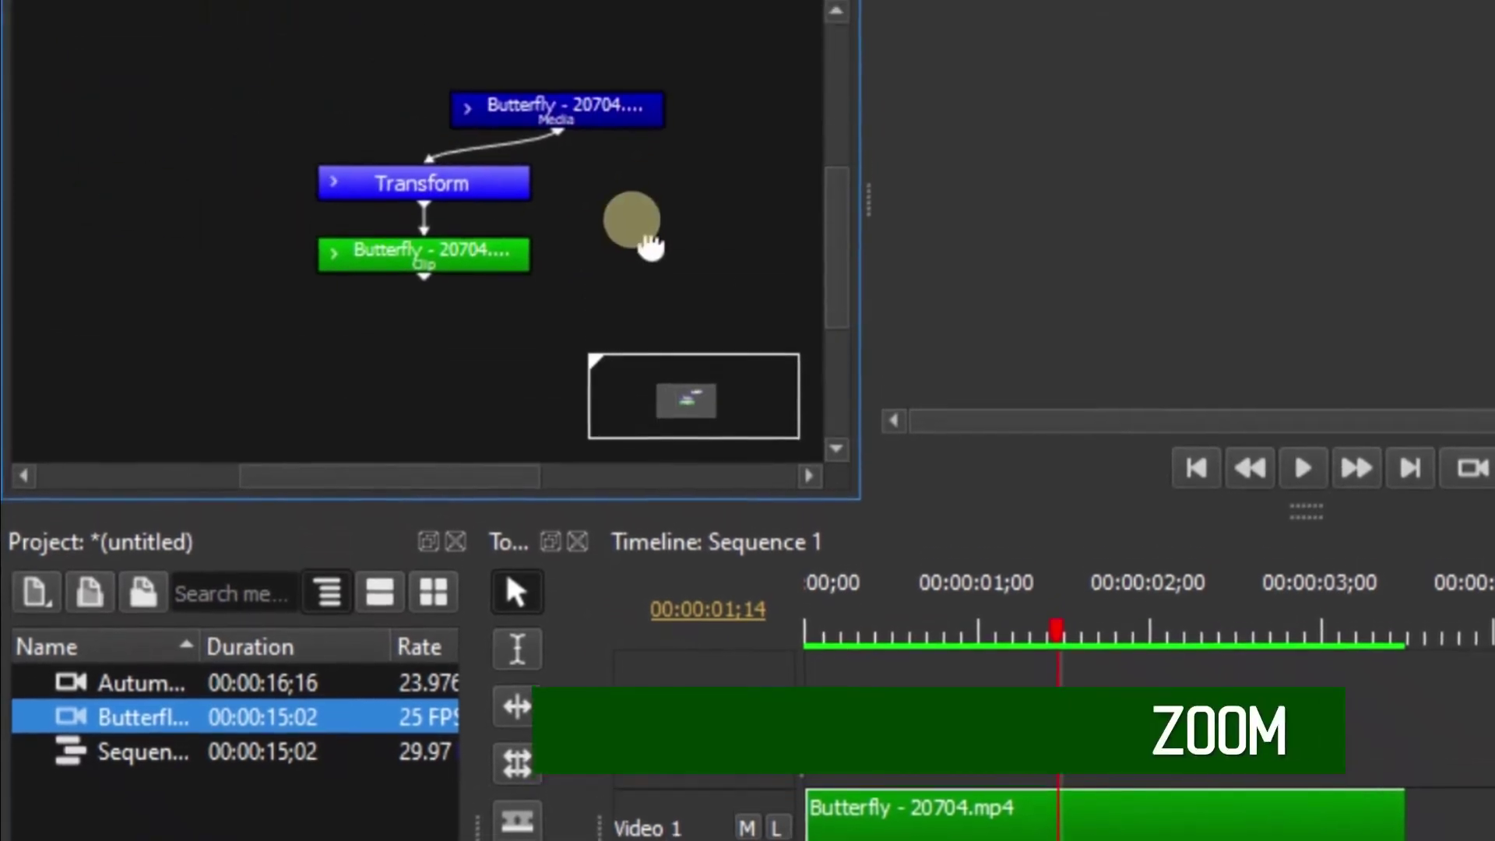
drag(650, 247, 674, 266)
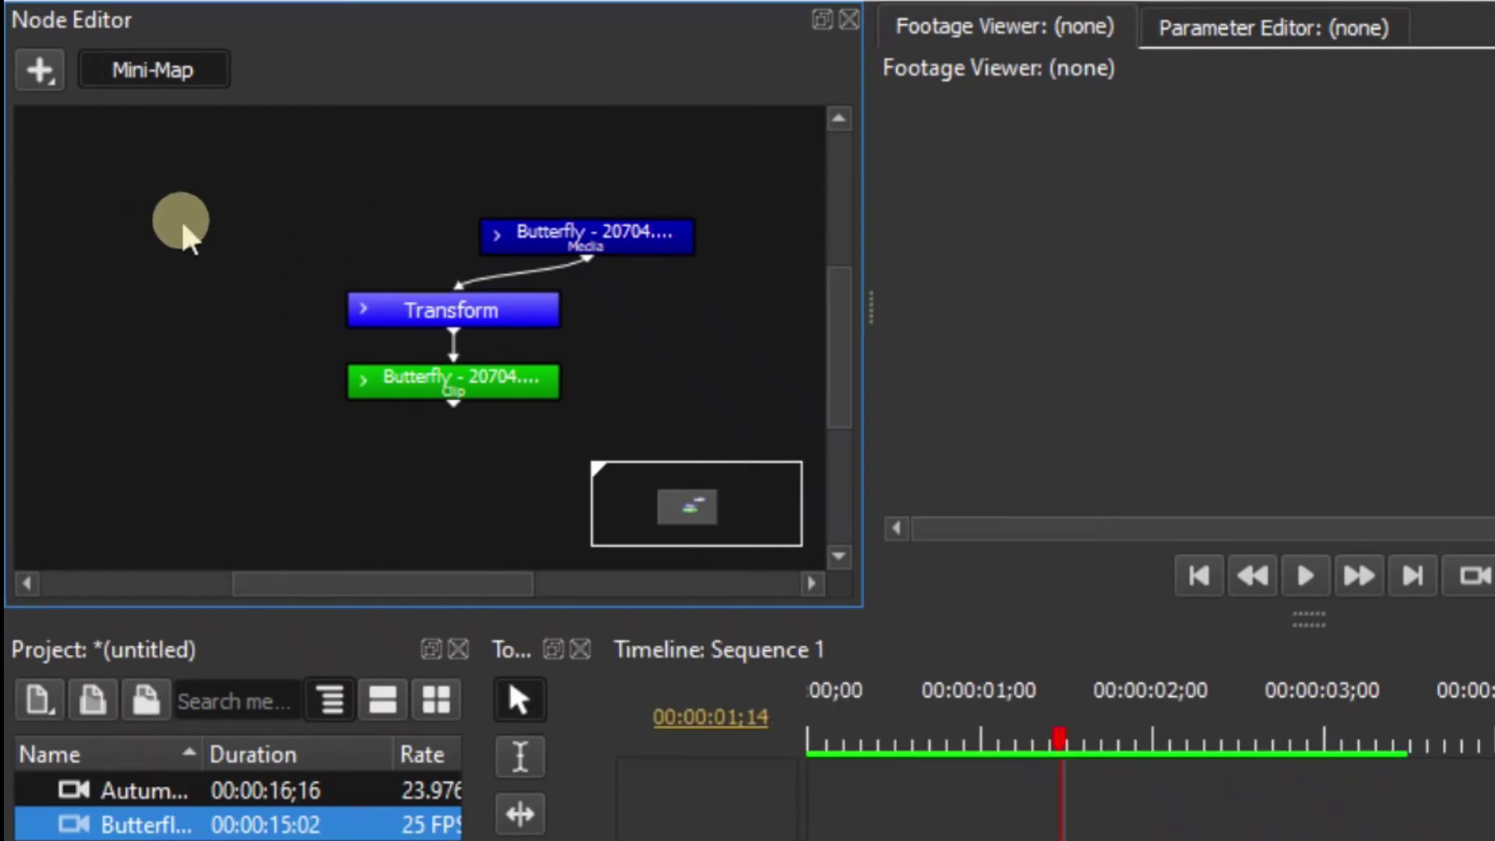
right_click(181, 221)
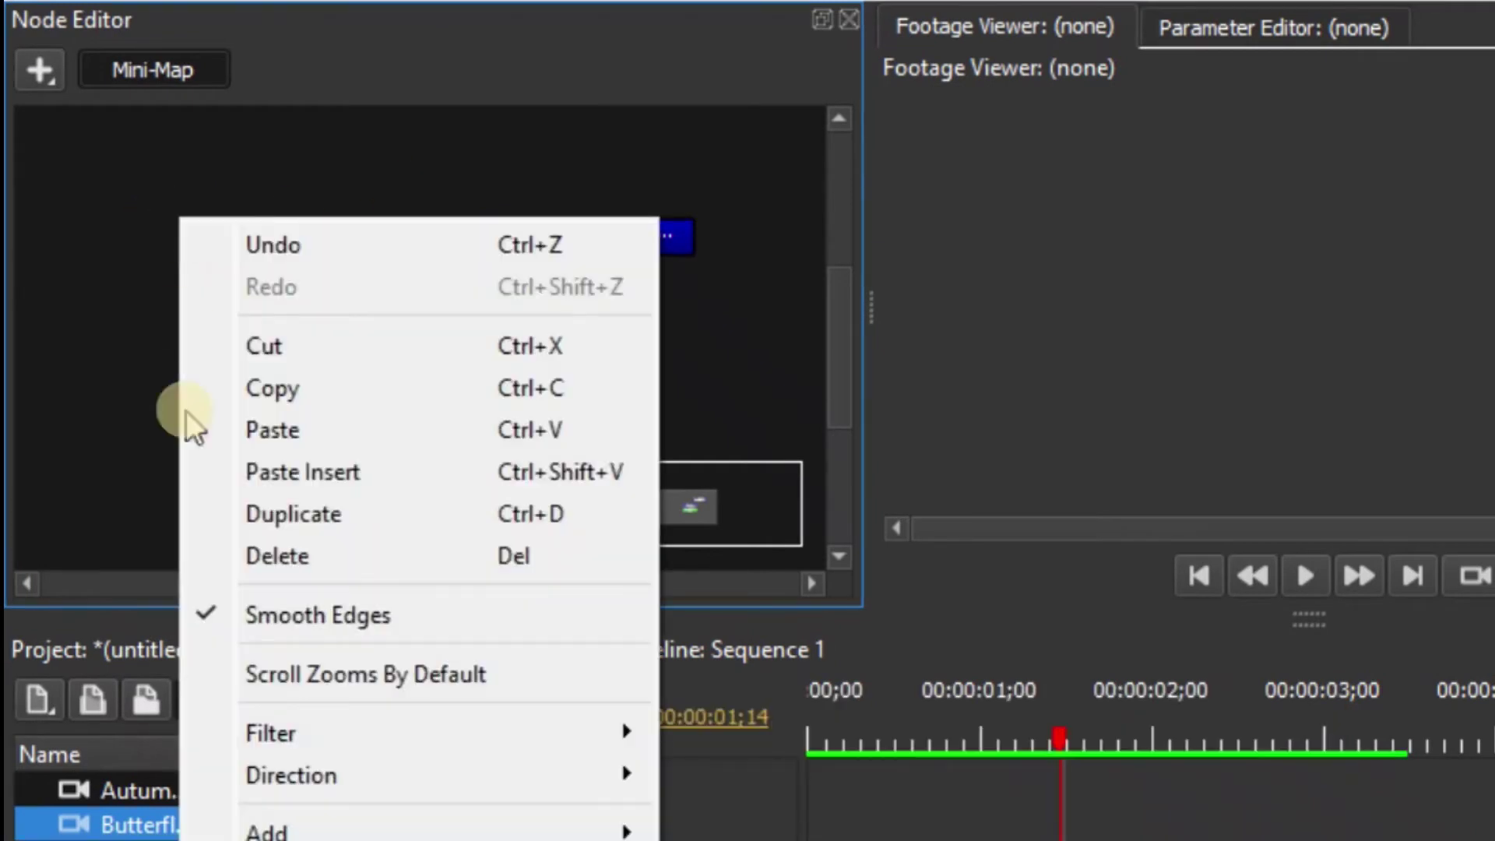
click(348, 674)
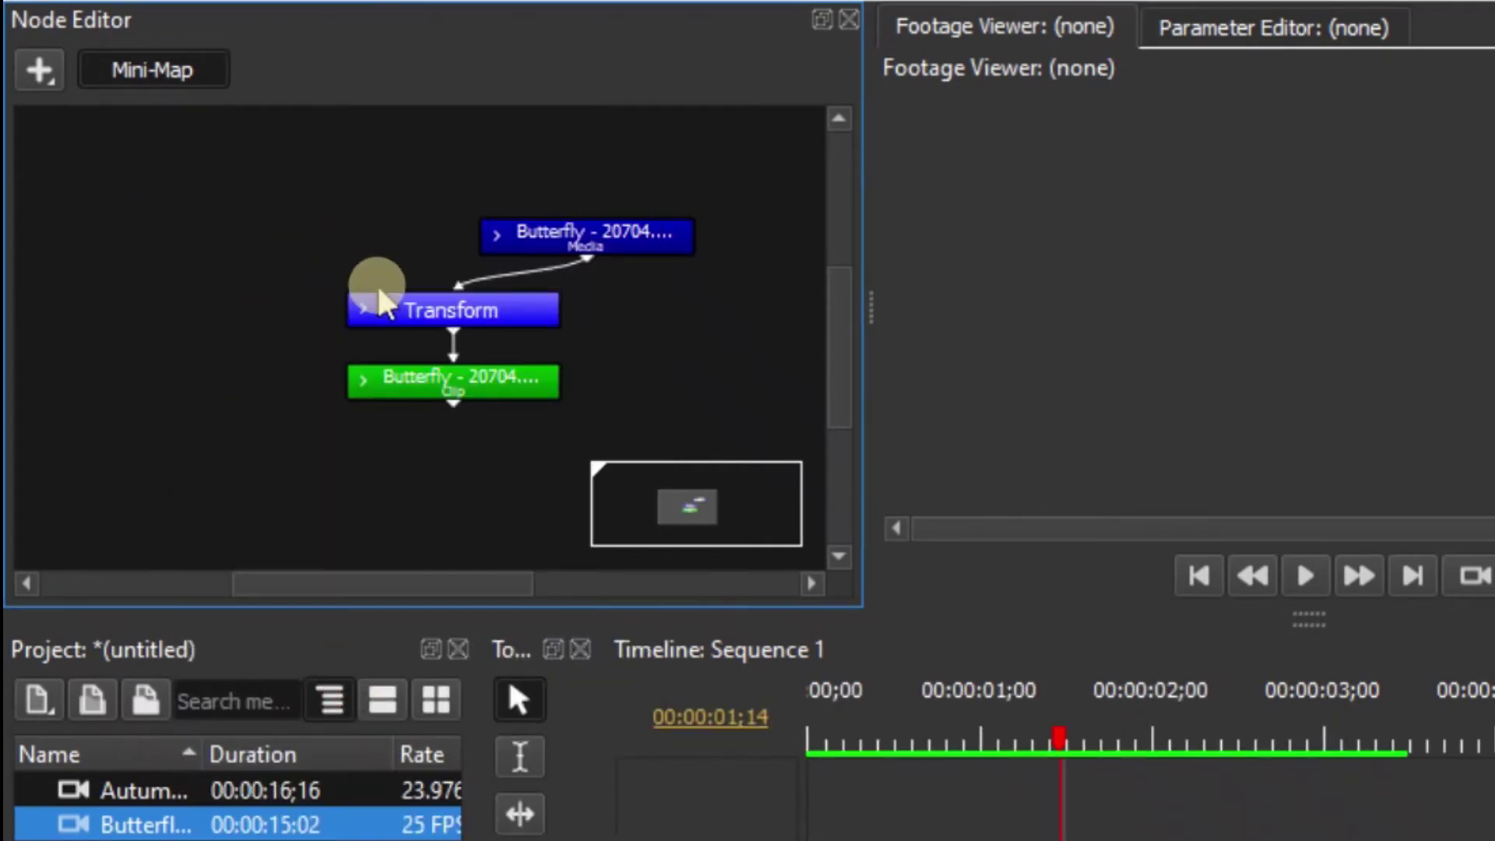
scroll(378, 296, up, 3)
scroll(378, 296, down, 3)
scroll(377, 293, up, 2)
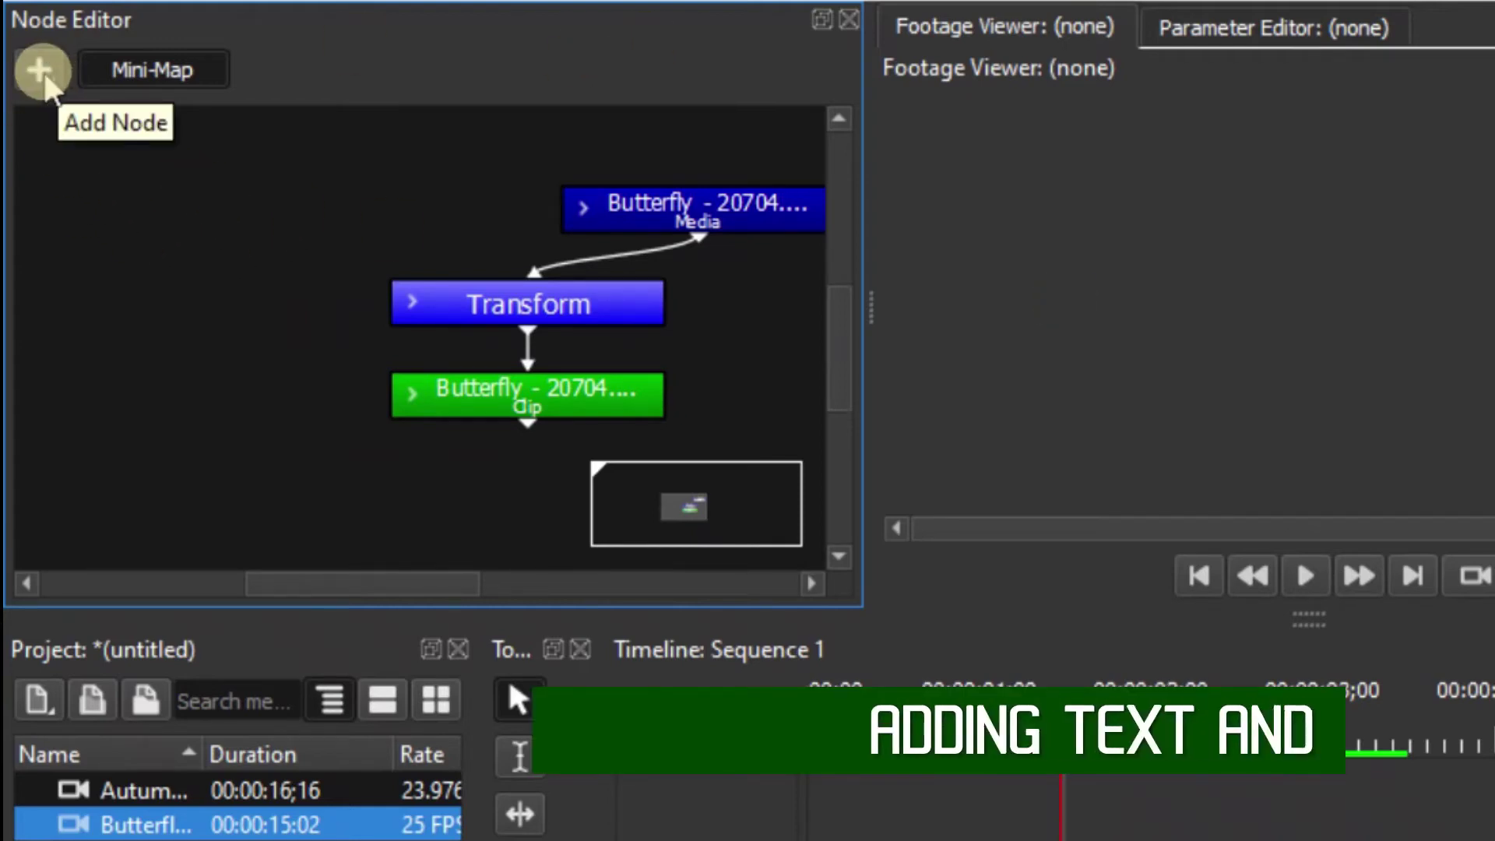
Add a Text generator node and a Math node below it in the node graph.
click(41, 72)
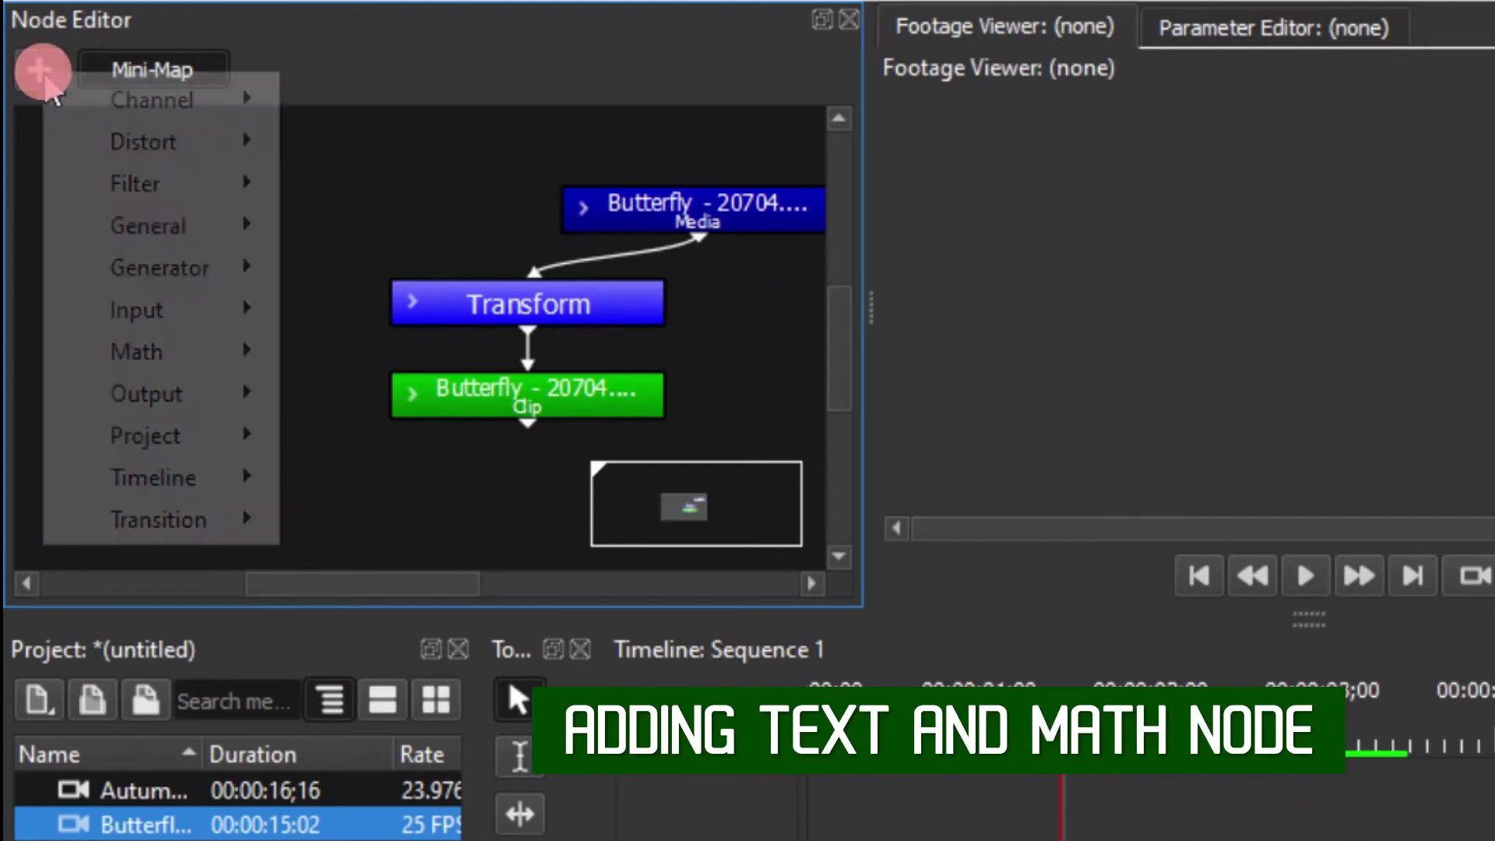
mouse_move(167, 271)
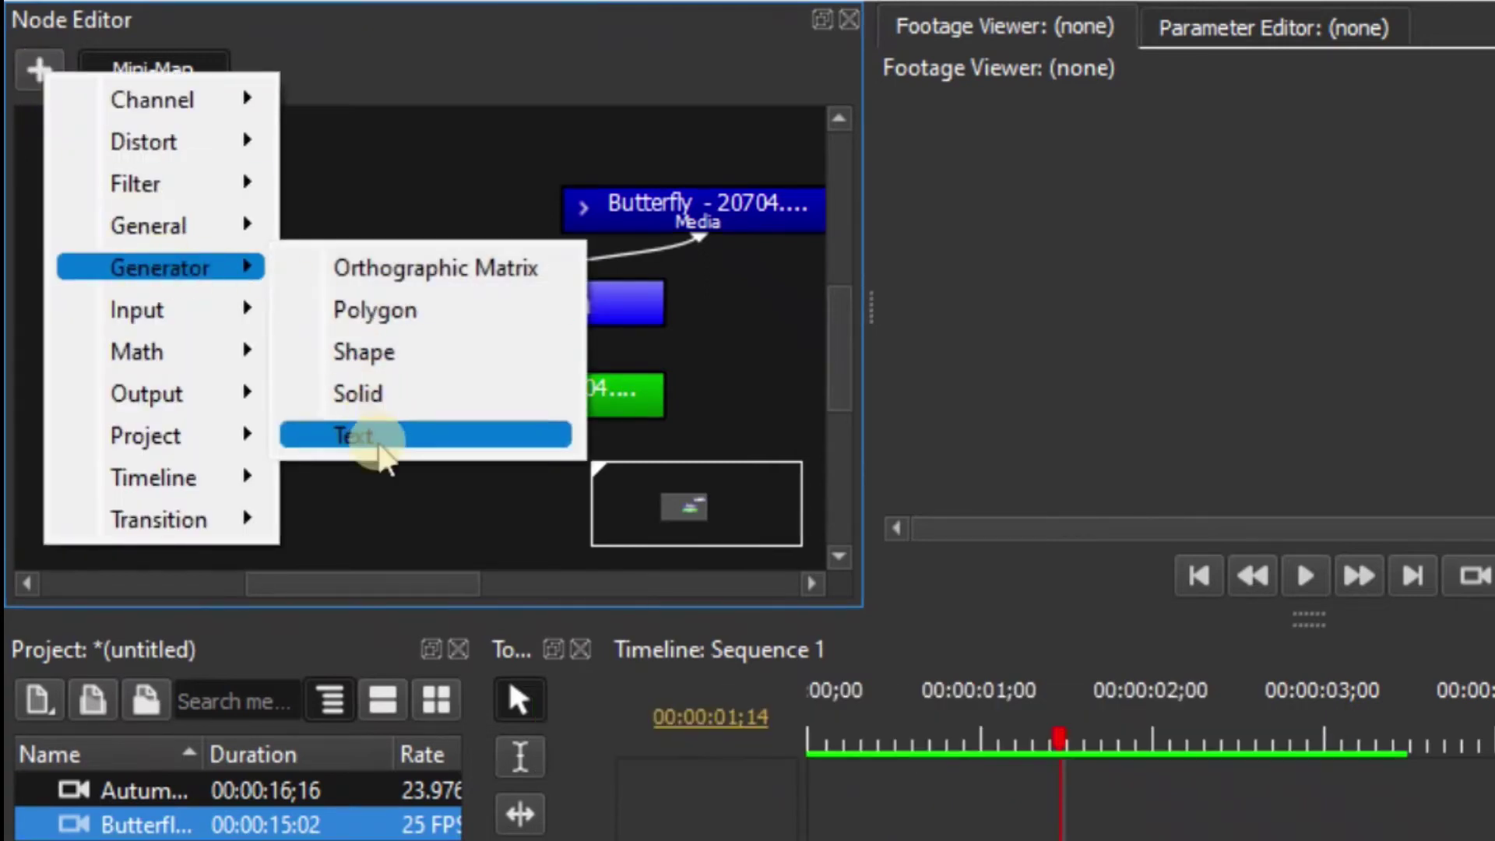
click(377, 435)
click(176, 176)
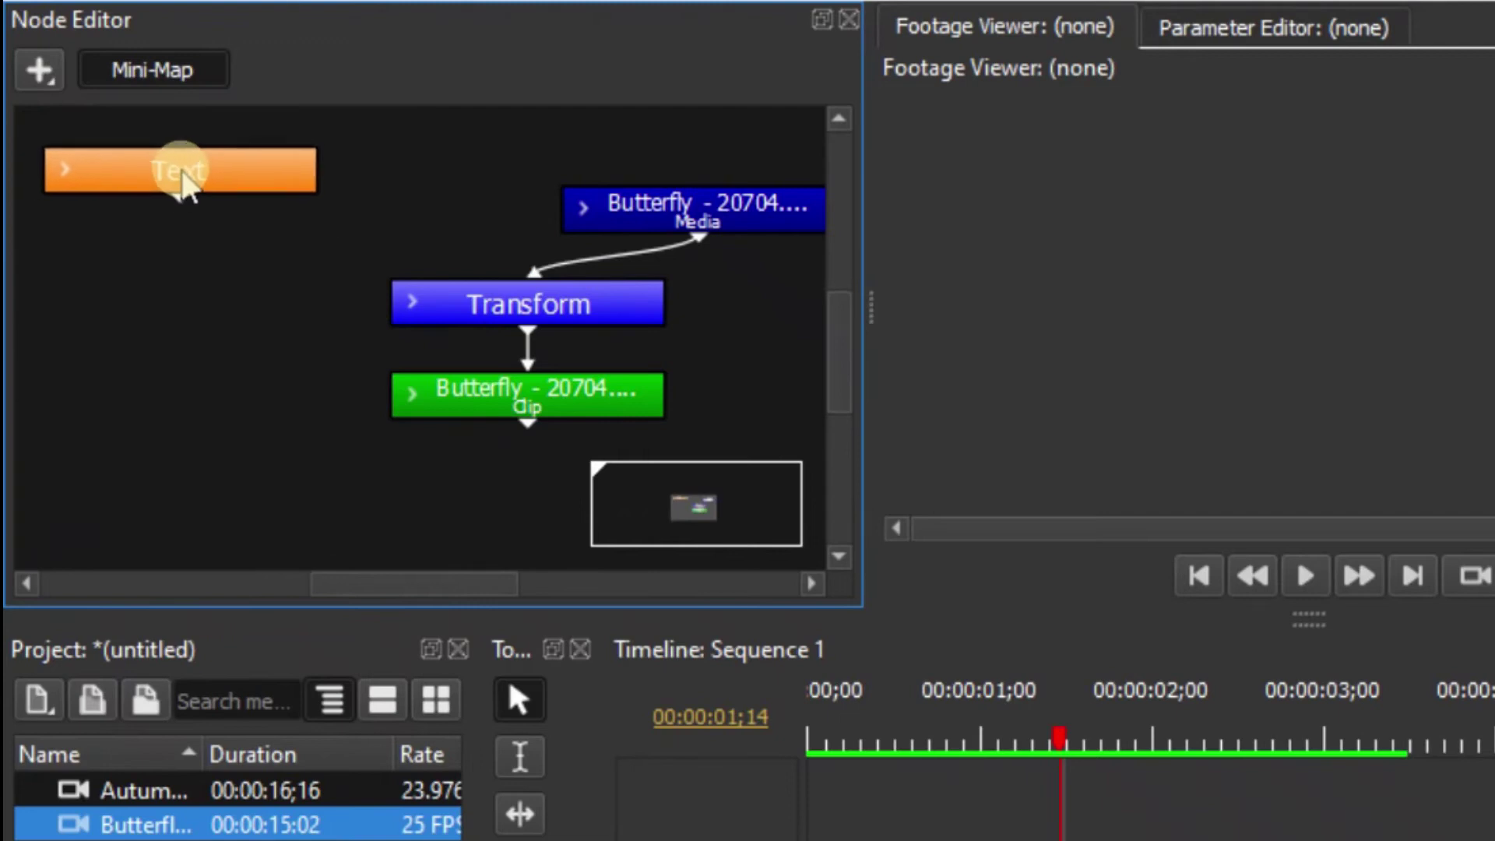
click(177, 193)
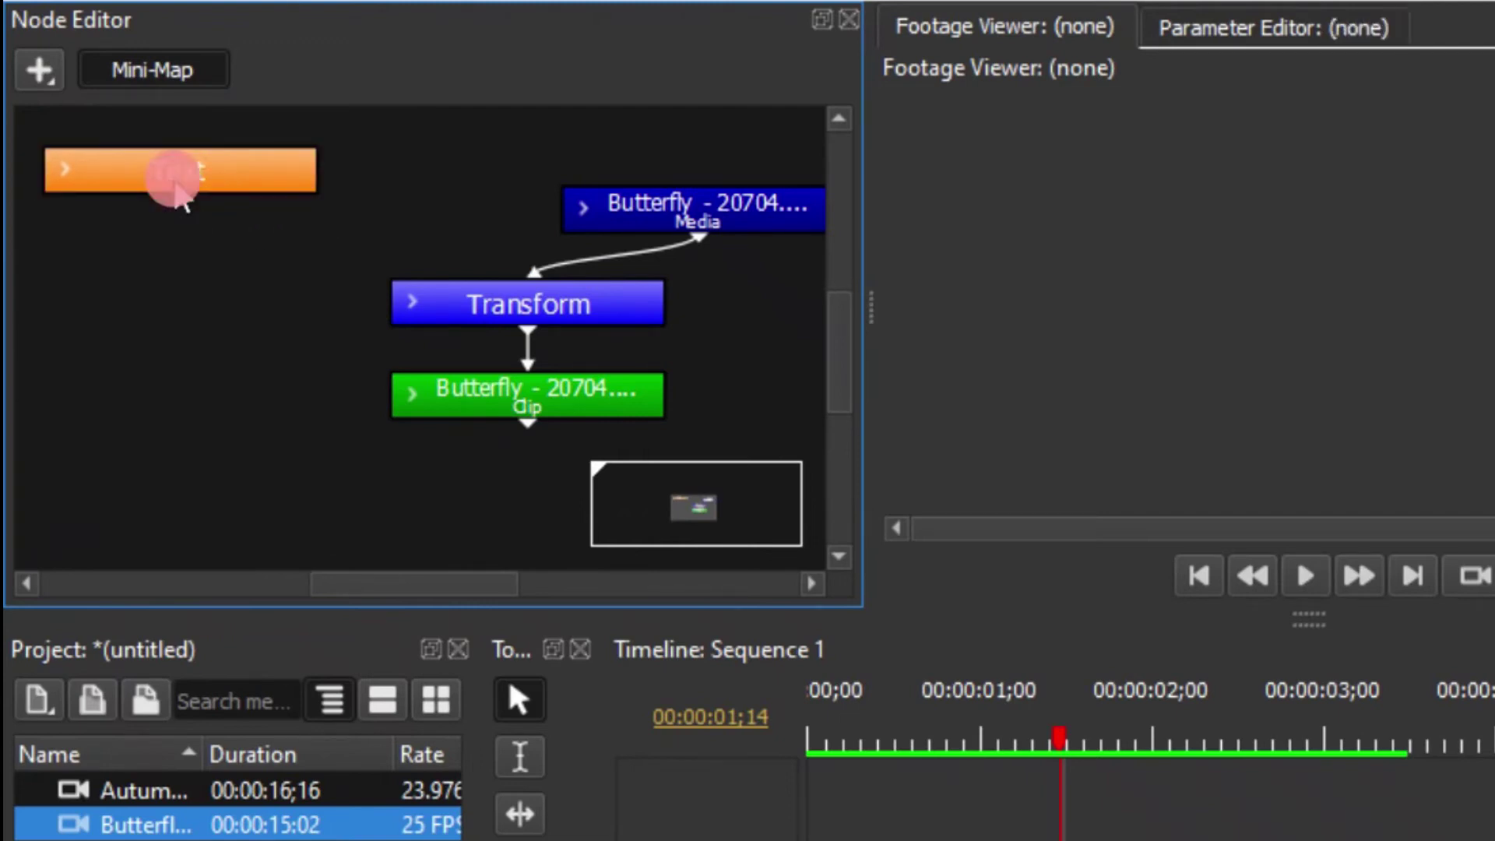
click(40, 68)
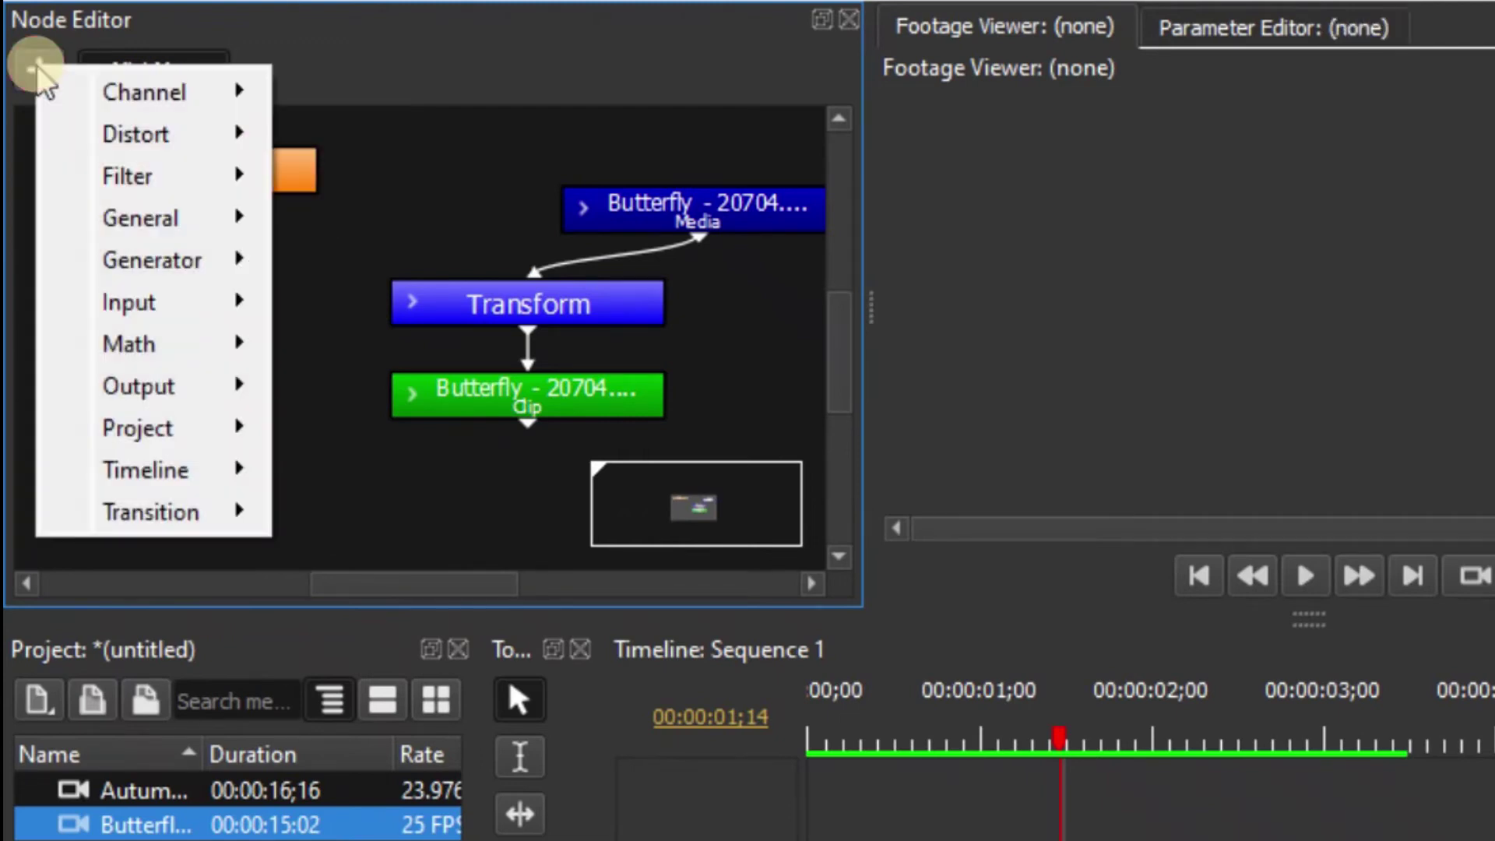
mouse_move(113, 345)
click(350, 344)
click(226, 277)
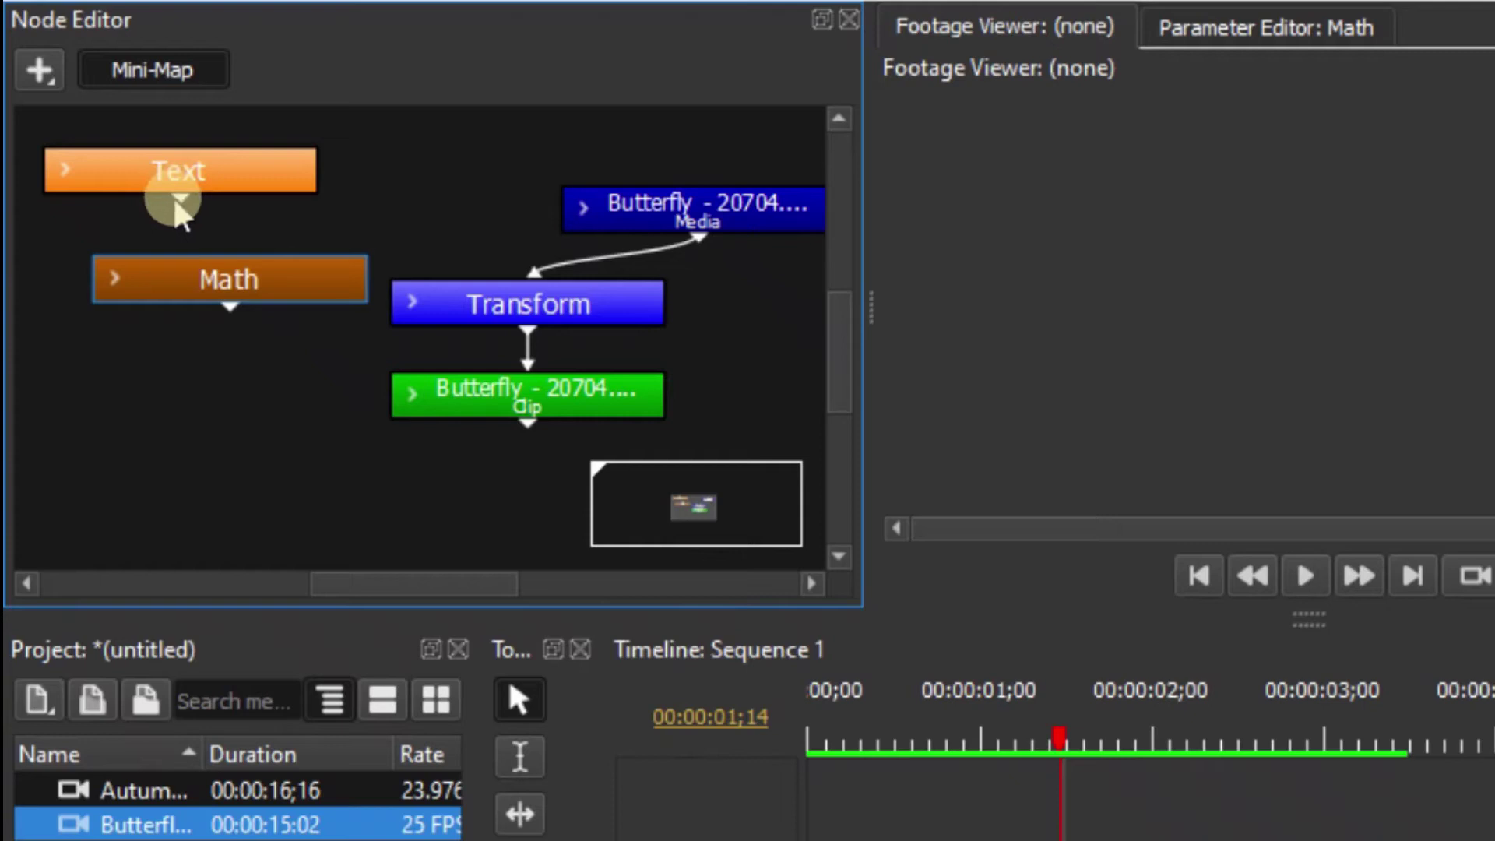
Connect Text and the butterfly Transform into Math, and Math's output to the Butterfly clip.
drag(177, 204, 210, 279)
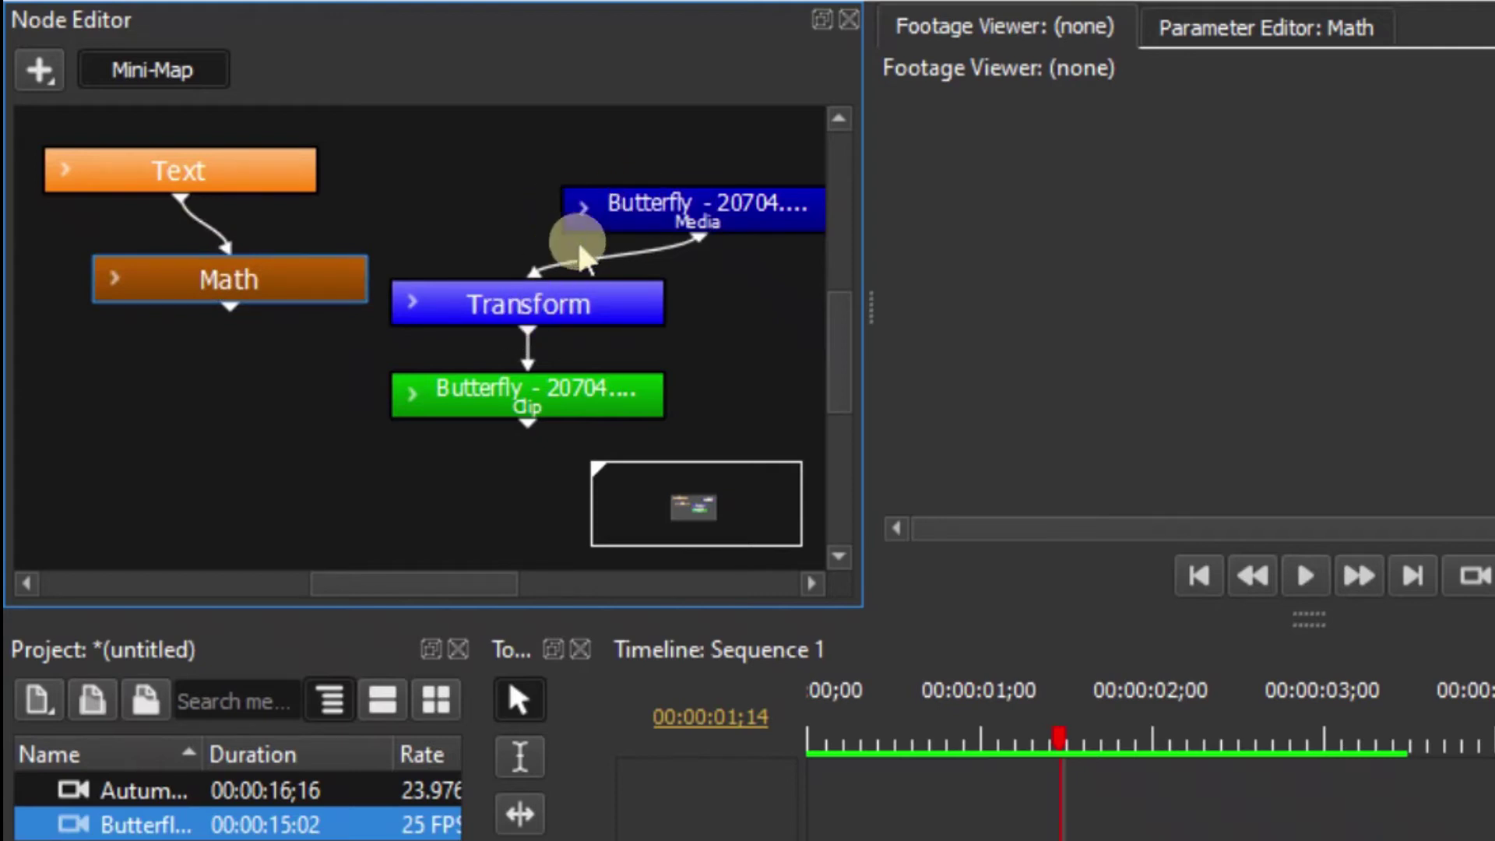
drag(527, 327, 507, 391)
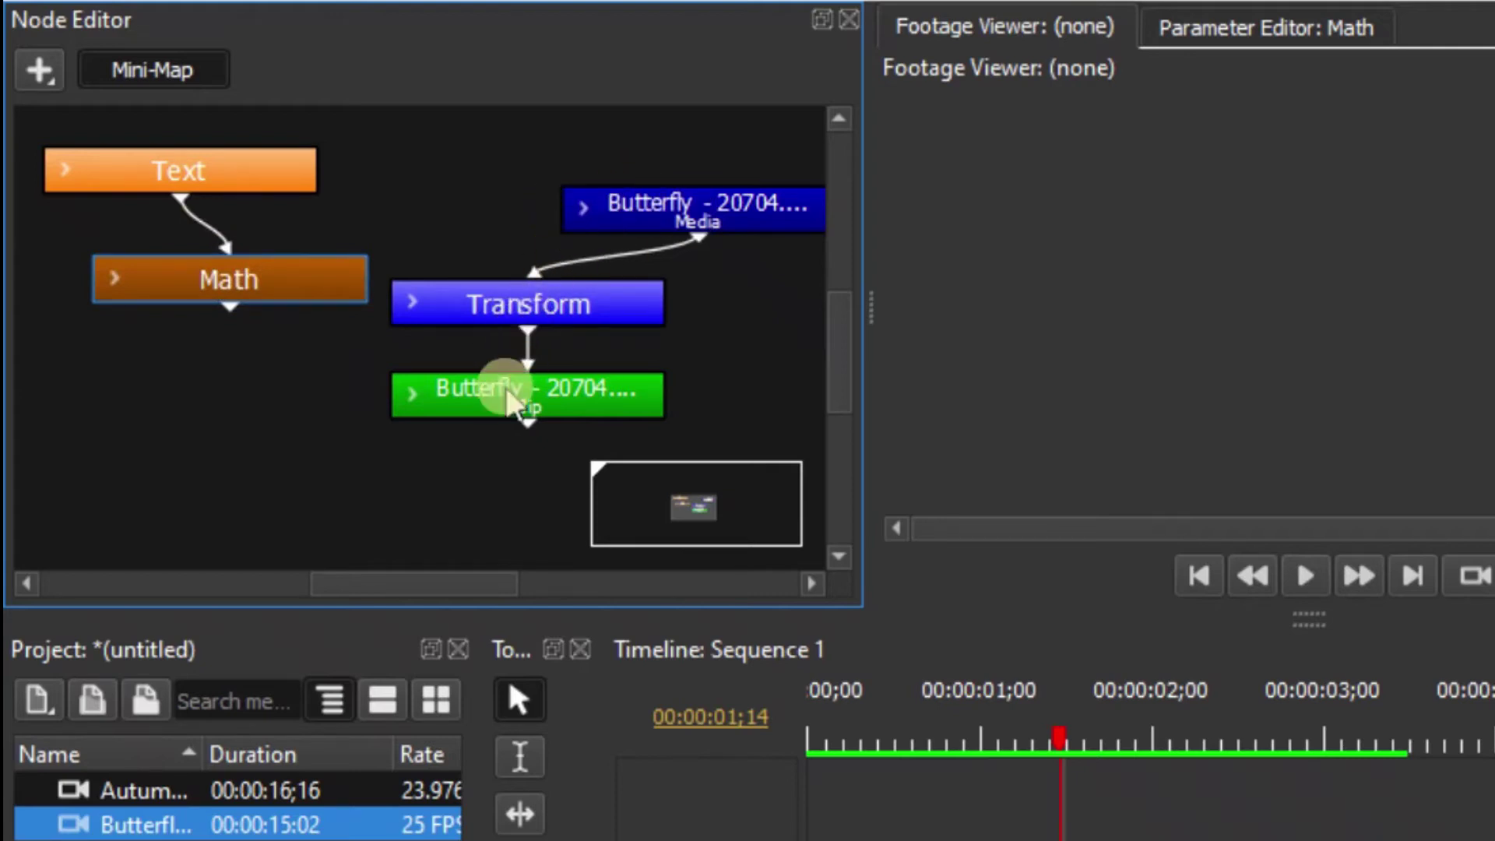
drag(500, 326, 240, 332)
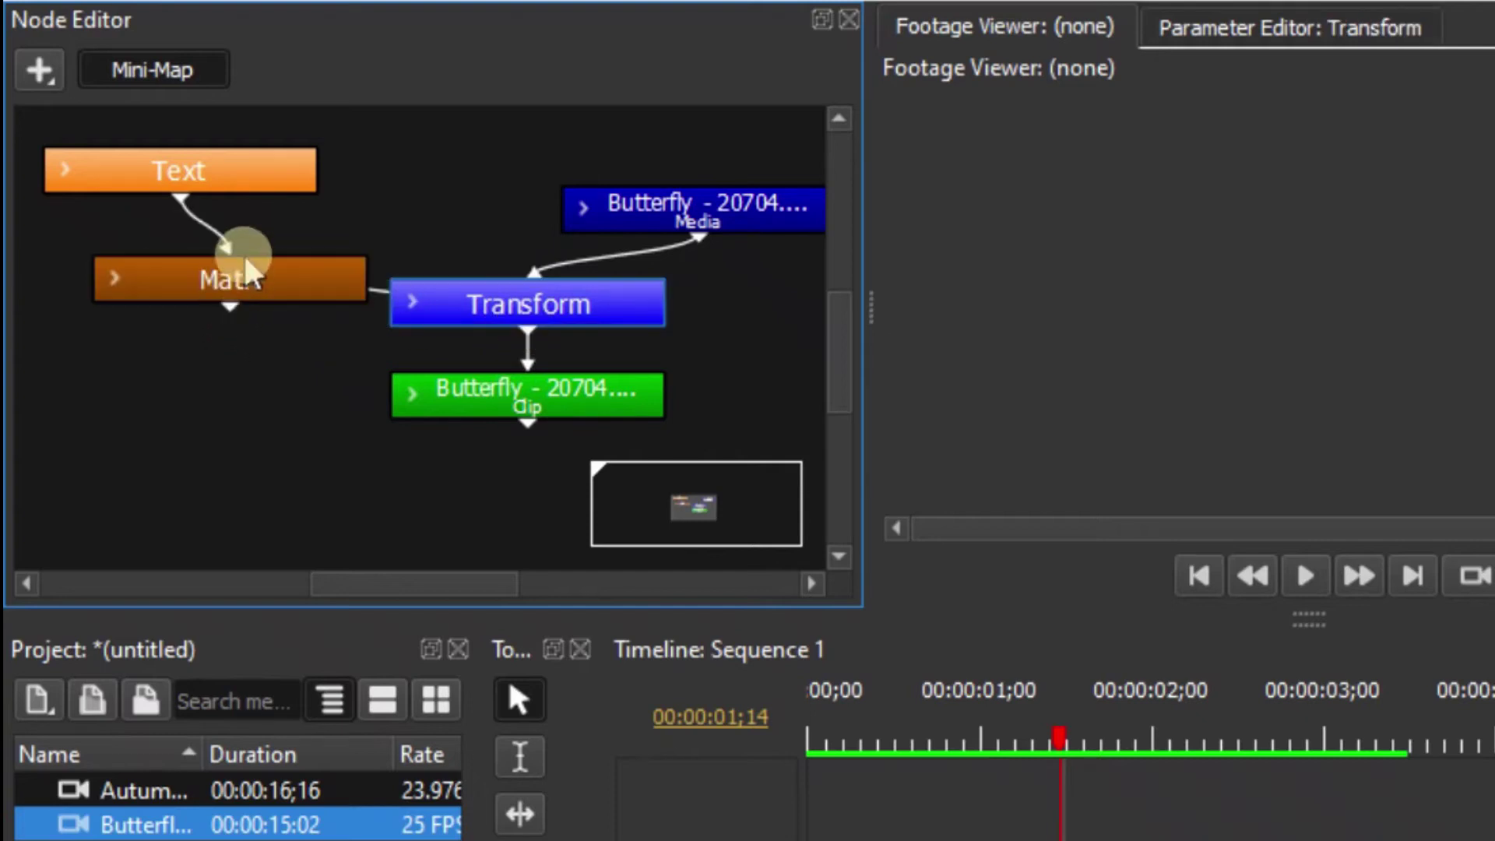
mouse_move(234, 272)
mouse_down()
mouse_move(206, 222)
mouse_move(204, 294)
mouse_move(243, 334)
mouse_move(366, 390)
mouse_move(482, 401)
mouse_up()
click(732, 650)
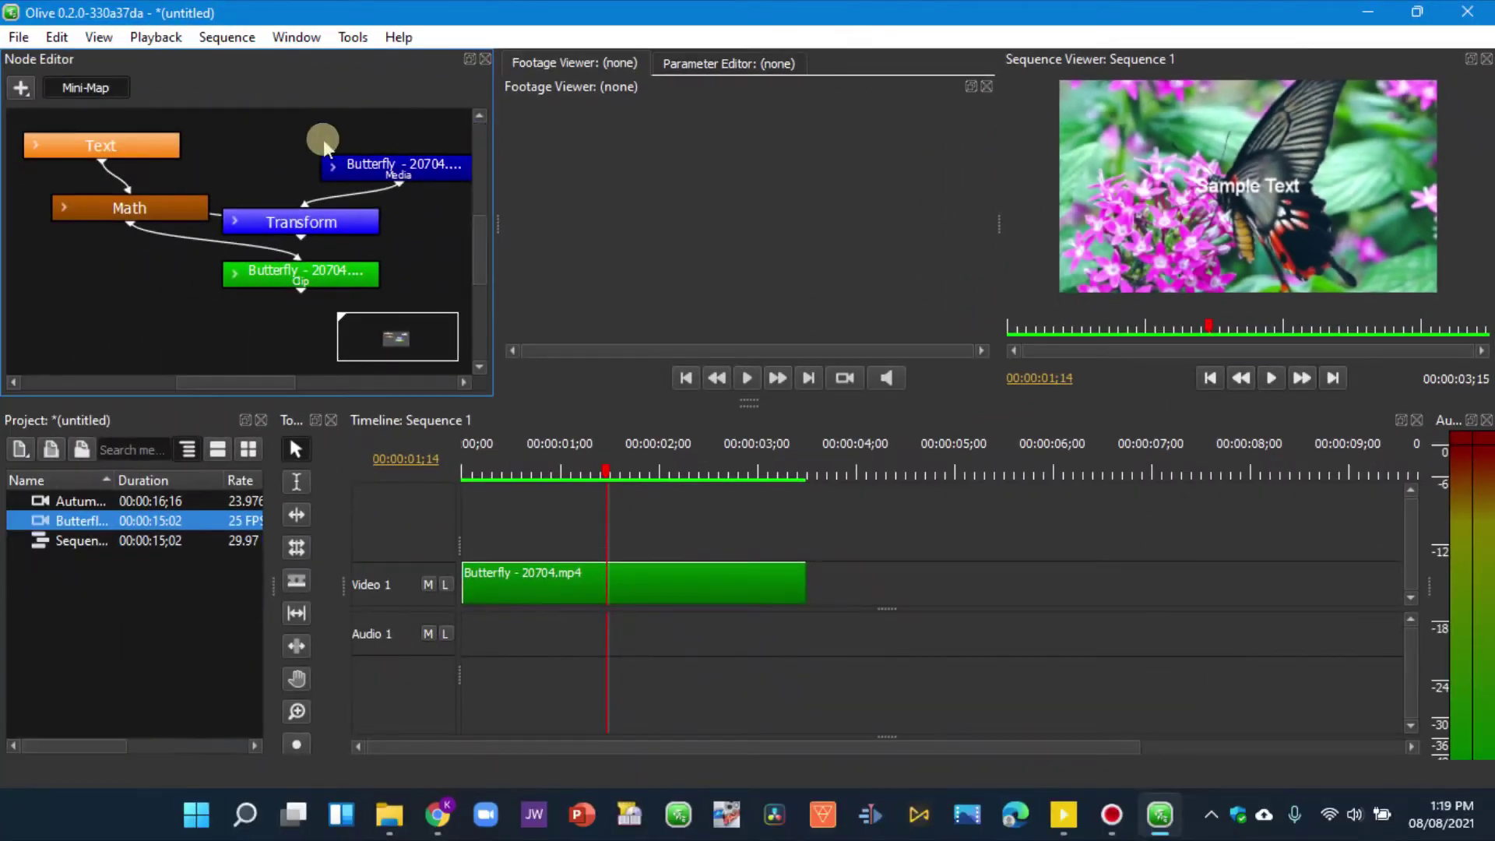
Replace Sample Text with FUN, choose Arial Black and set font size 400 in the Text parameters.
click(698, 64)
drag(684, 207, 541, 189)
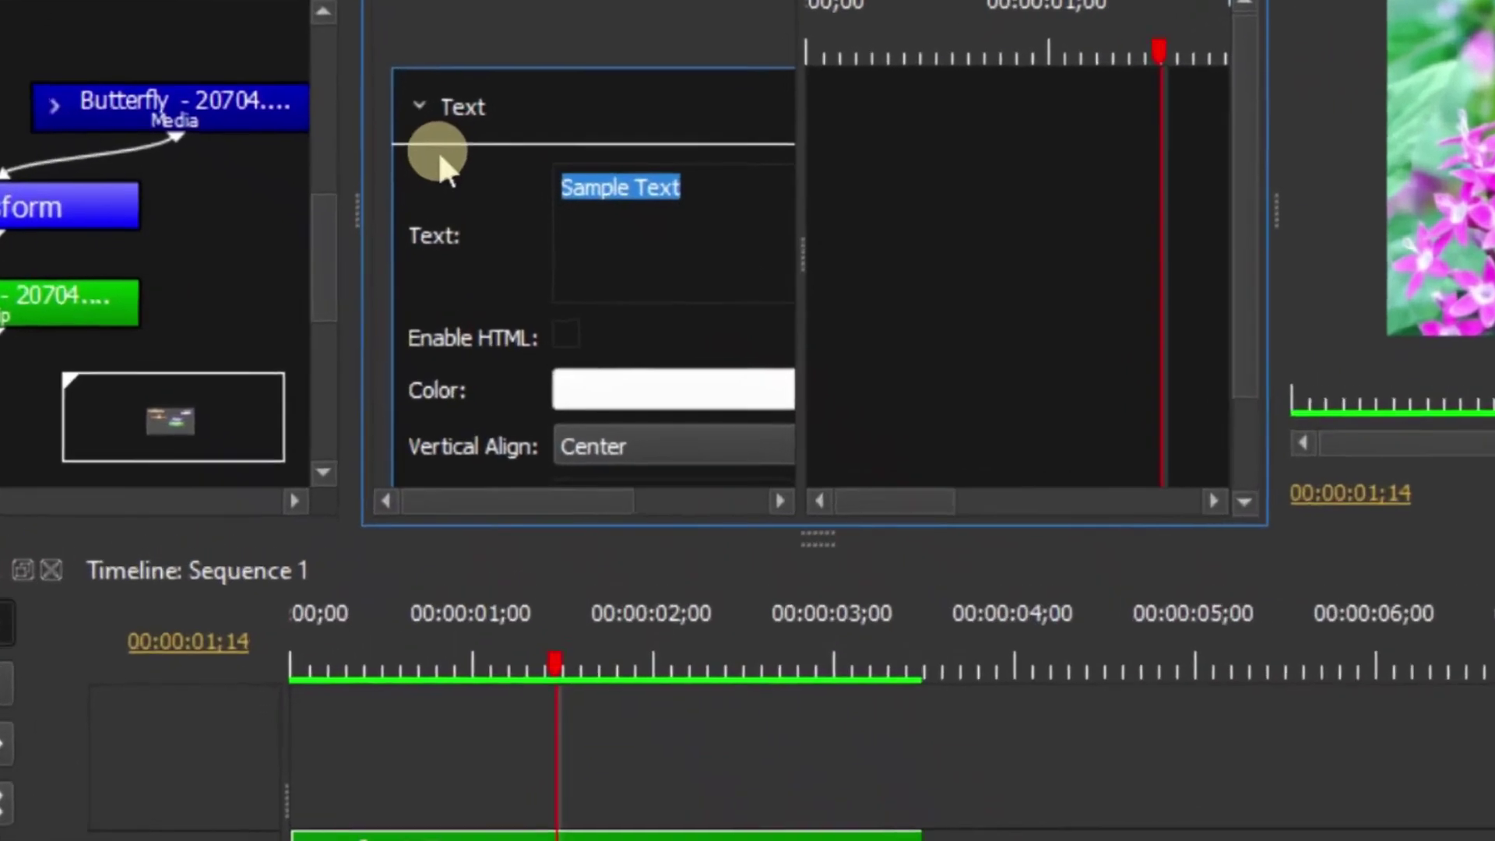
text(FUN)
click(944, 391)
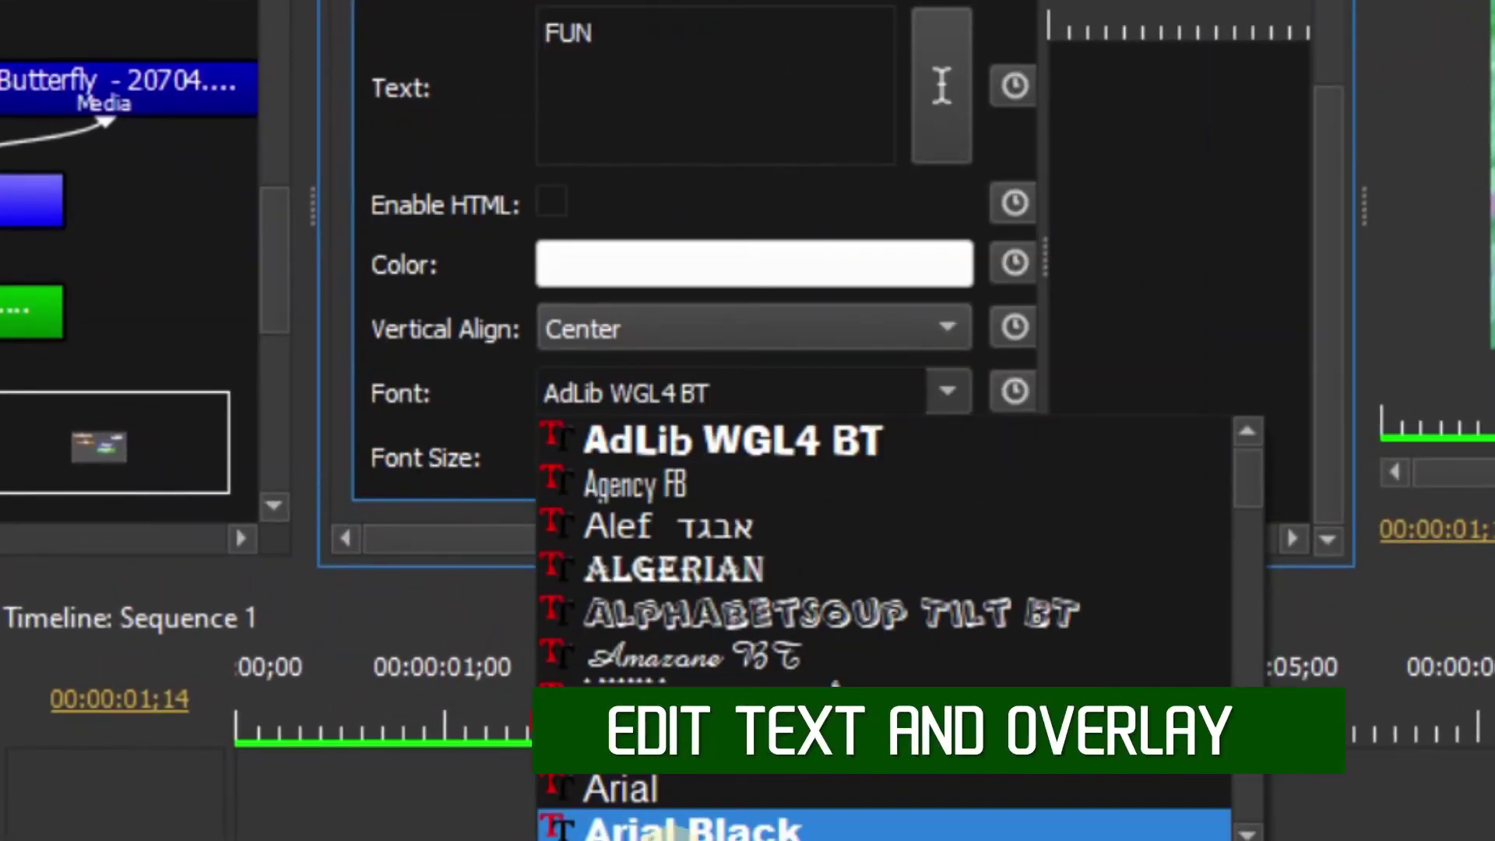
click(684, 827)
click(552, 455)
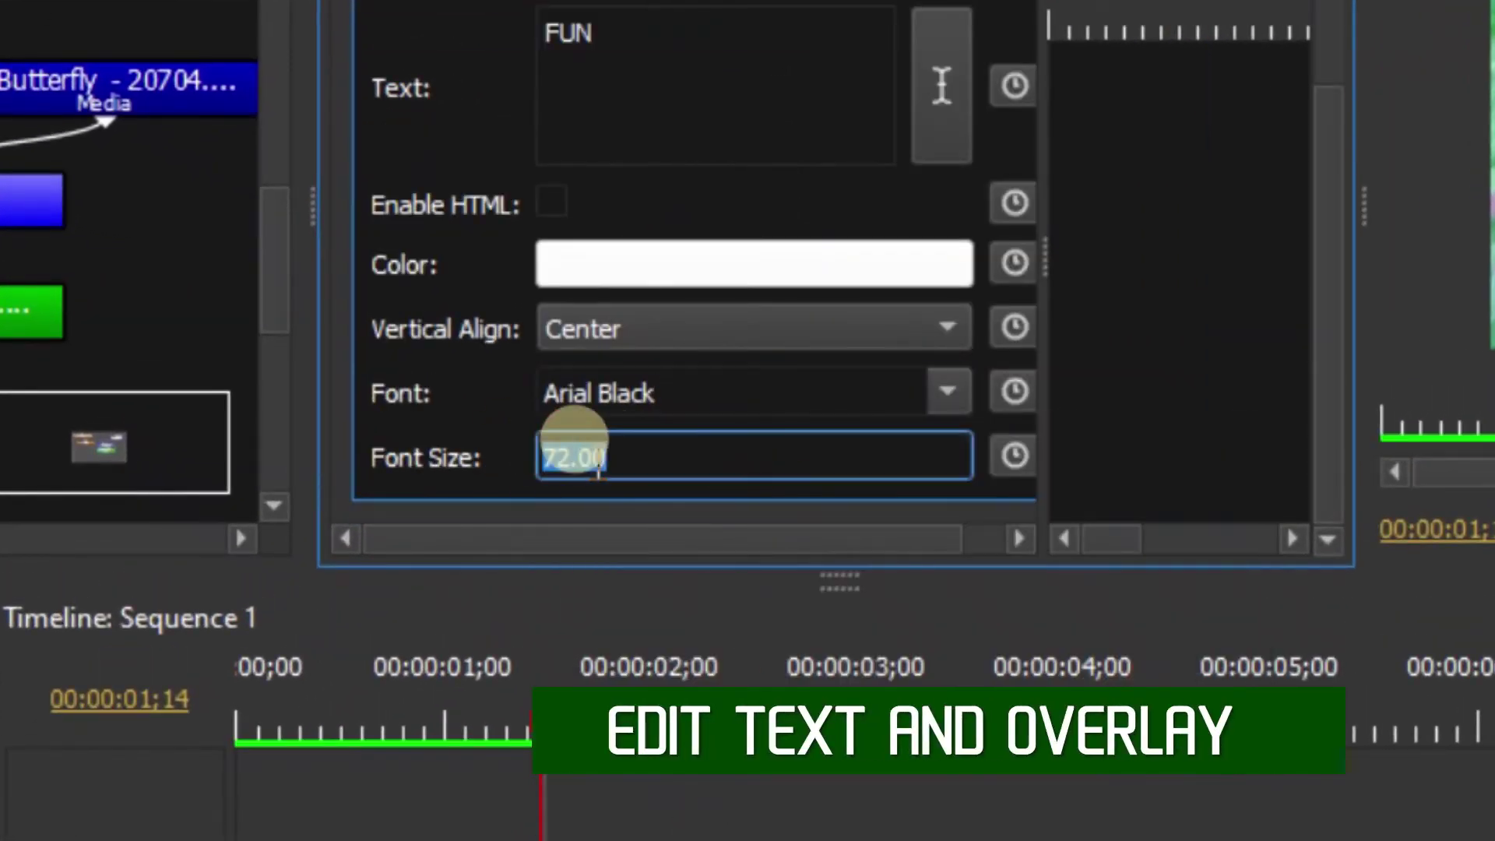
text(400)
key(Return)
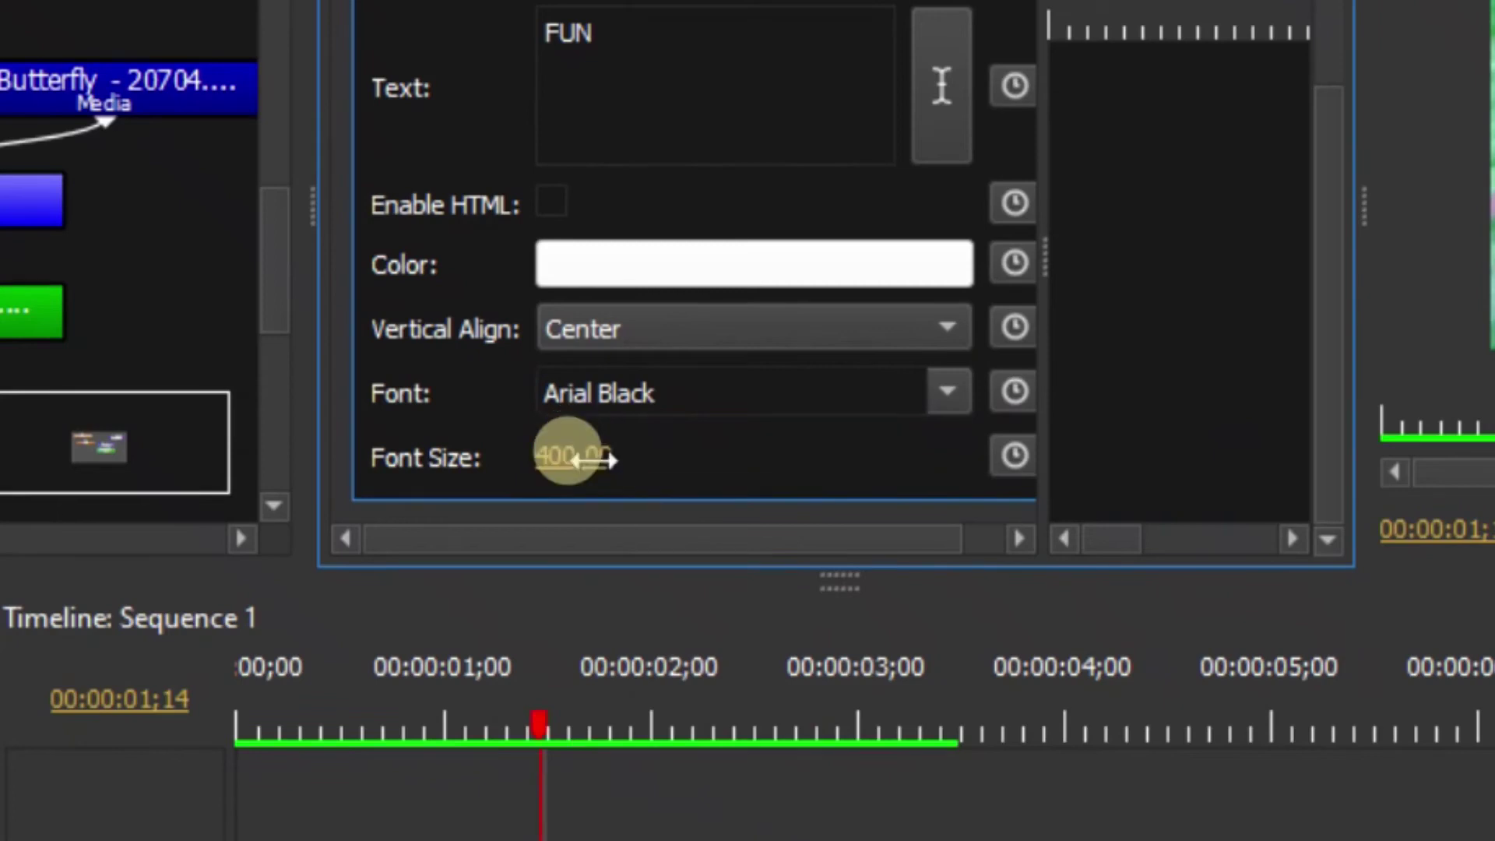
click(560, 458)
click(499, 421)
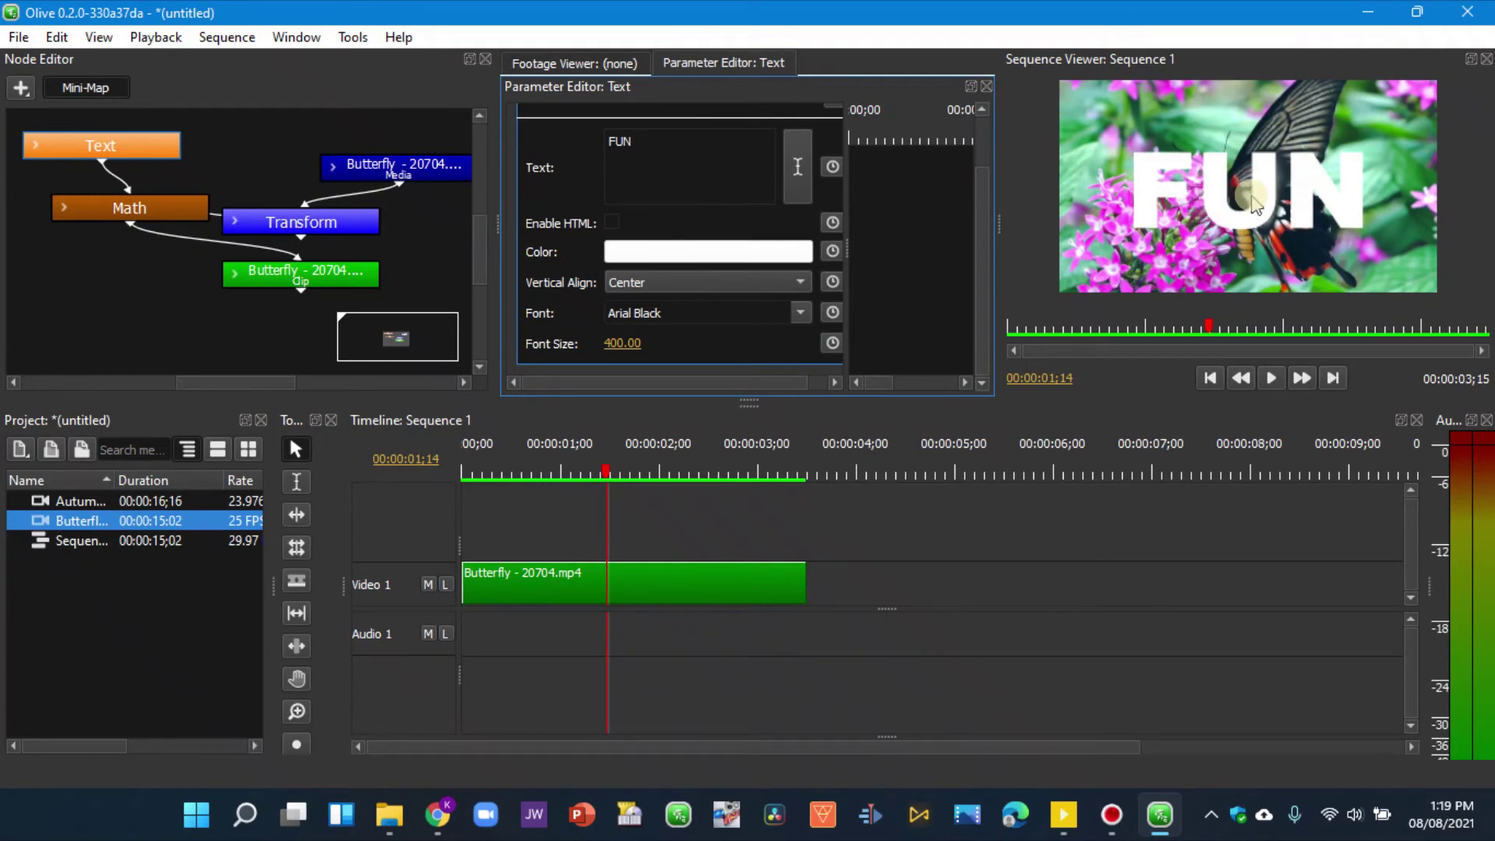
Set the Math node's Method to Multiply, then view the Butterfly clip at 00:00:02;04.
click(154, 212)
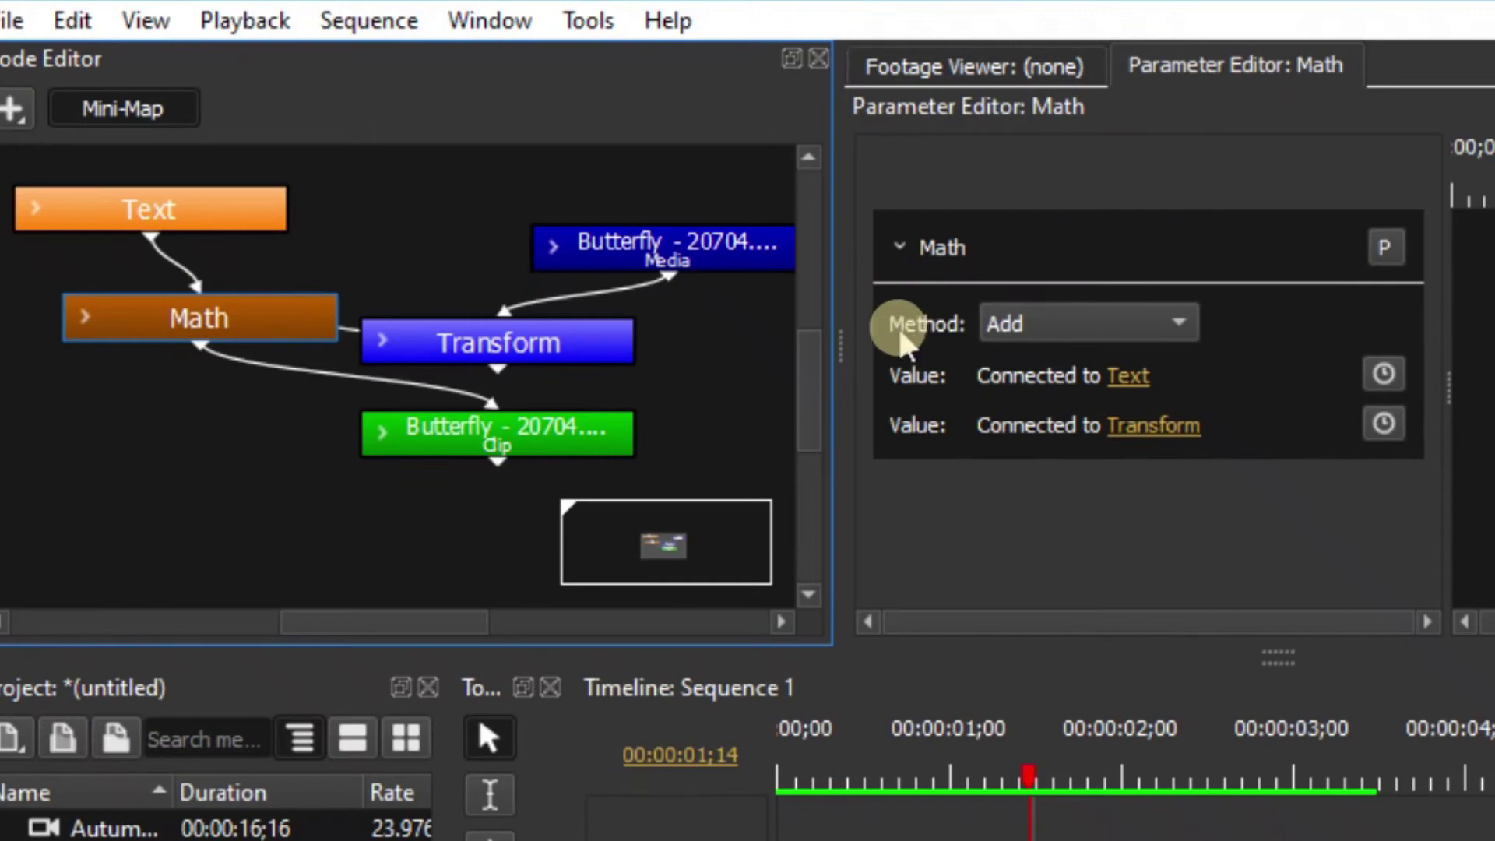
click(1006, 324)
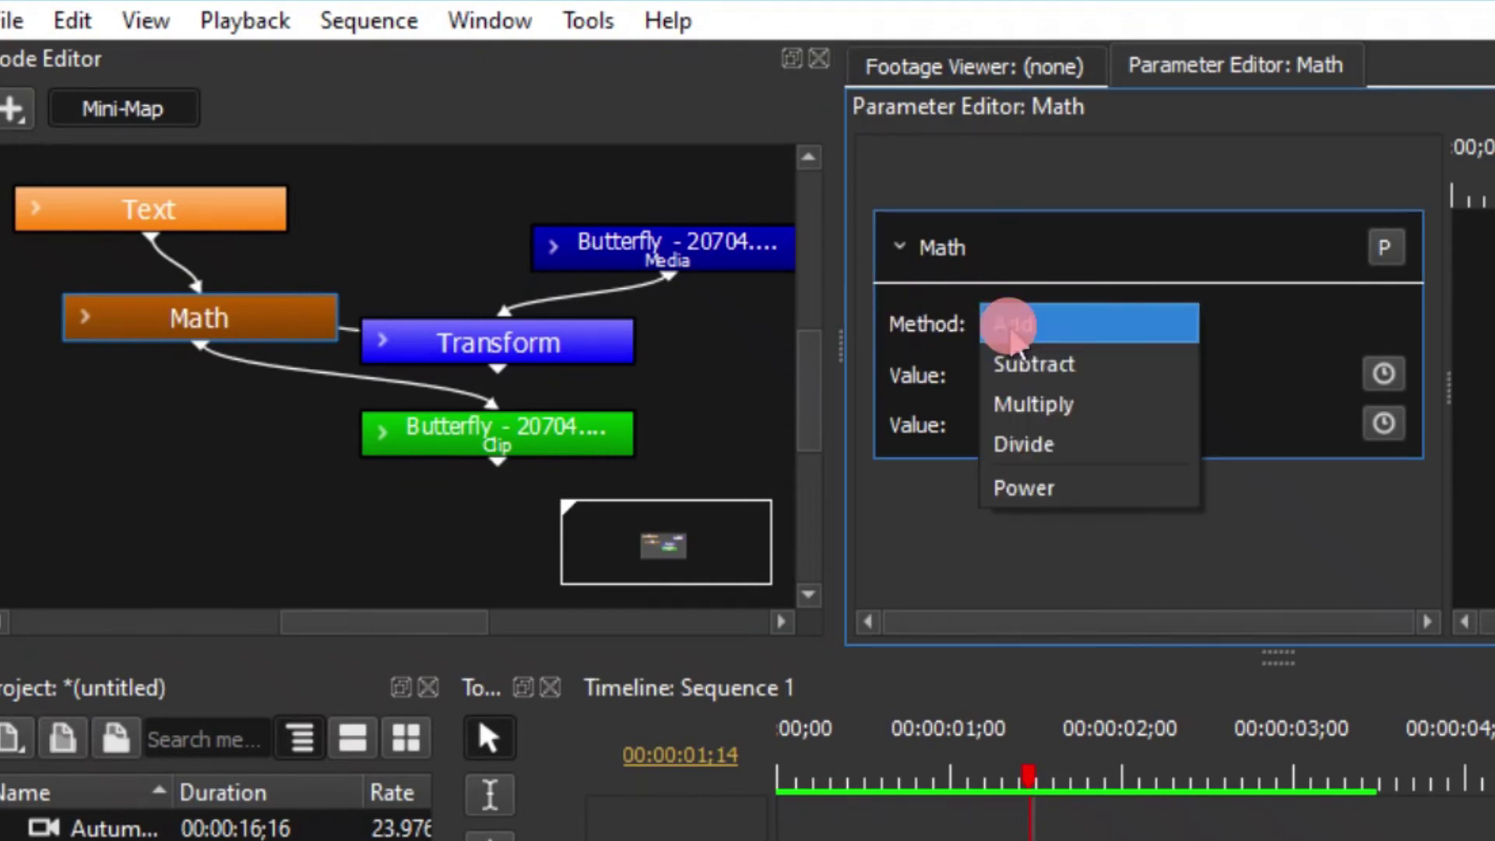
click(1028, 403)
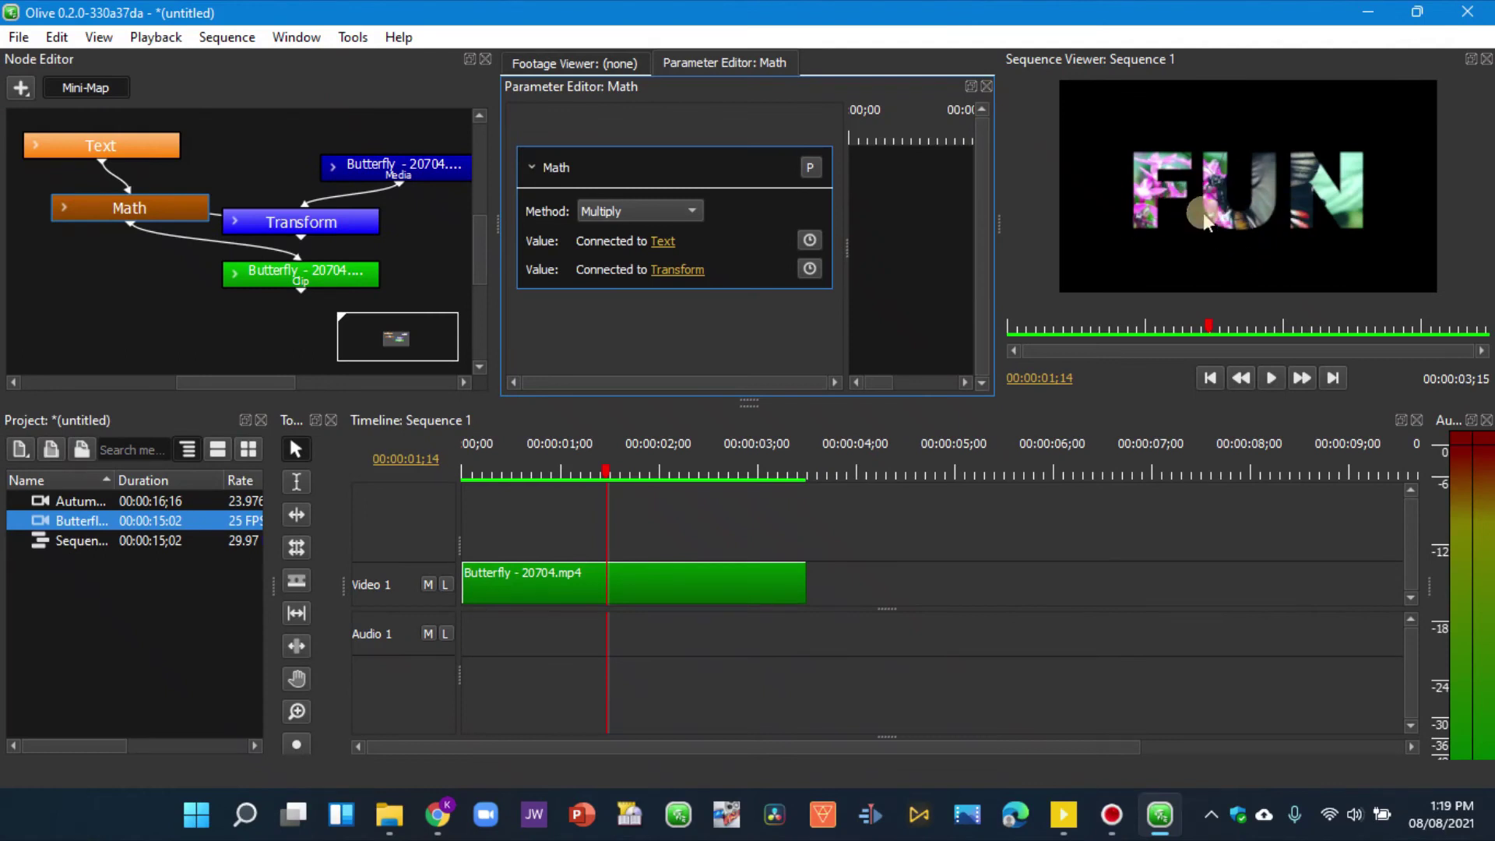
click(654, 579)
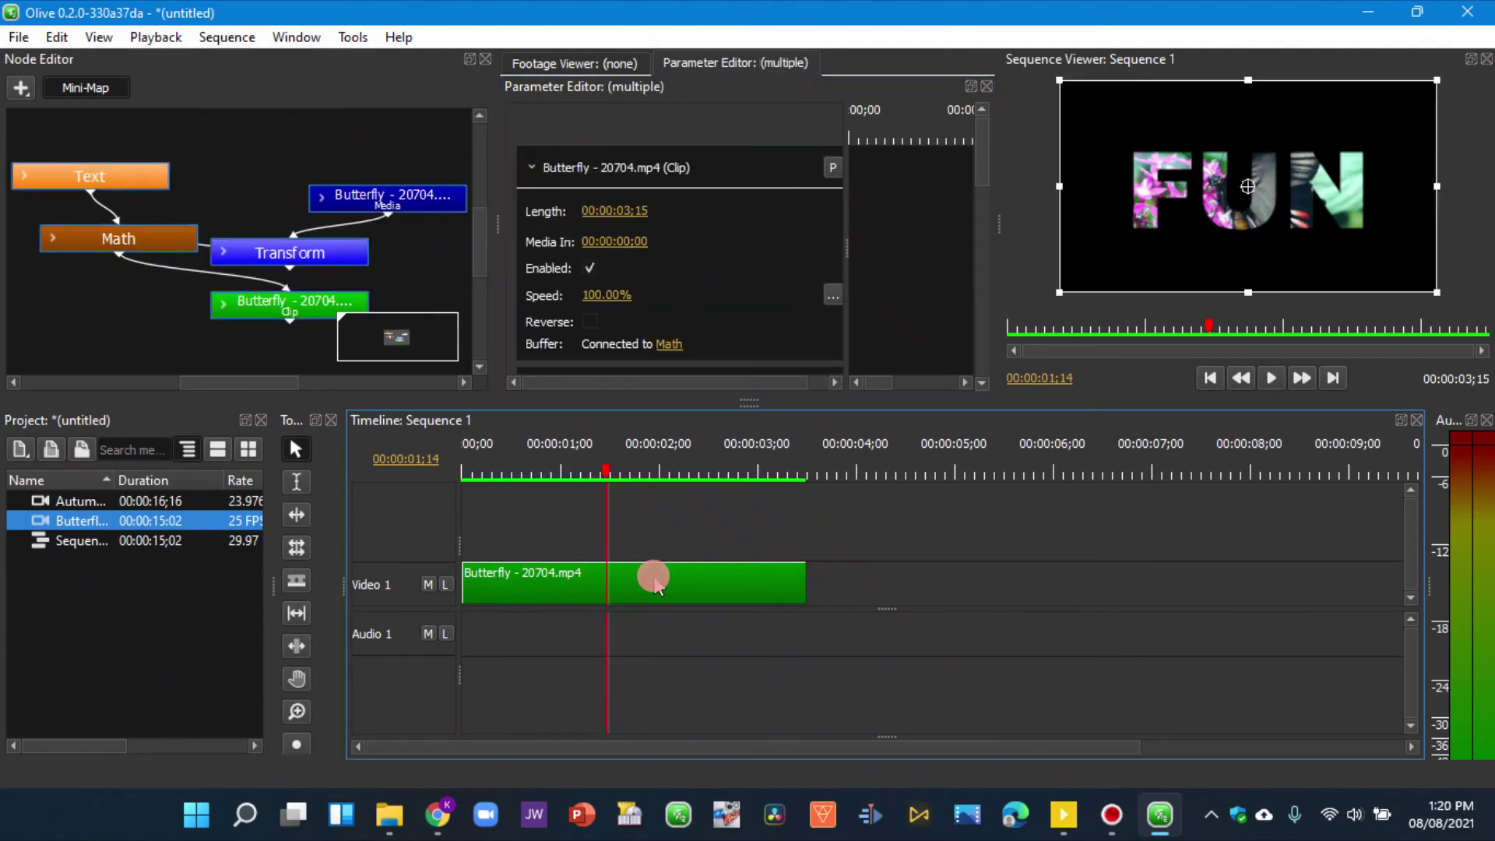
drag(604, 471, 674, 486)
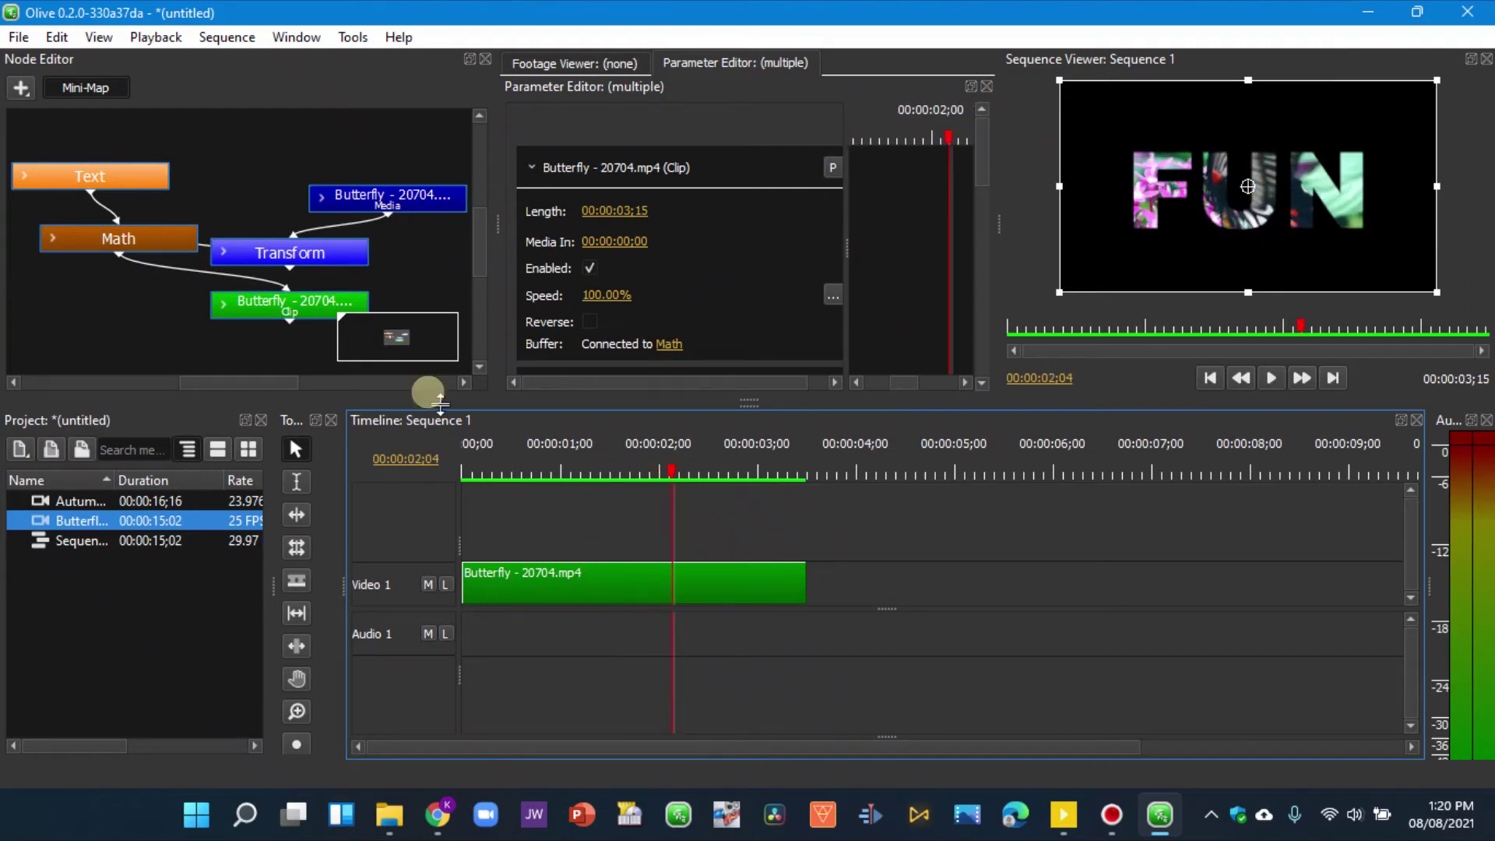
Add a Distort > Transform node under the Text node and test its scale, leaving it at 100%.
drag(96, 190, 100, 168)
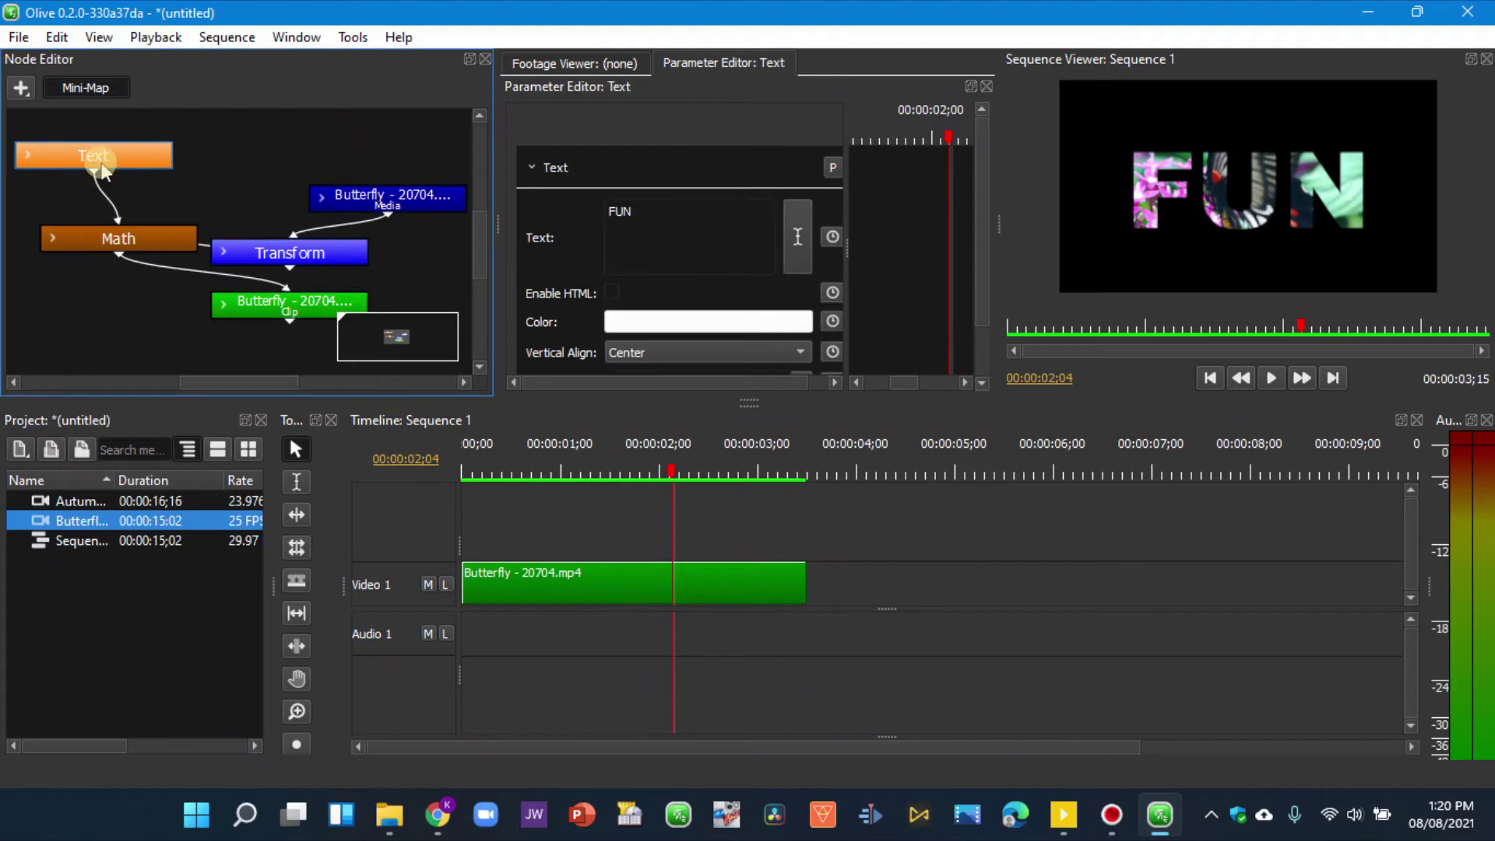
click(21, 87)
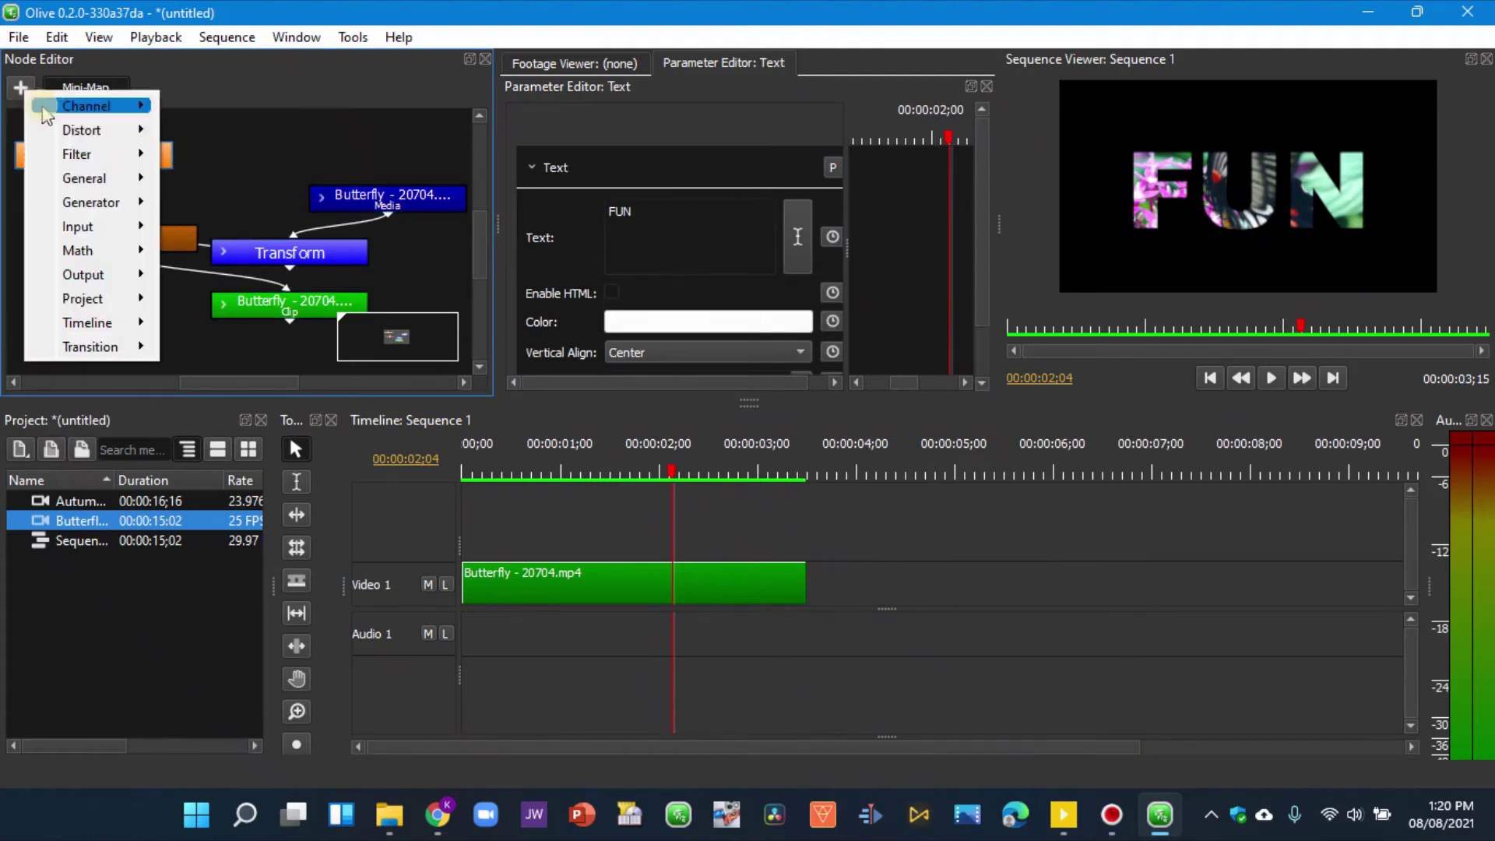
mouse_move(82, 130)
click(194, 153)
click(107, 196)
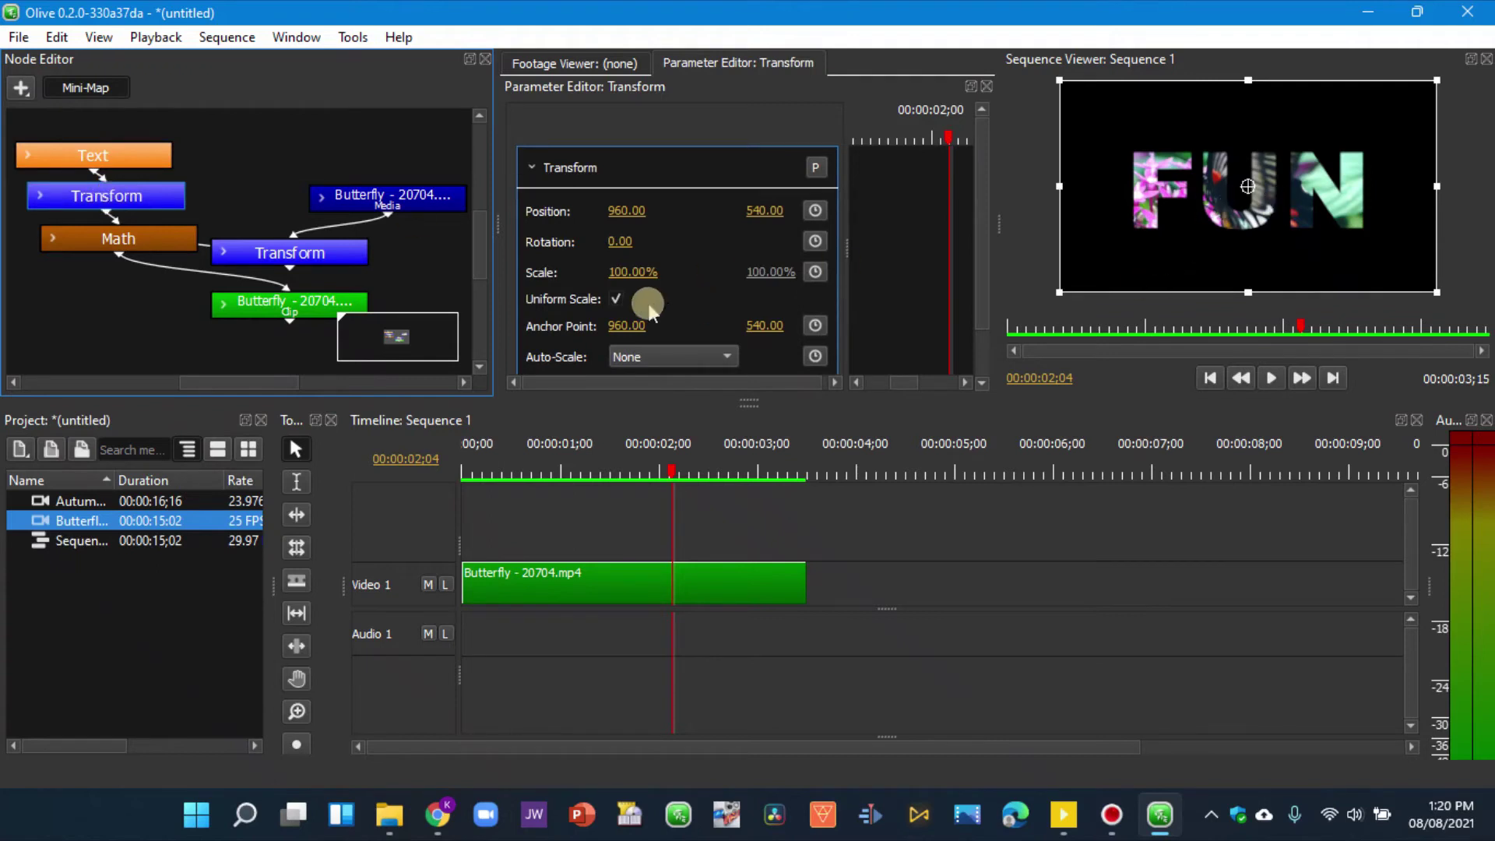
mouse_move(604, 275)
mouse_down()
mouse_move(861, 274)
mouse_move(583, 296)
mouse_up()
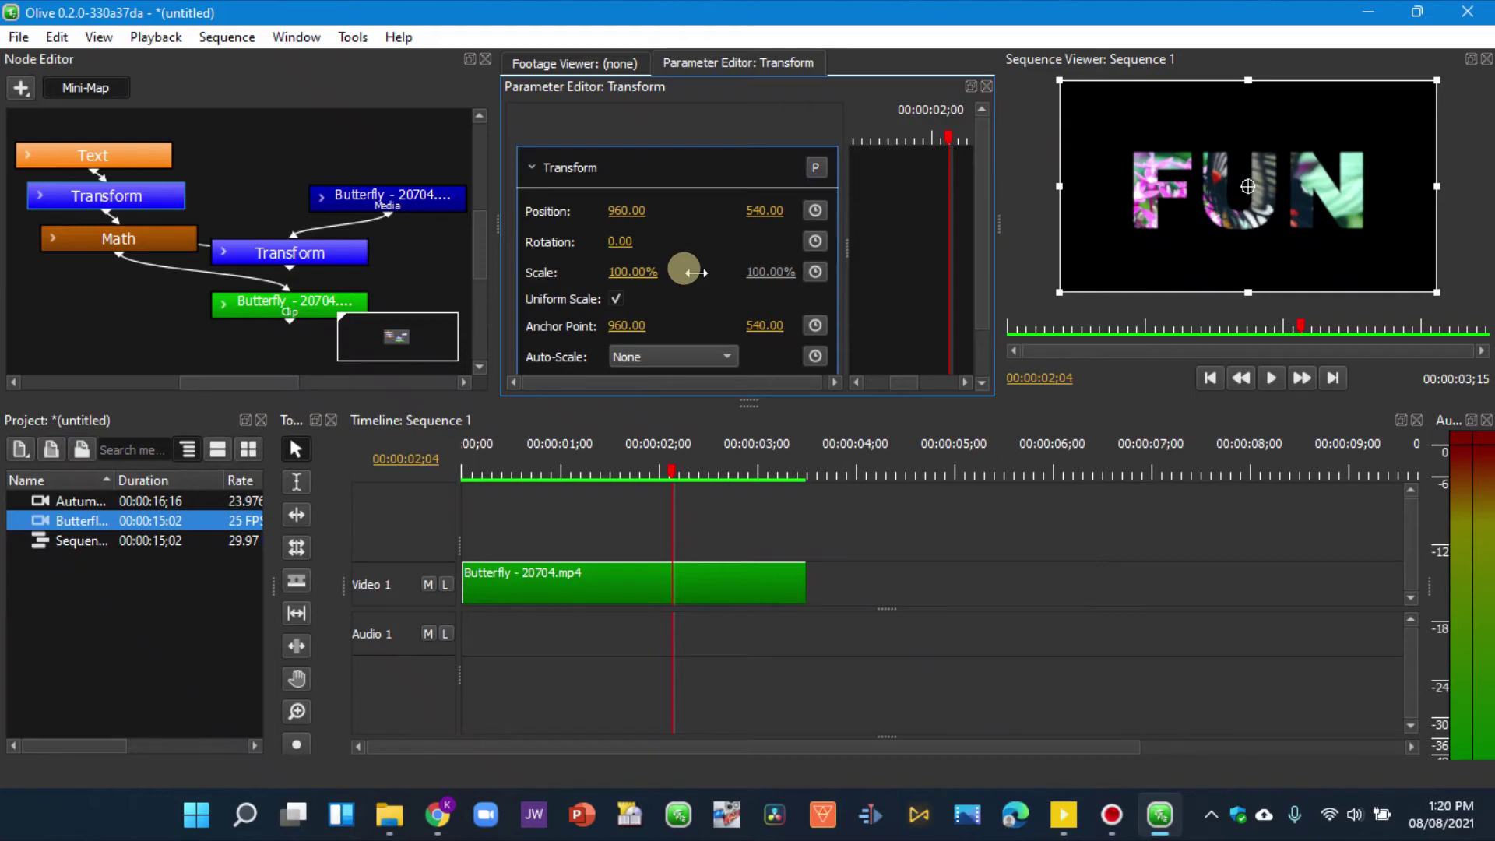
Remove the text nodes, add a Shape generator and connect its output into the Math node.
key(ctrl+z)
click(107, 196)
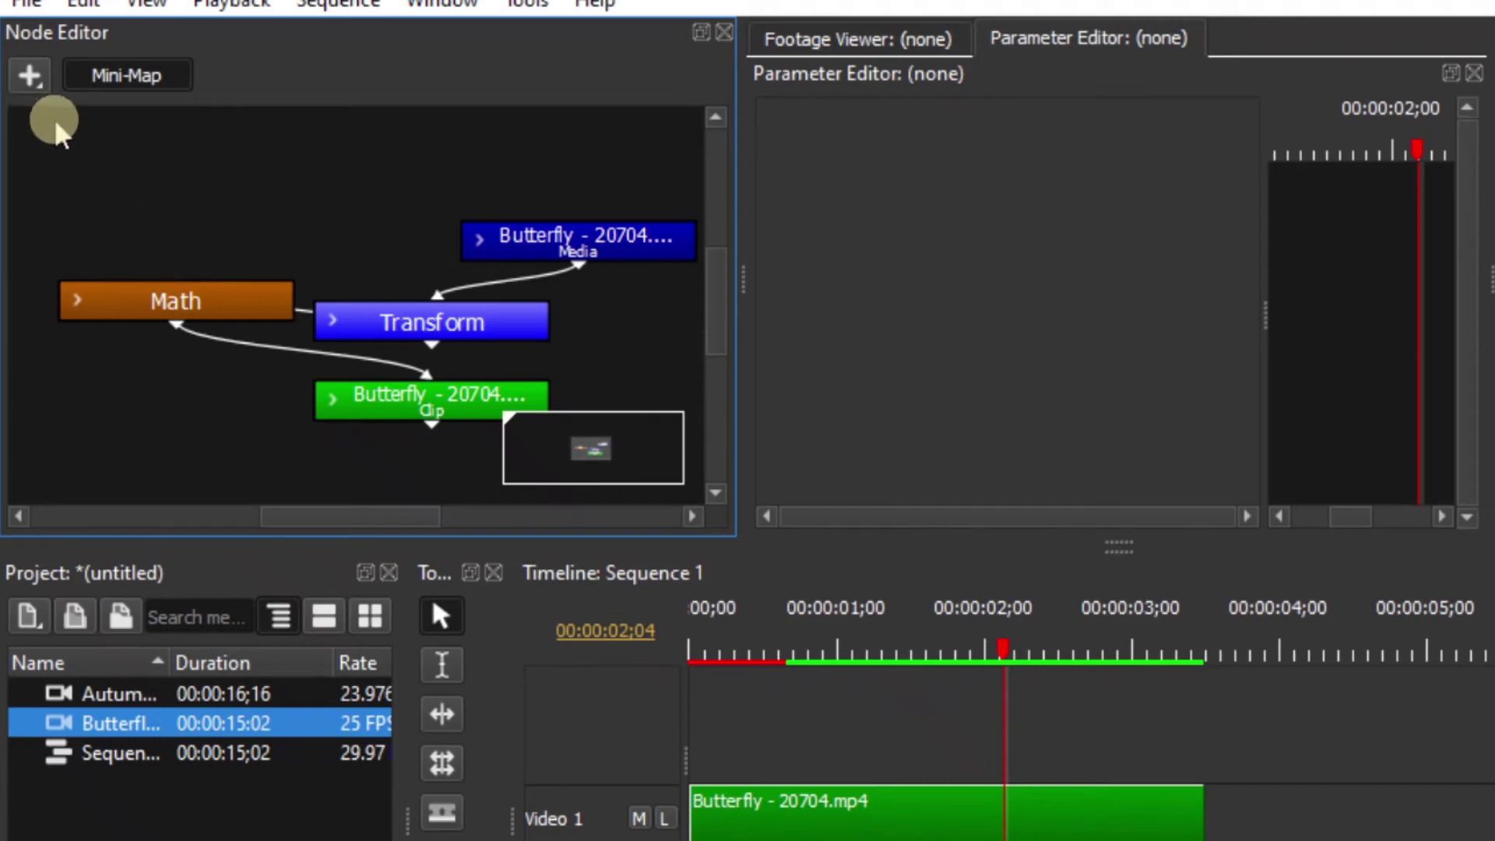
click(28, 74)
mouse_move(140, 251)
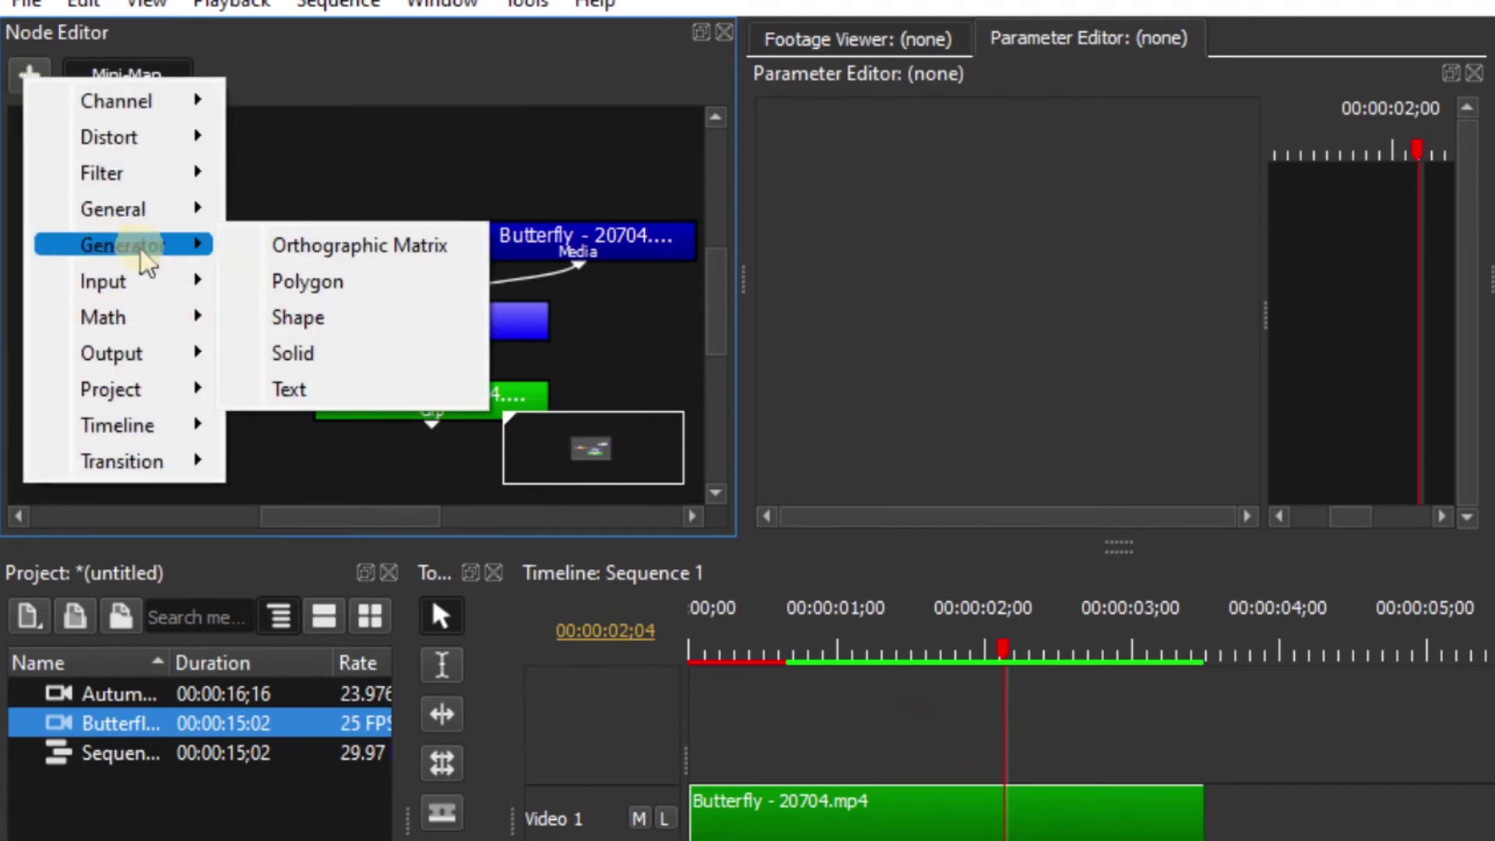
click(292, 315)
click(151, 167)
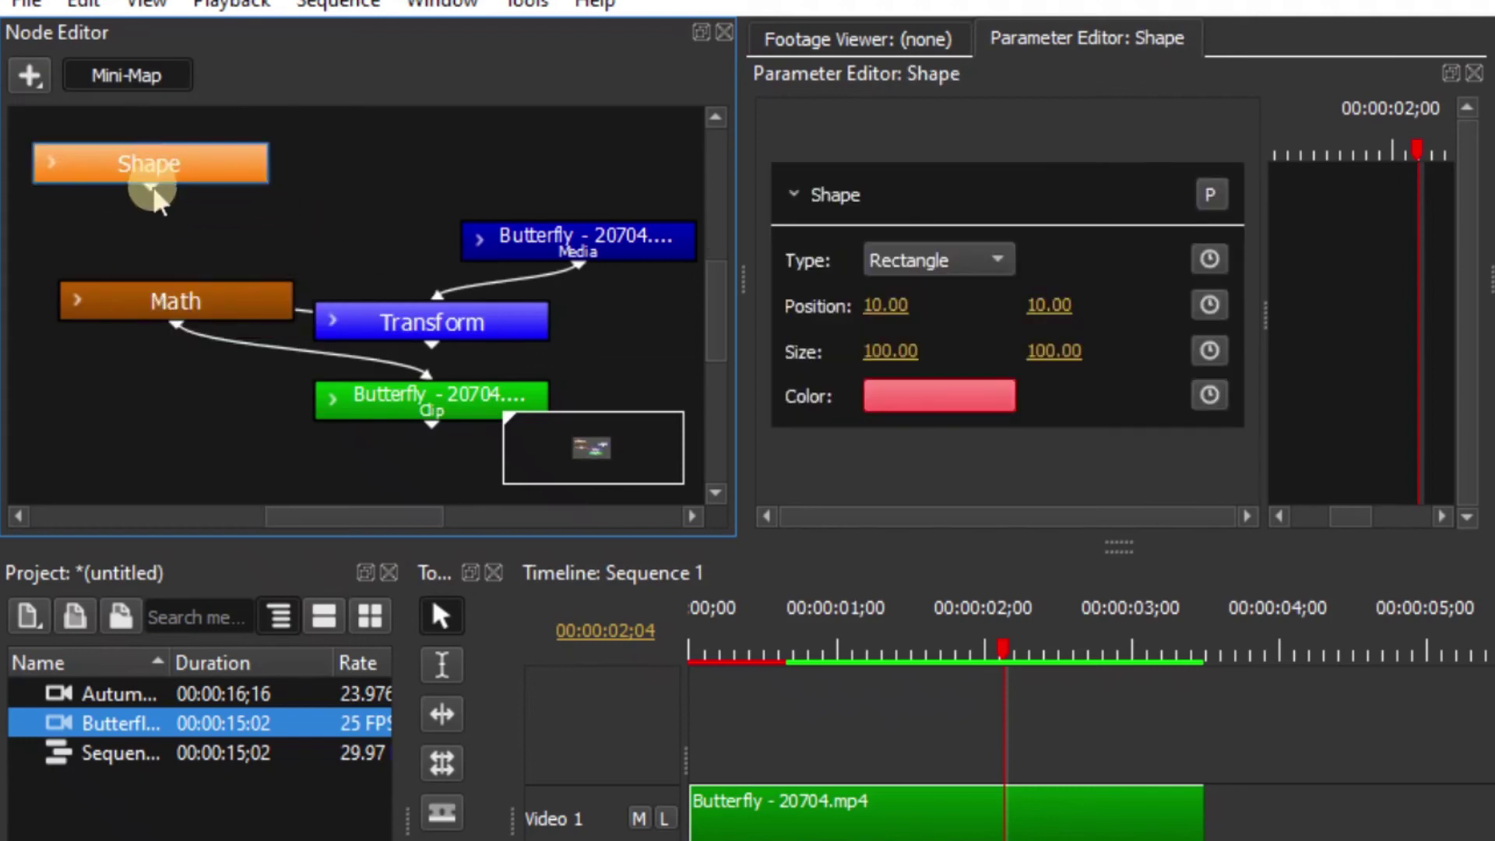
drag(154, 199, 172, 302)
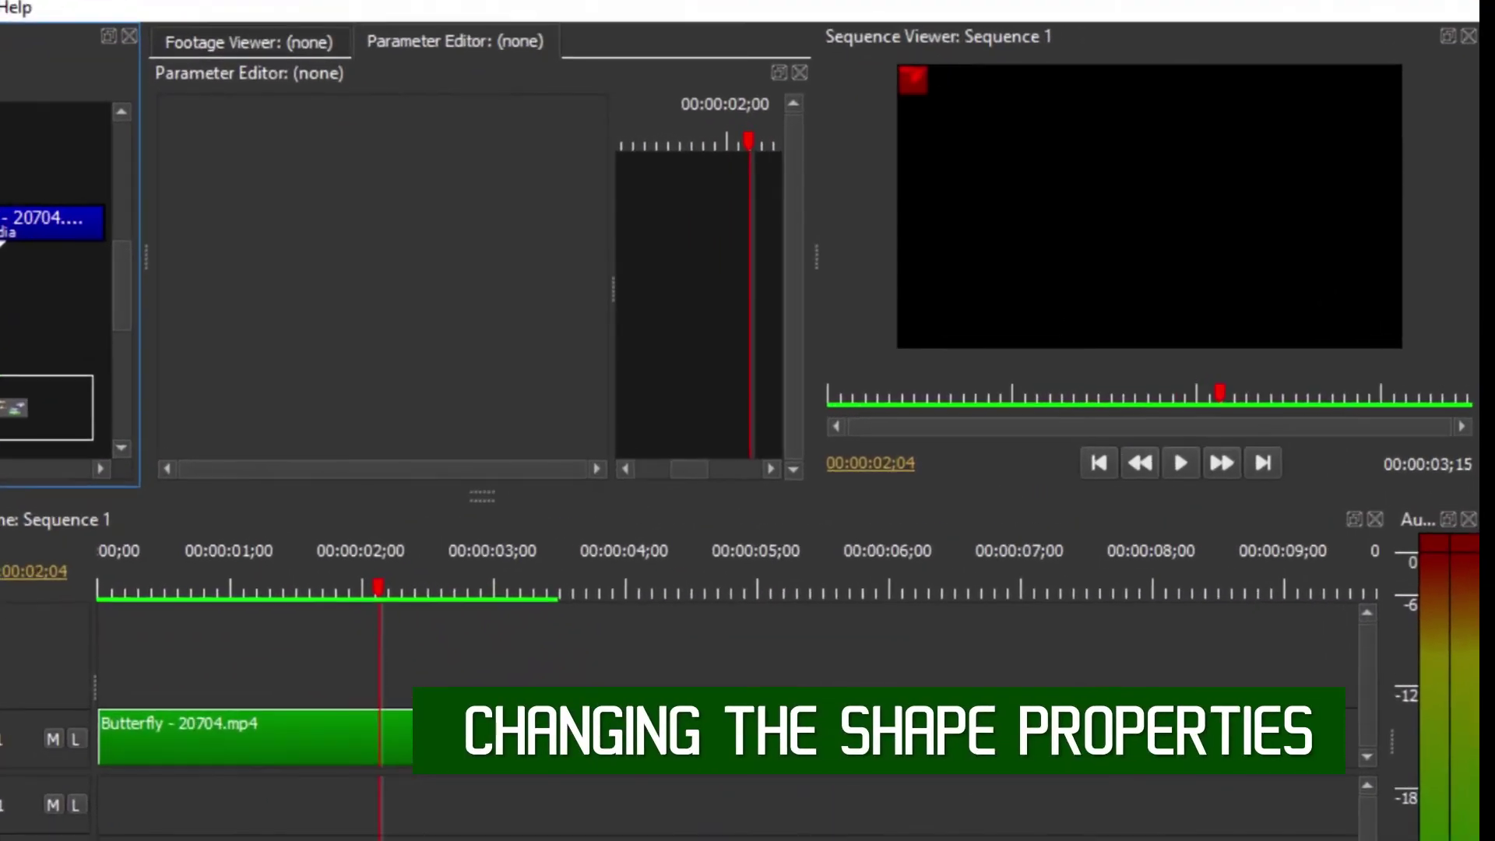
Turn on safe margin guides and drag the red shape's position toward the frame centre.
click(264, 280)
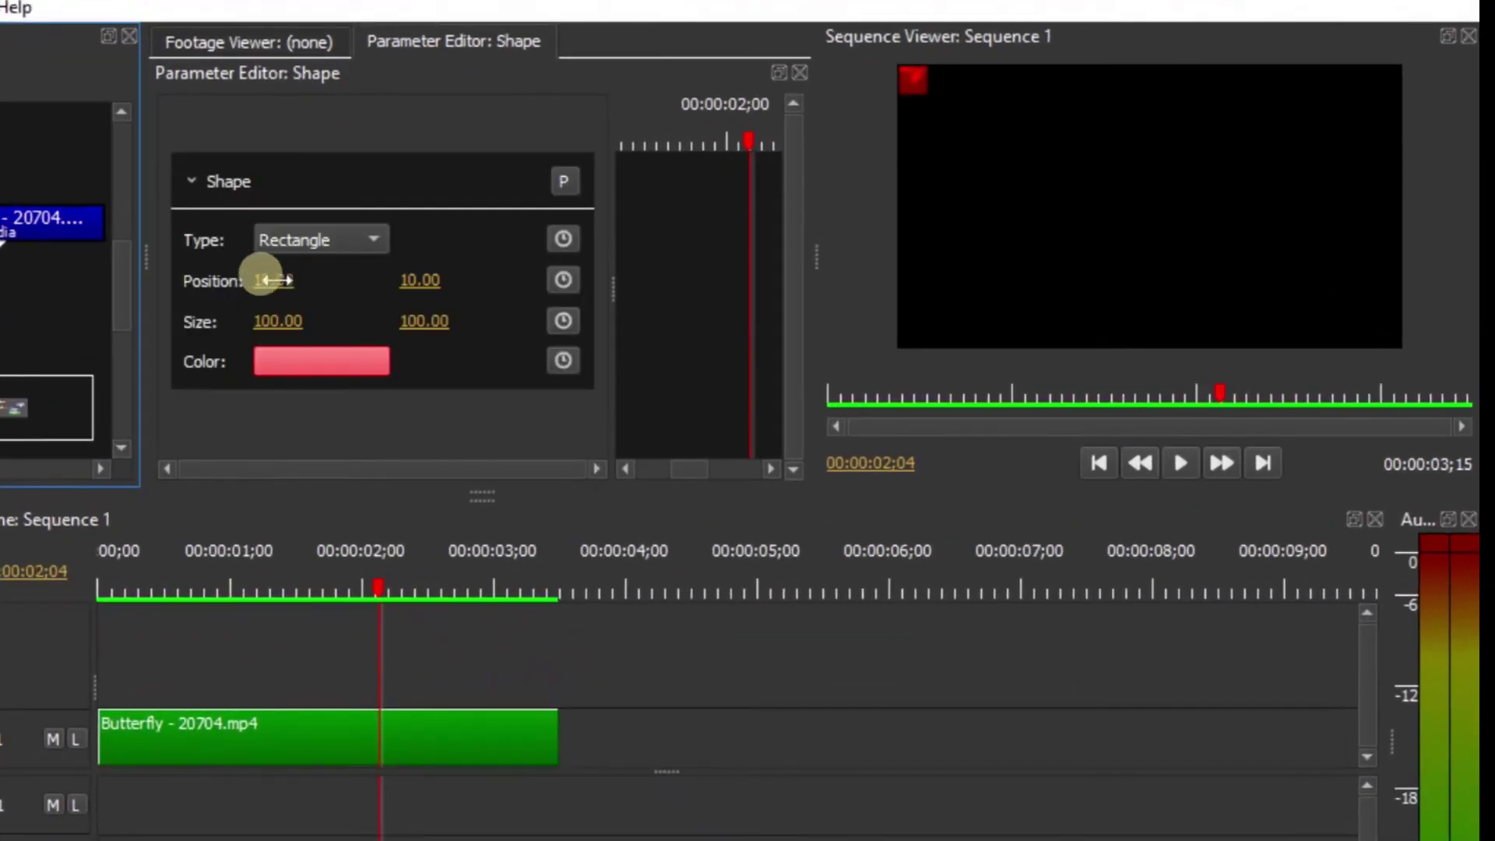
drag(264, 280, 1327, 289)
right_click(1176, 182)
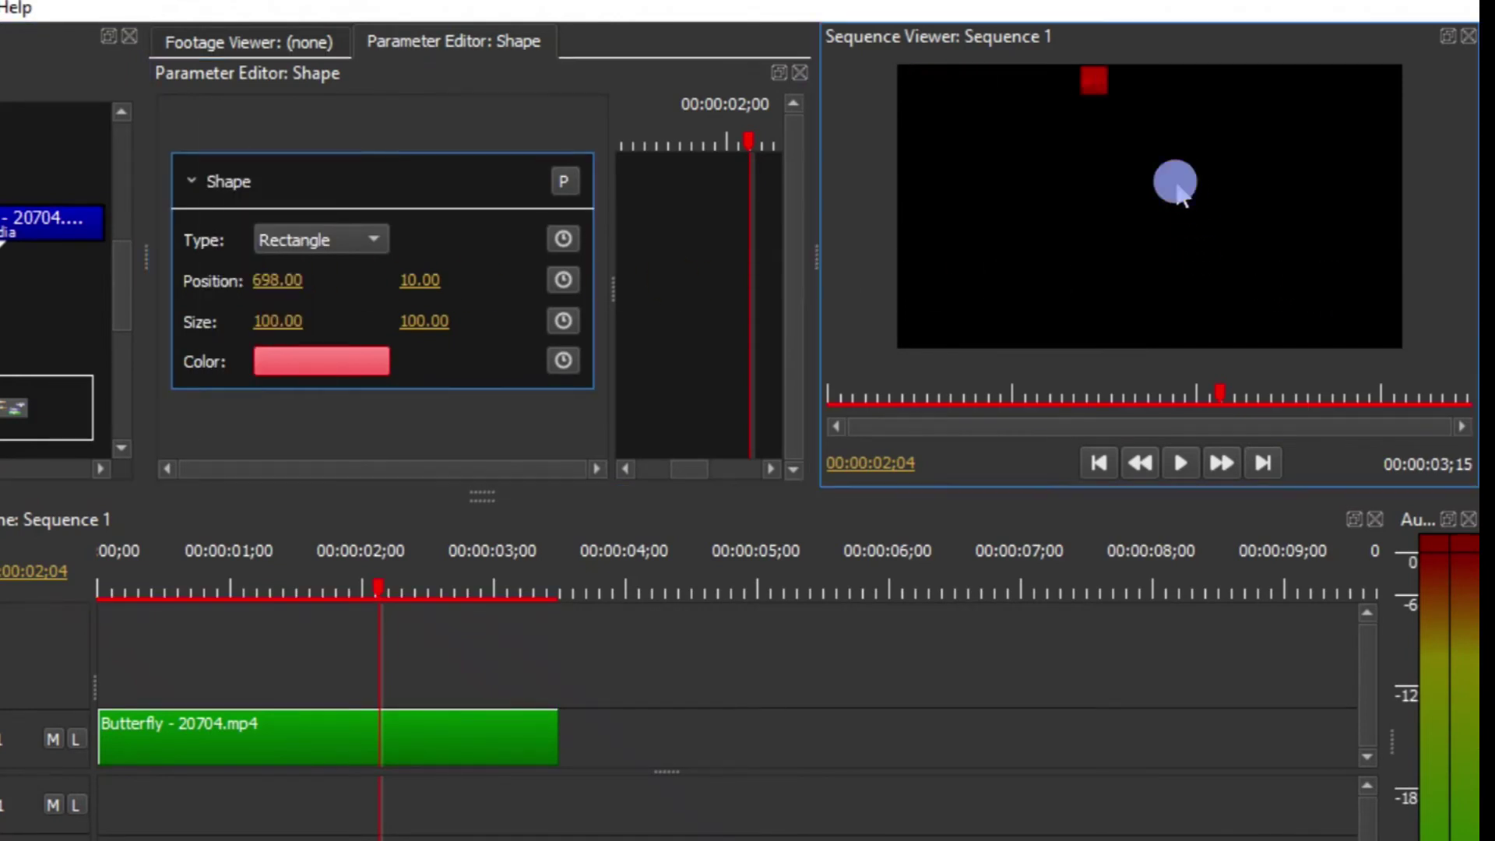
mouse_move(1287, 477)
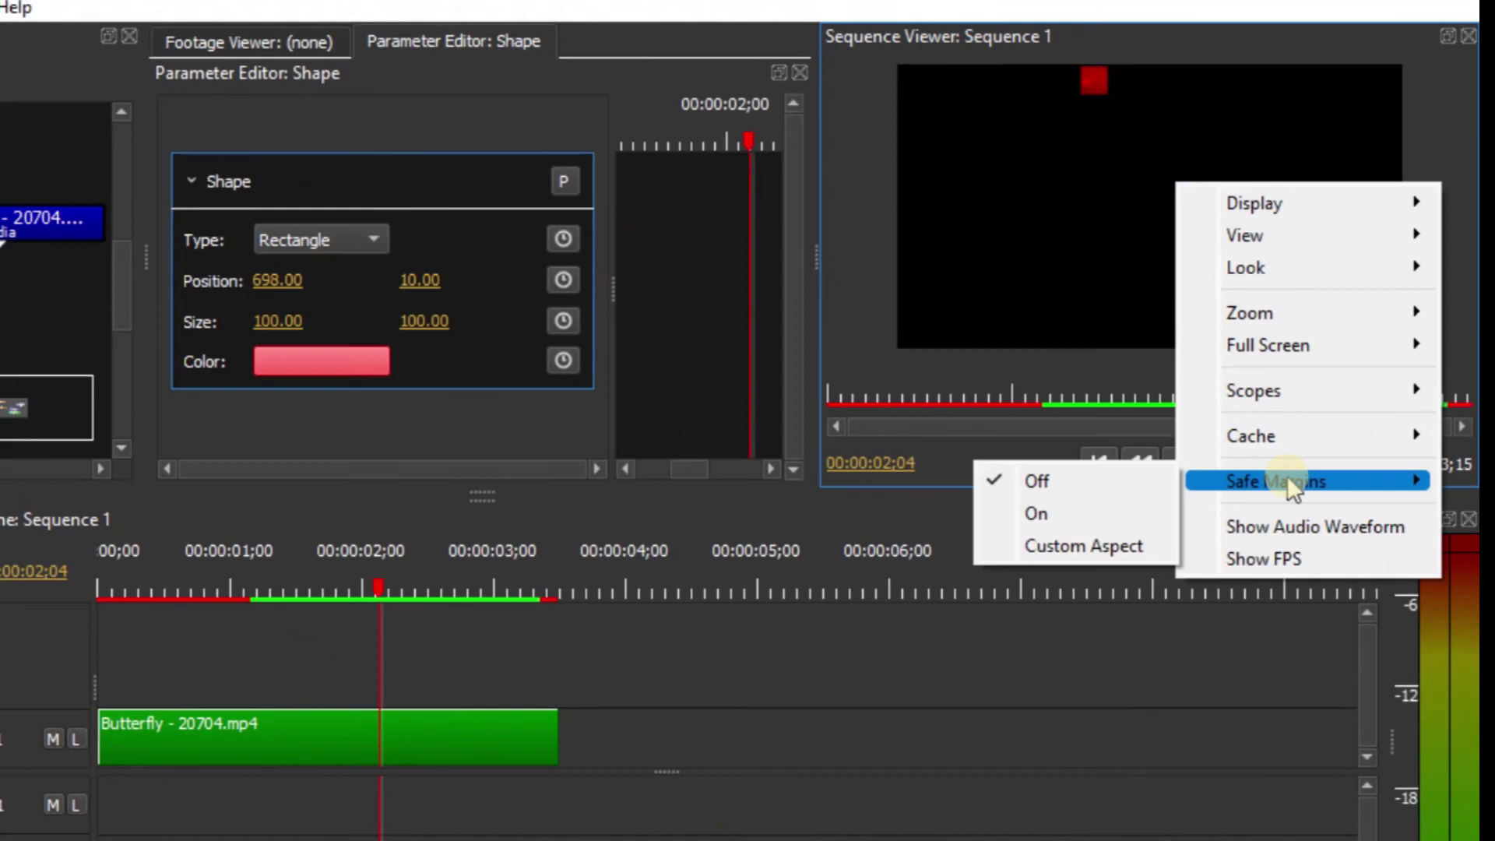
click(1034, 511)
drag(277, 280, 570, 277)
drag(459, 278, 1043, 8)
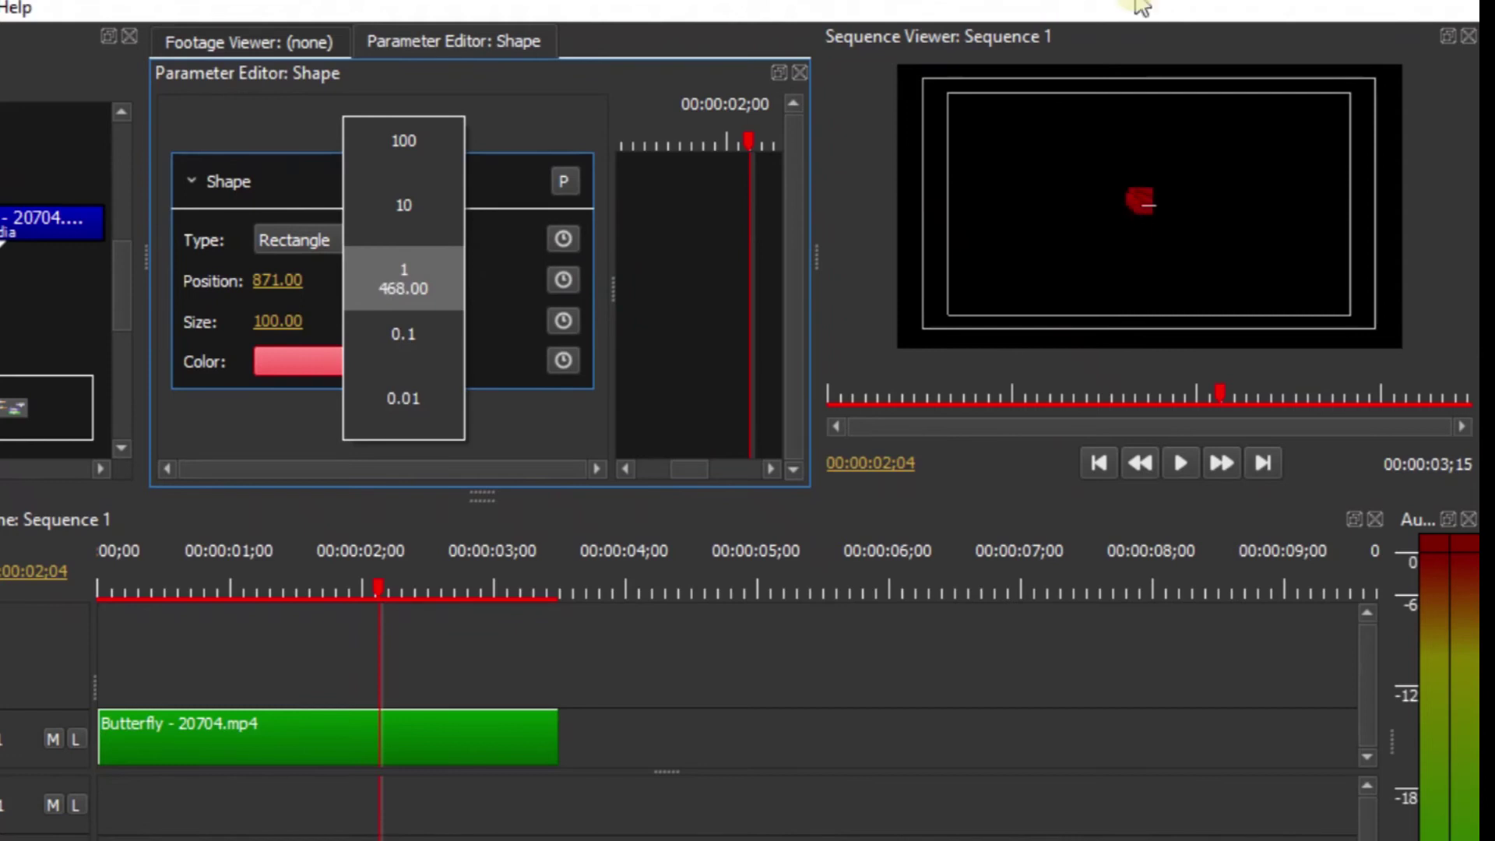
drag(1140, 6, 1140, 8)
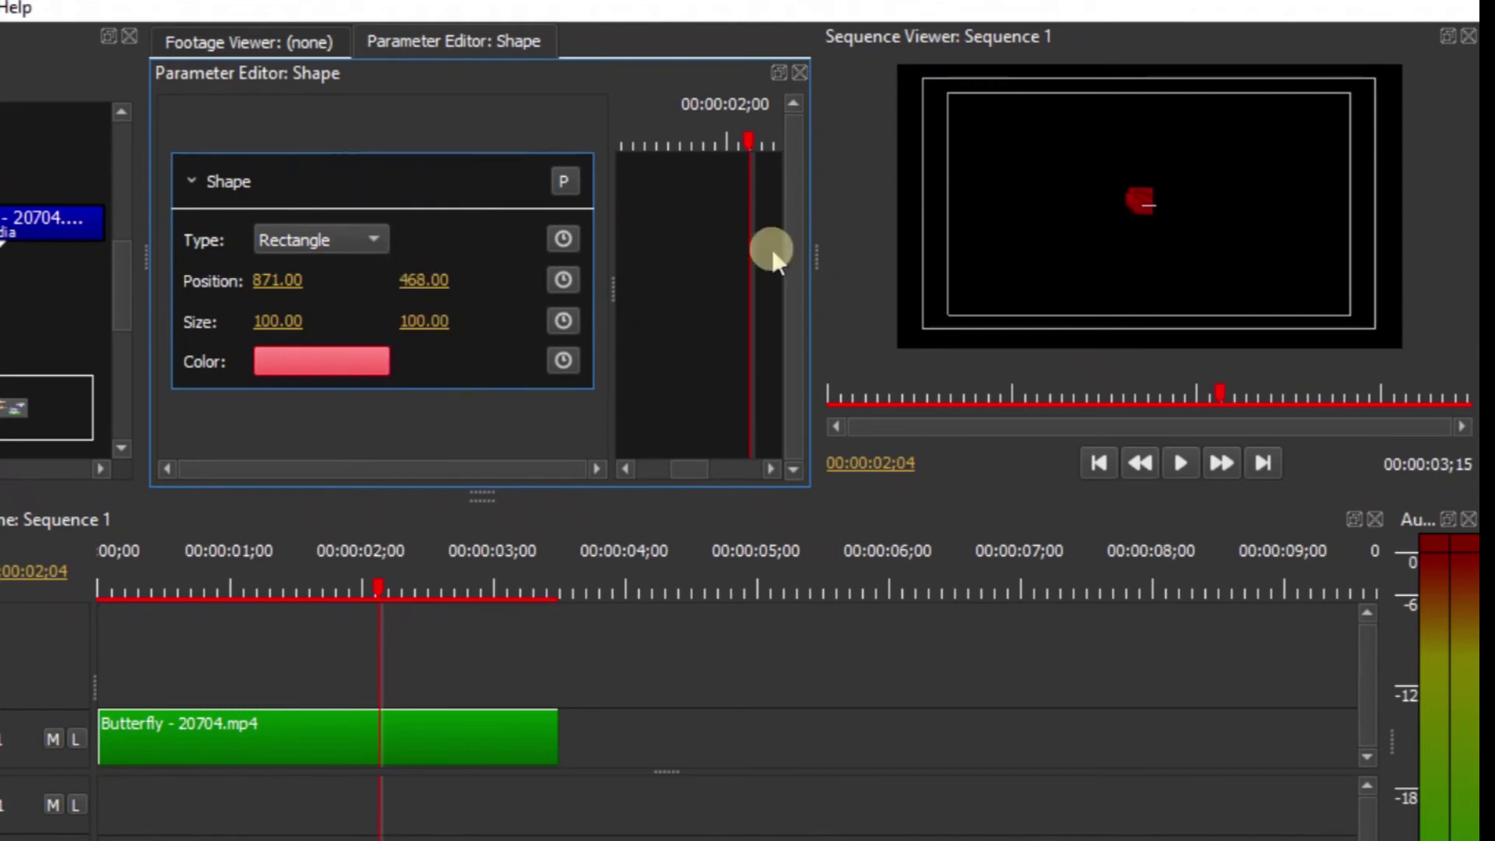
Resize the shape to 500 by 500 and recentre it.
click(269, 319)
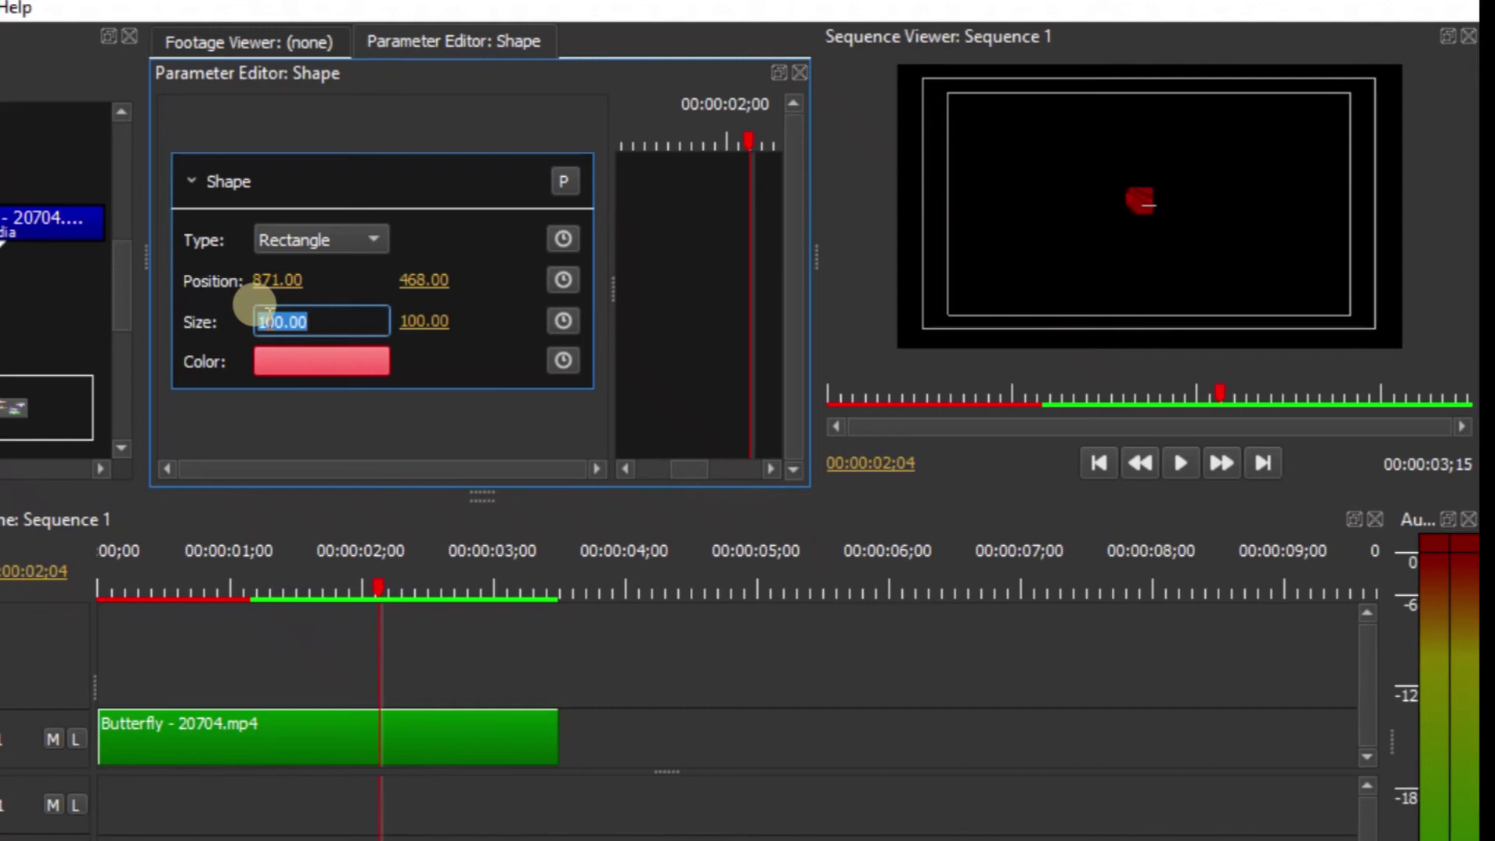
text(500)
key(Return)
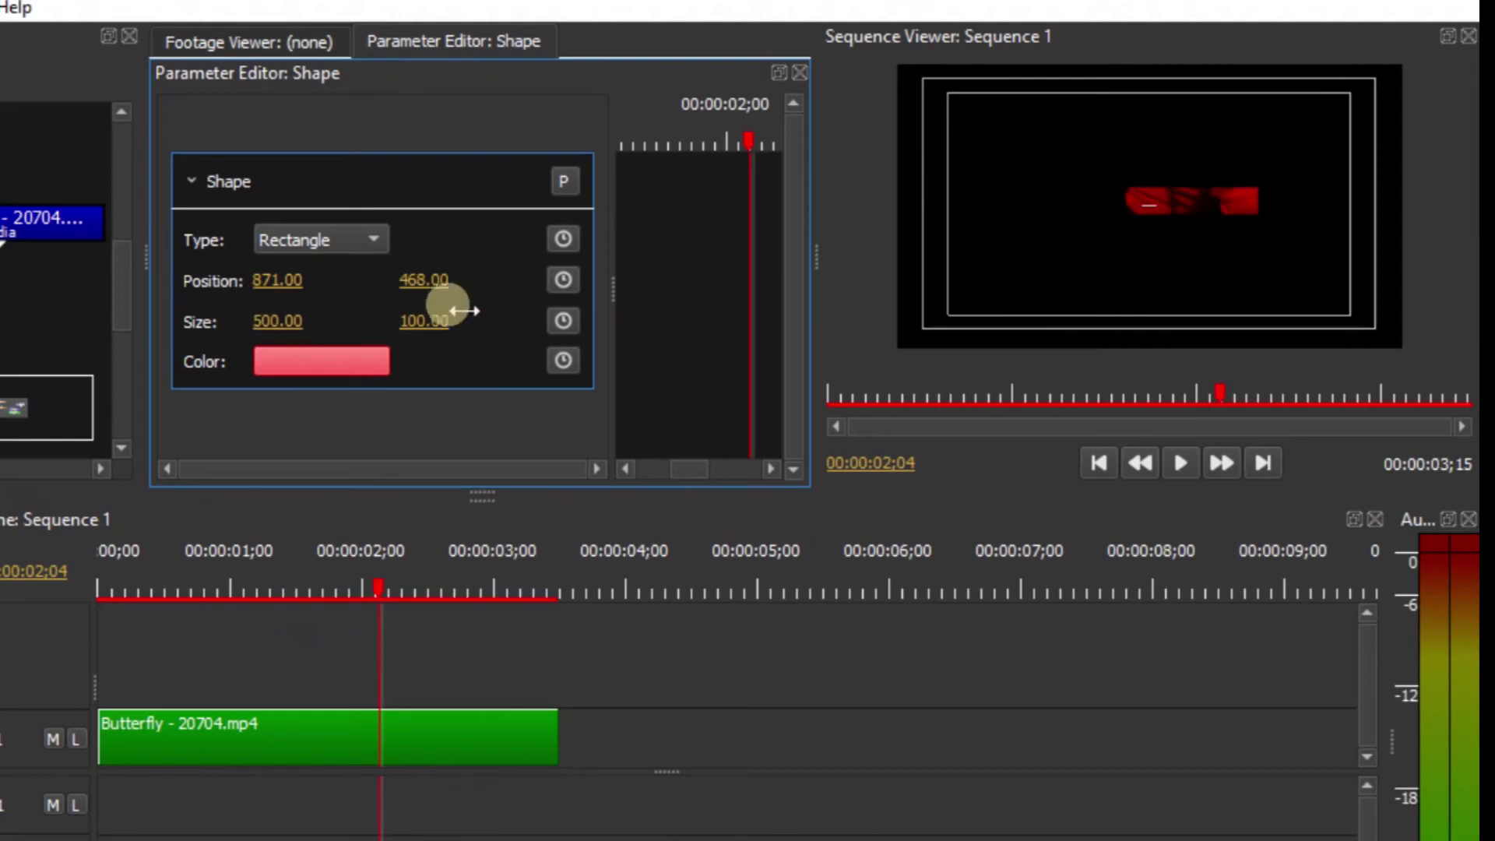
drag(277, 279, 11, 321)
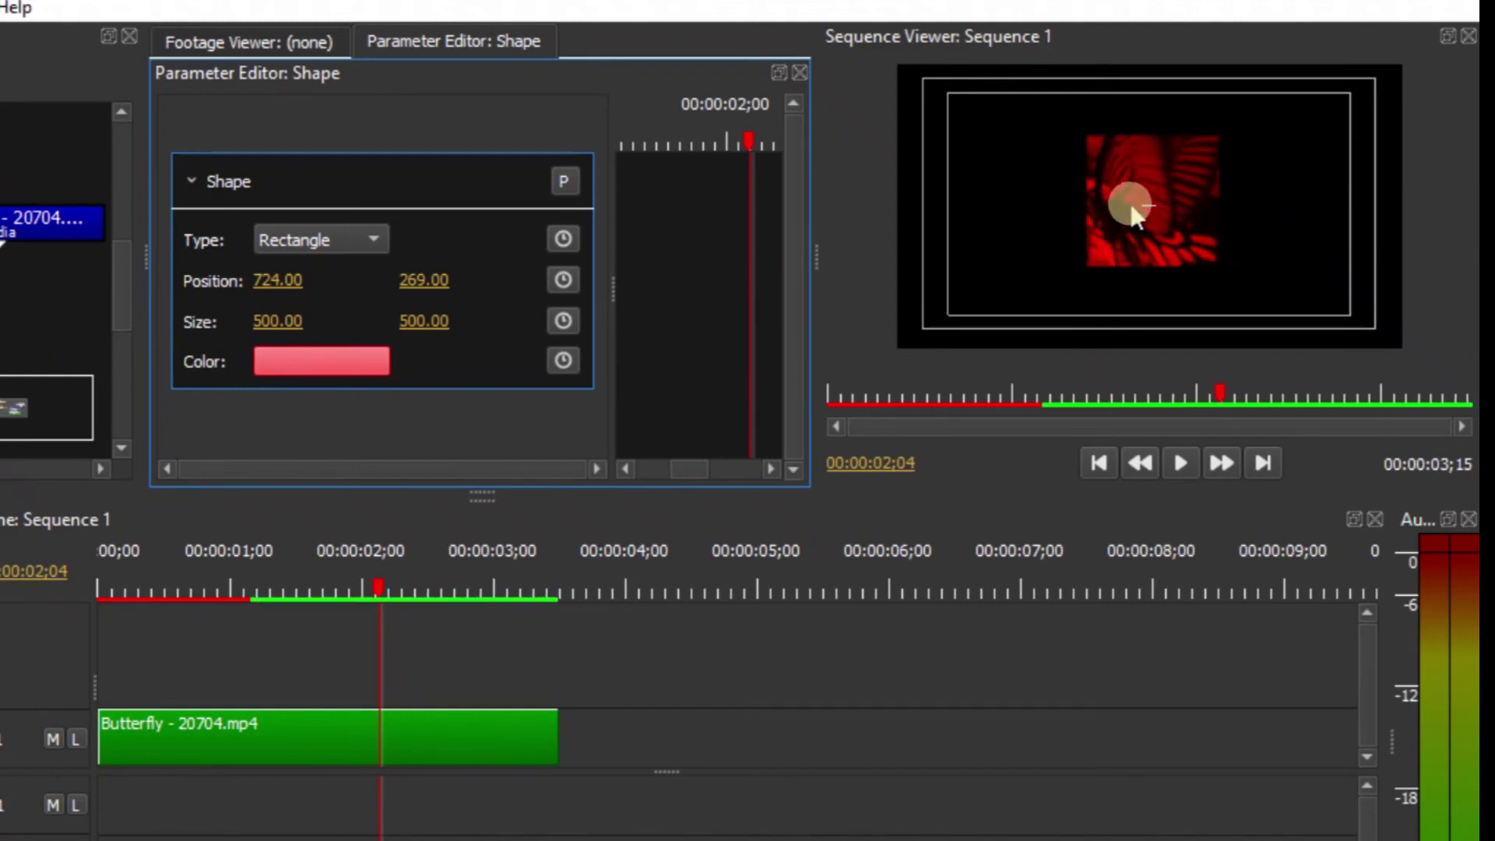
click(340, 235)
Switch the Shape type to Ellipse and set its colour to green.
click(333, 271)
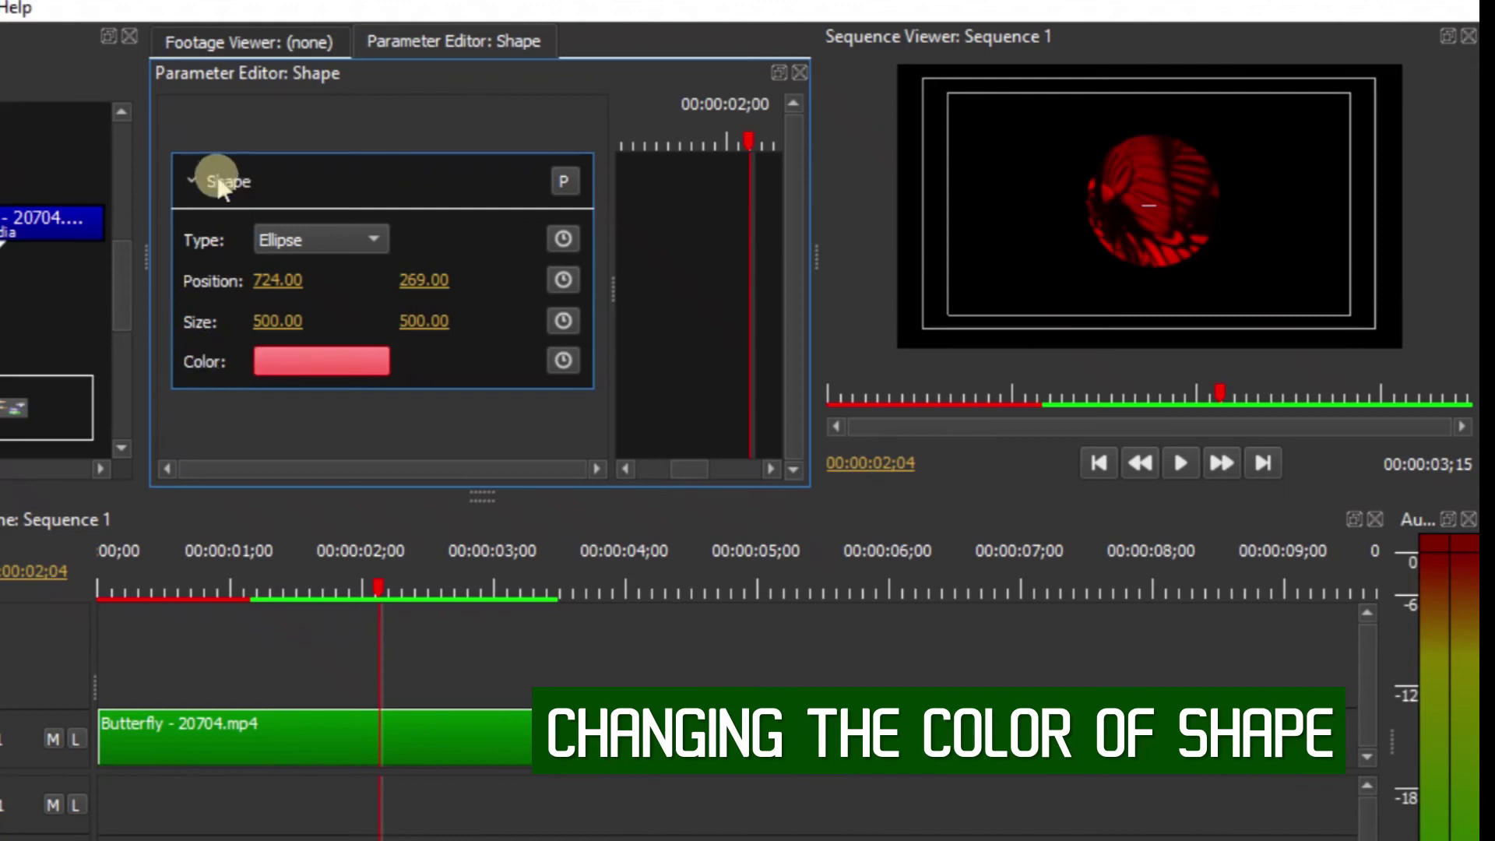
click(310, 365)
click(345, 365)
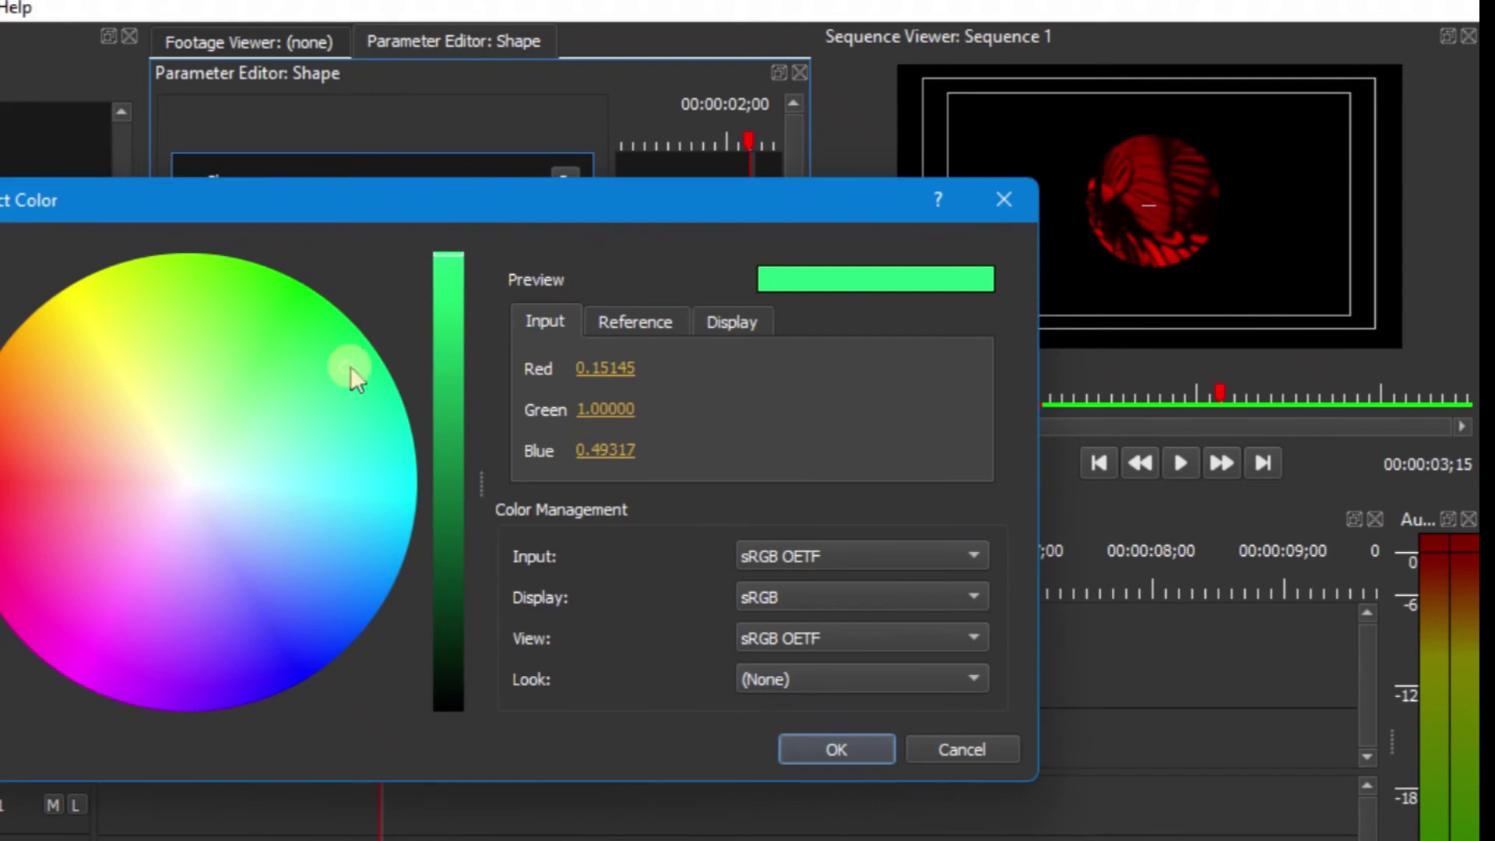
click(827, 743)
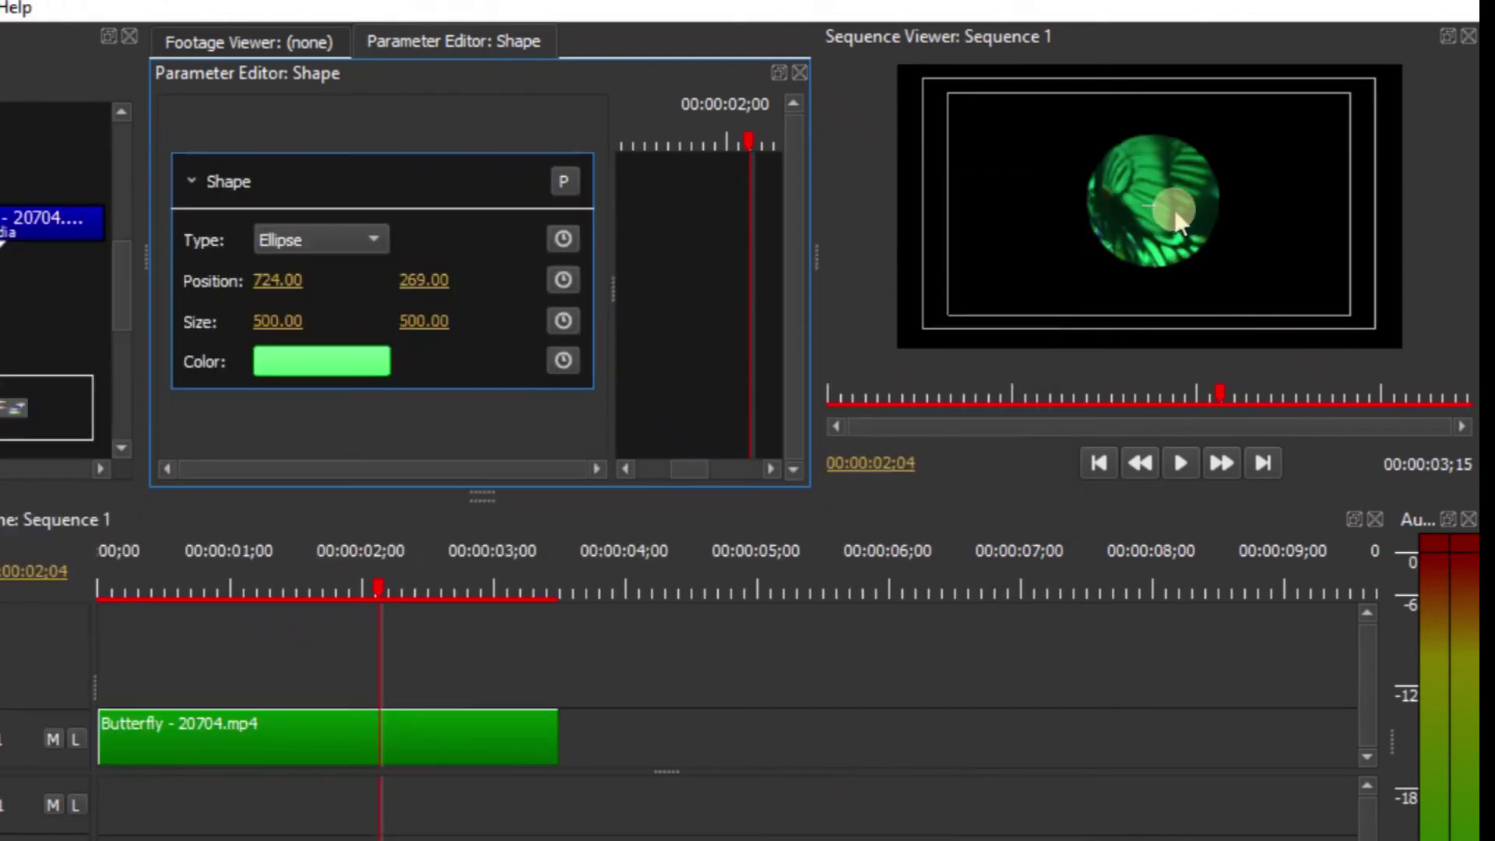
Recolour the ellipse blue and show the Math node's settings.
click(331, 366)
click(324, 617)
click(858, 749)
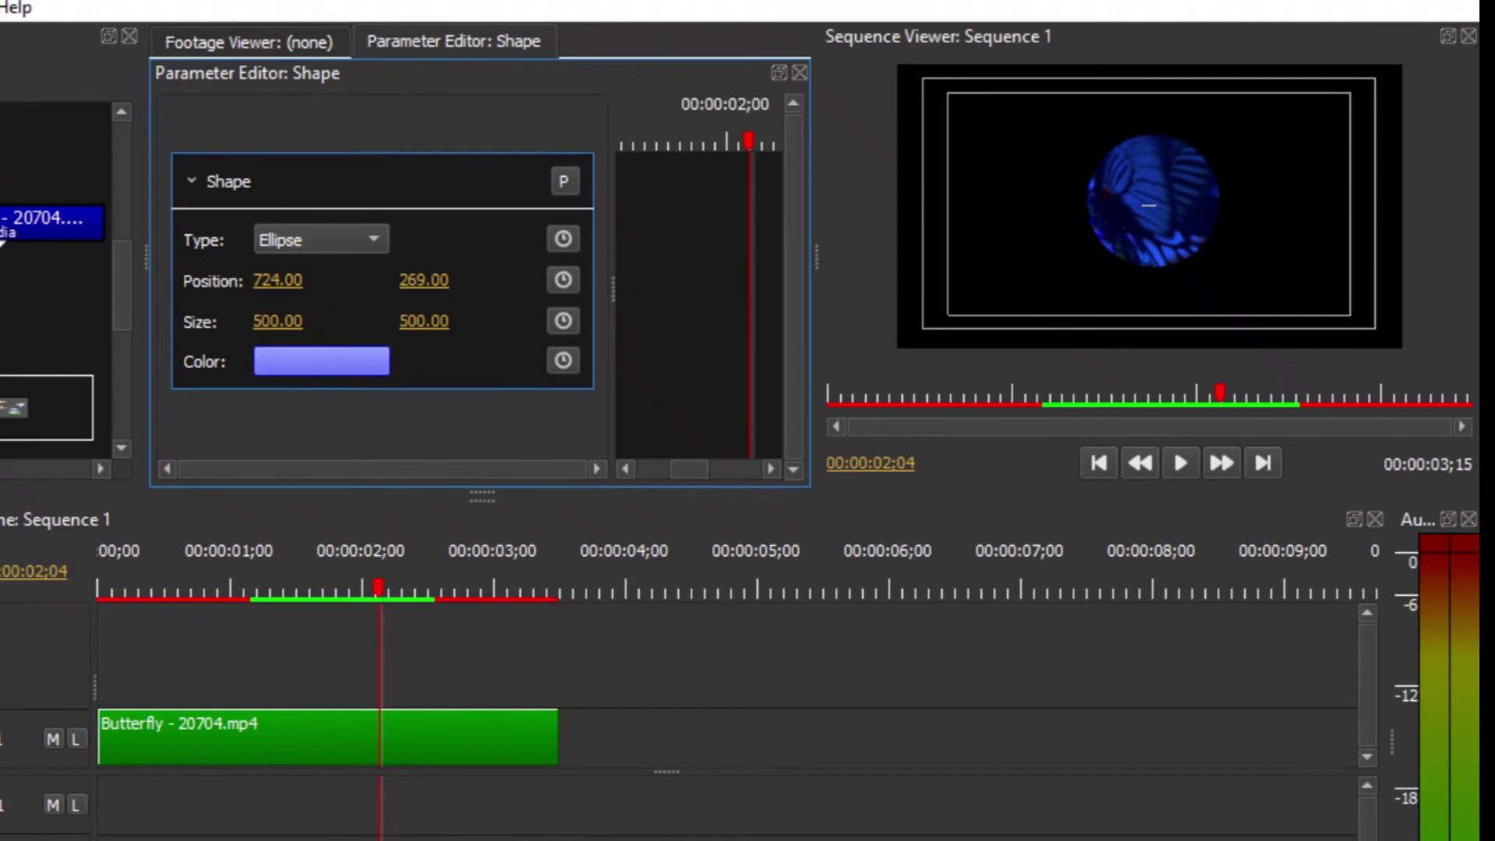
click(47, 407)
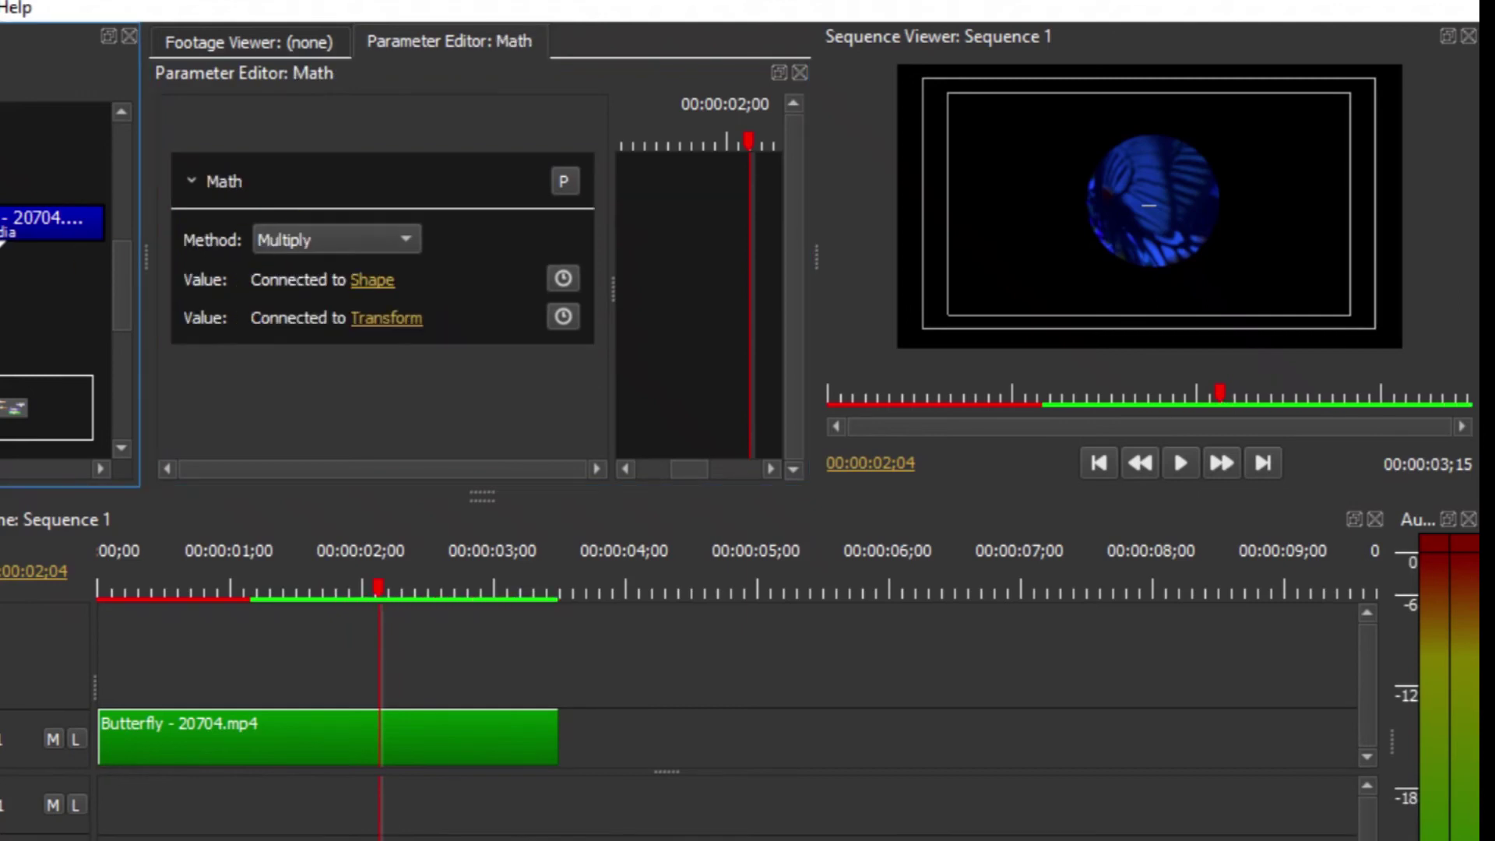
click(290, 241)
click(292, 179)
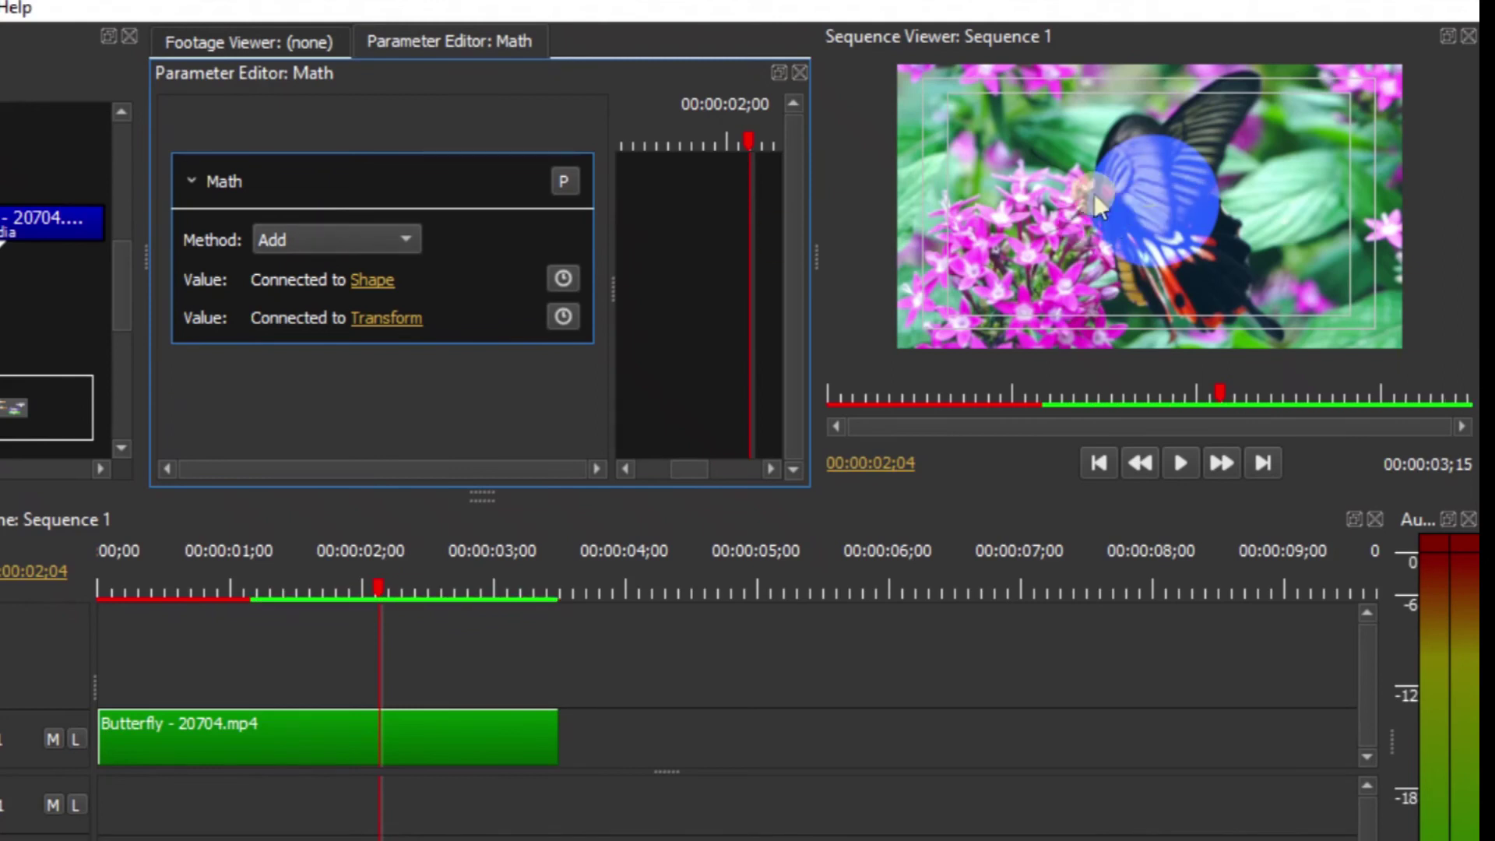
click(300, 239)
click(299, 298)
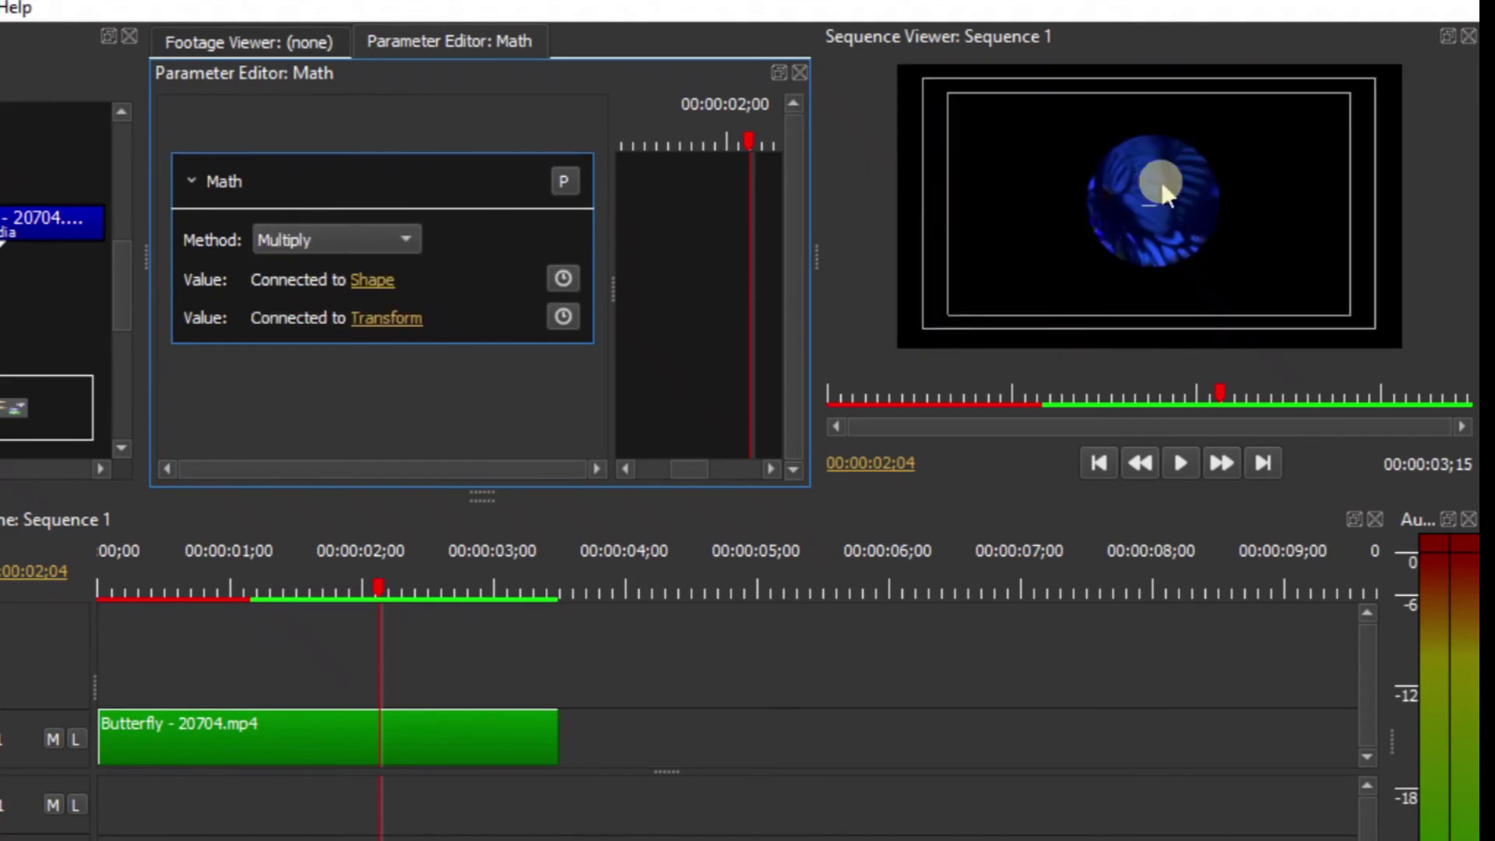
click(333, 240)
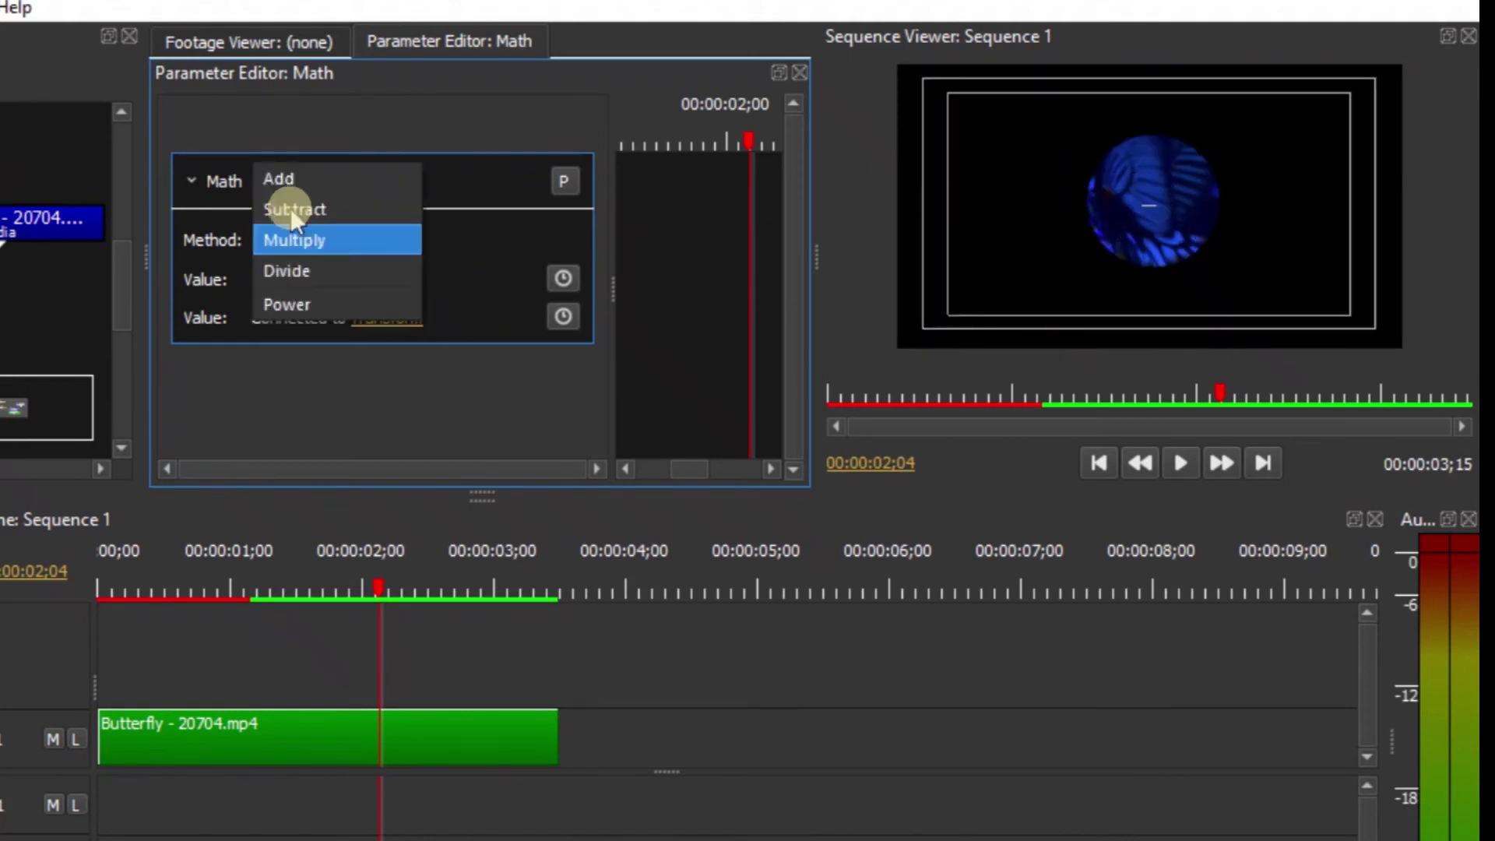
click(290, 180)
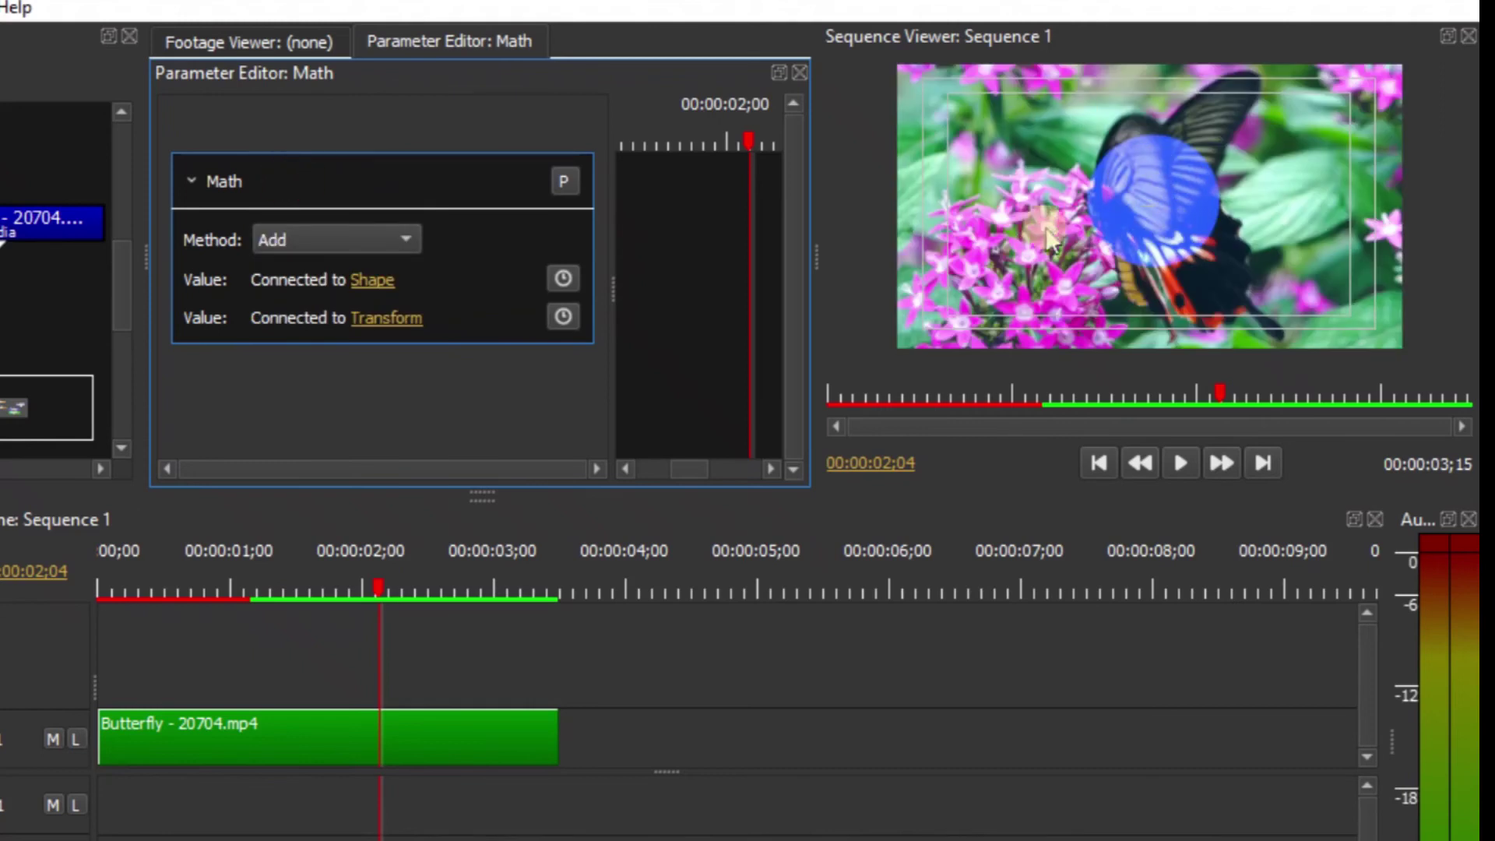
click(300, 241)
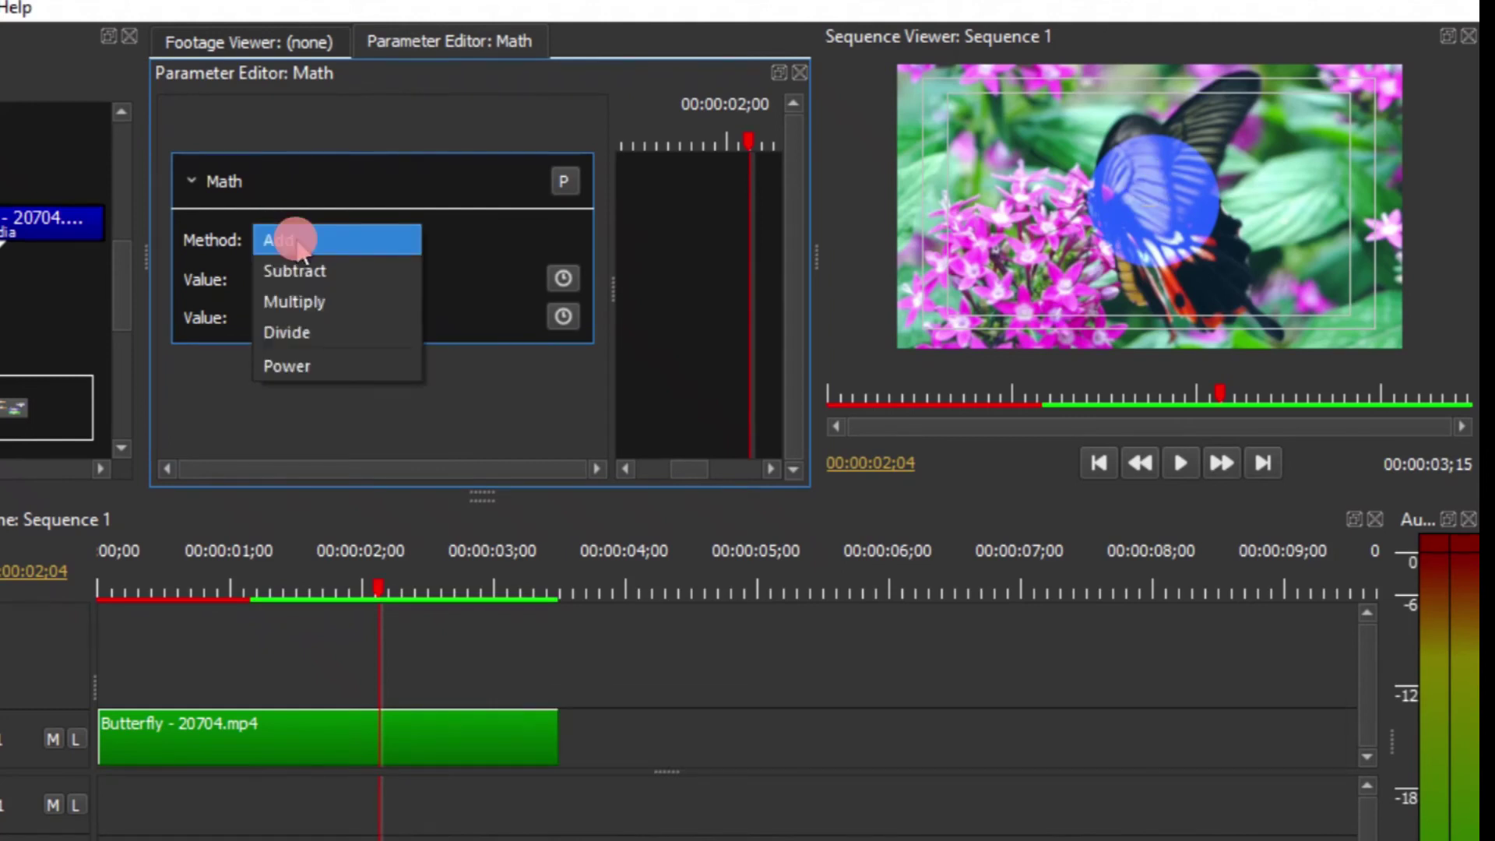
click(293, 297)
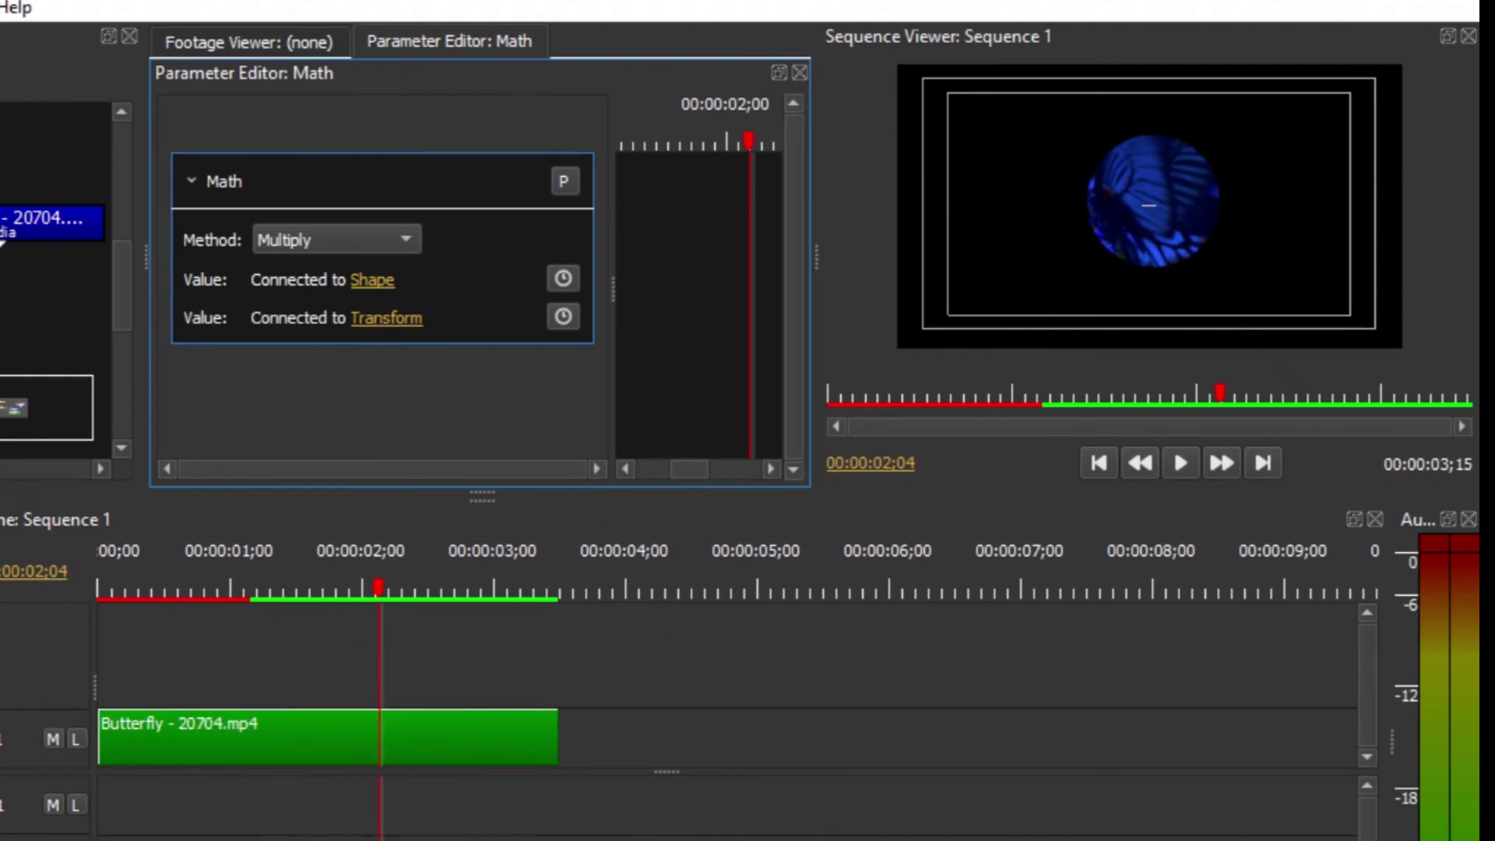
Place Autumn - 1990.mp4 on track 1 at sequence start, with Butterfly moved up to track 2.
drag(1, 327, 656, 775)
mouse_move(295, 730)
mouse_down()
mouse_move(293, 701)
mouse_move(295, 713)
mouse_up()
drag(755, 748, 233, 750)
Split Autumn at 03;15 where Butterfly ends and delete the leftover section.
drag(382, 587, 561, 601)
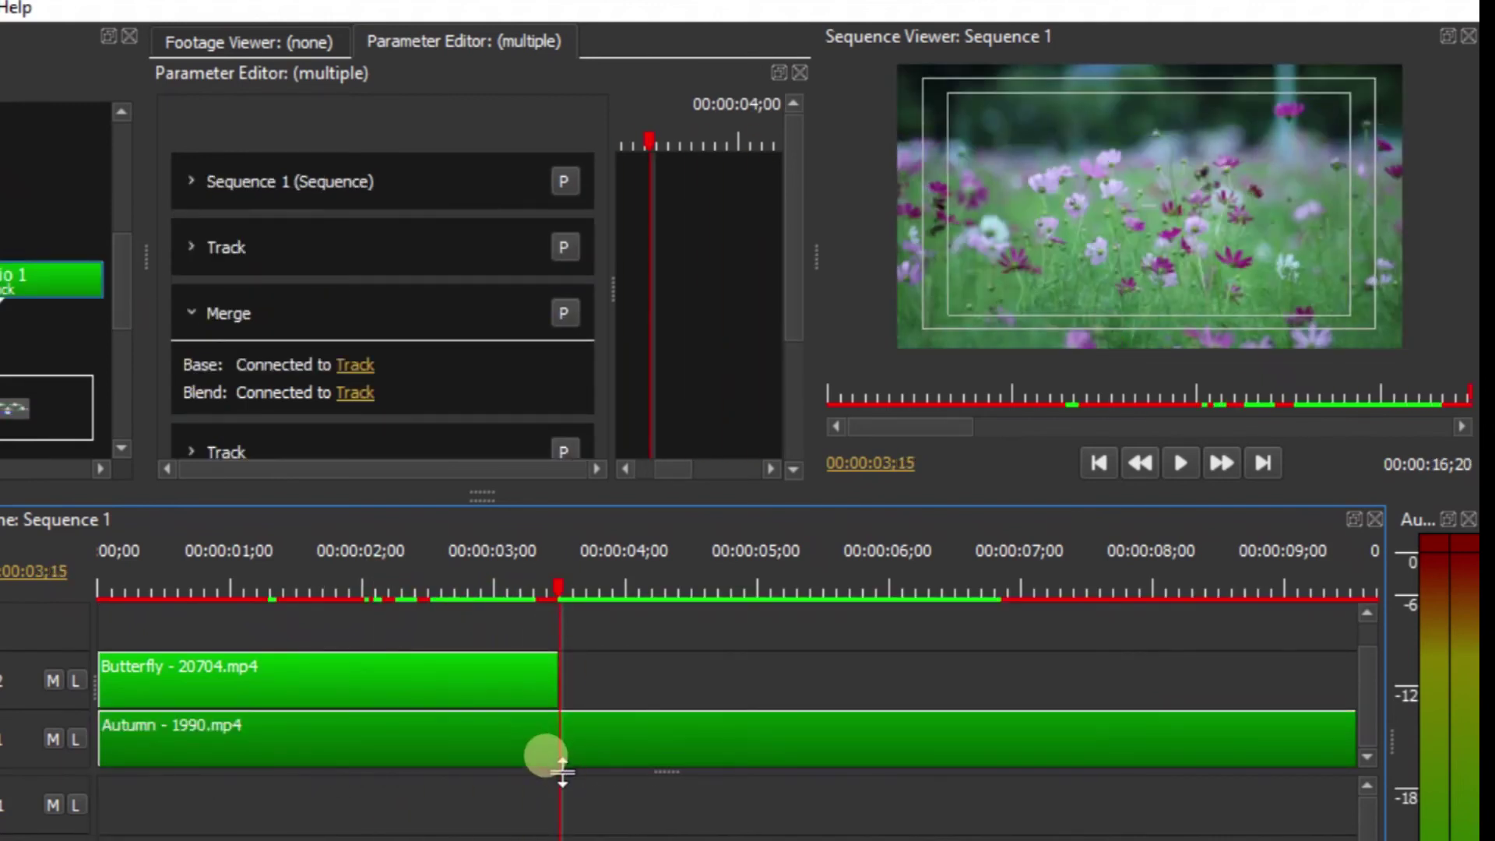
click(536, 738)
drag(514, 591, 358, 590)
click(657, 748)
key(Delete)
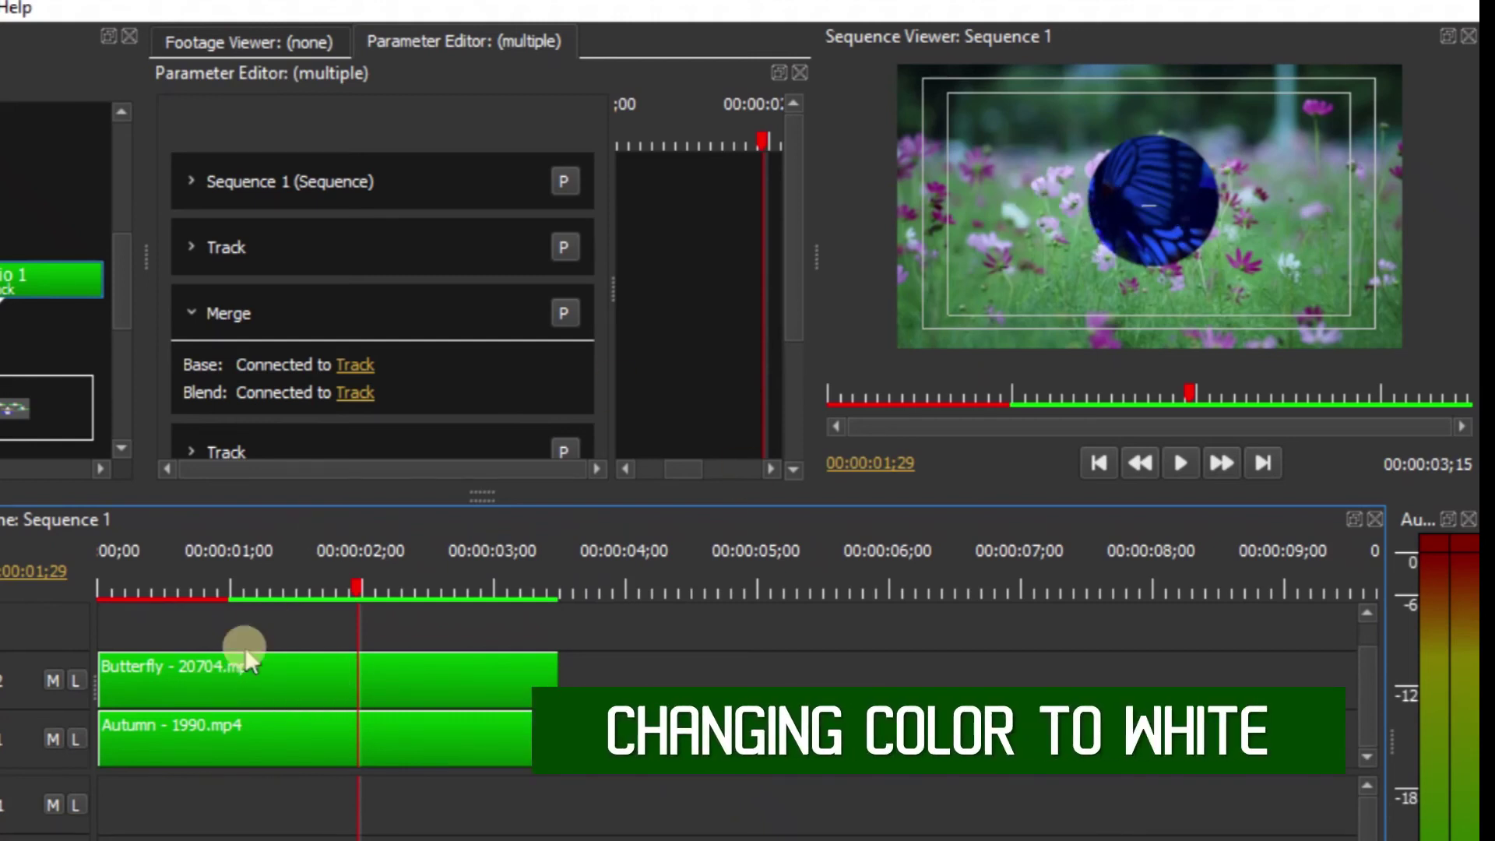
click(251, 732)
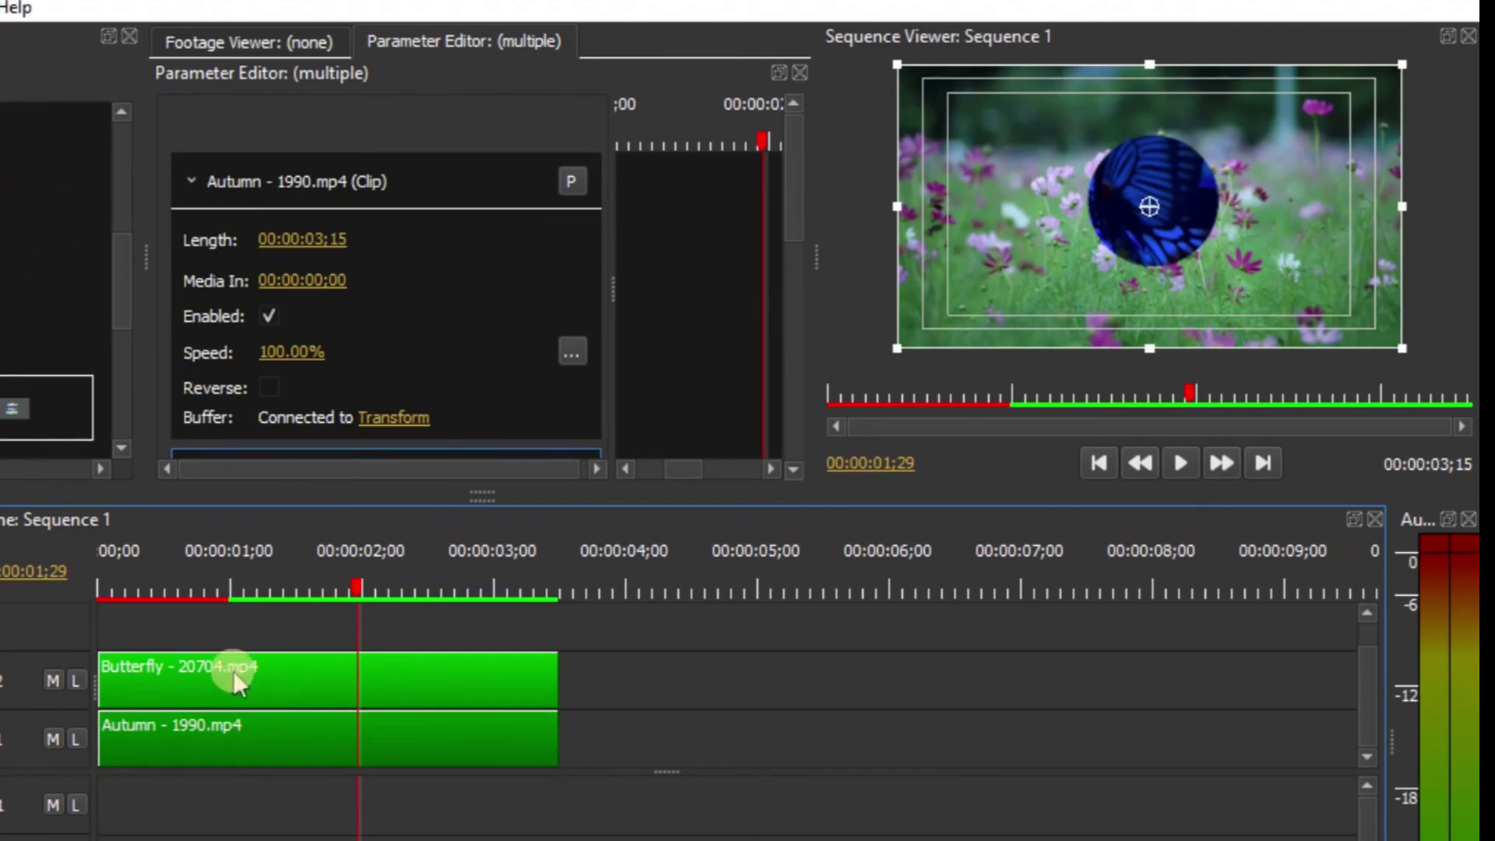
Set the Butterfly clip's Shape node colour to white in the Select Color dialog.
click(261, 685)
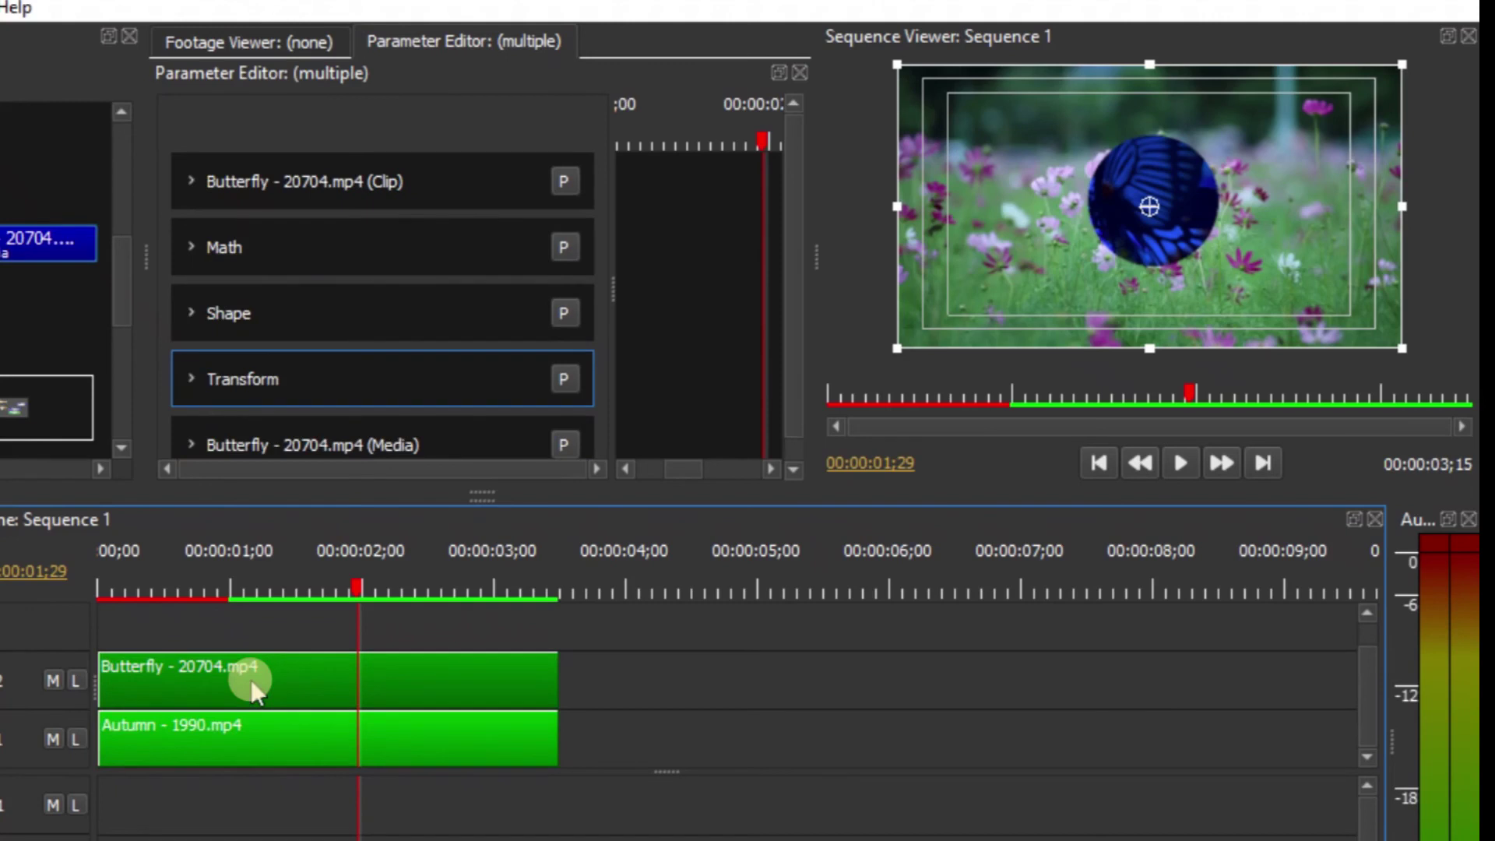
click(178, 312)
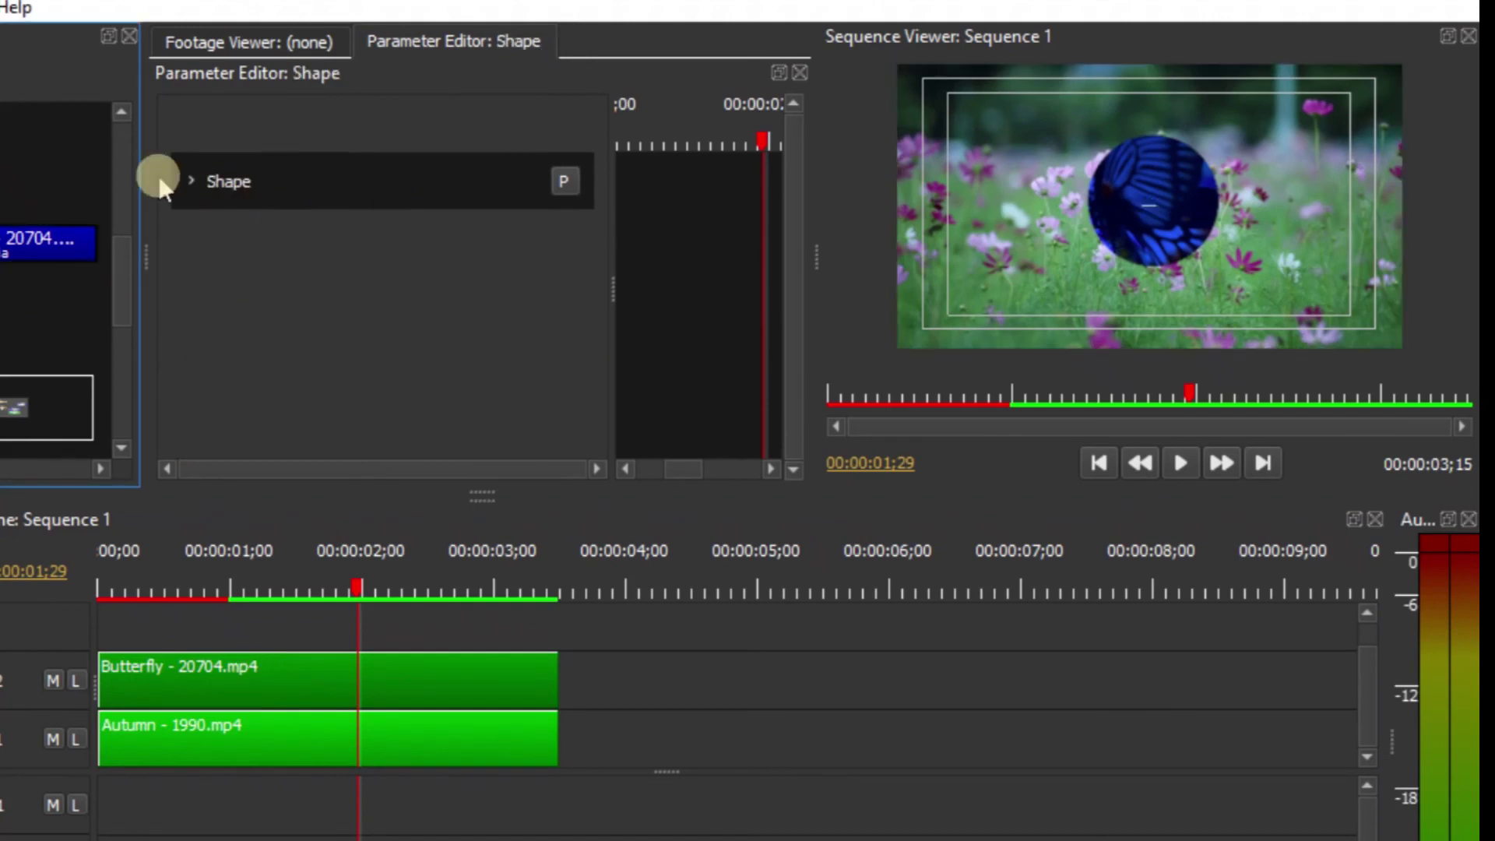
click(189, 181)
click(334, 363)
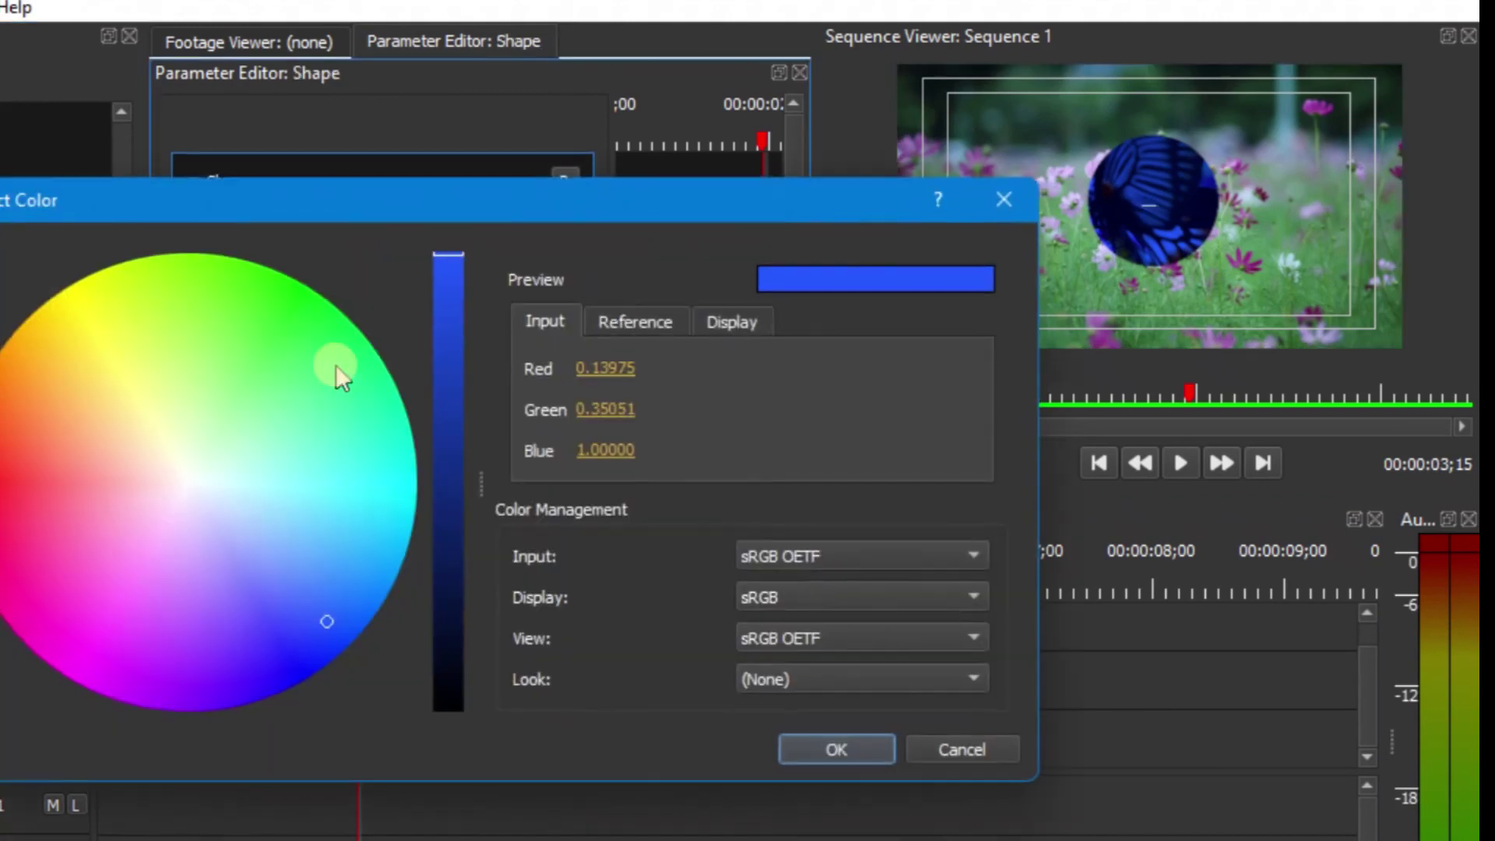
click(185, 484)
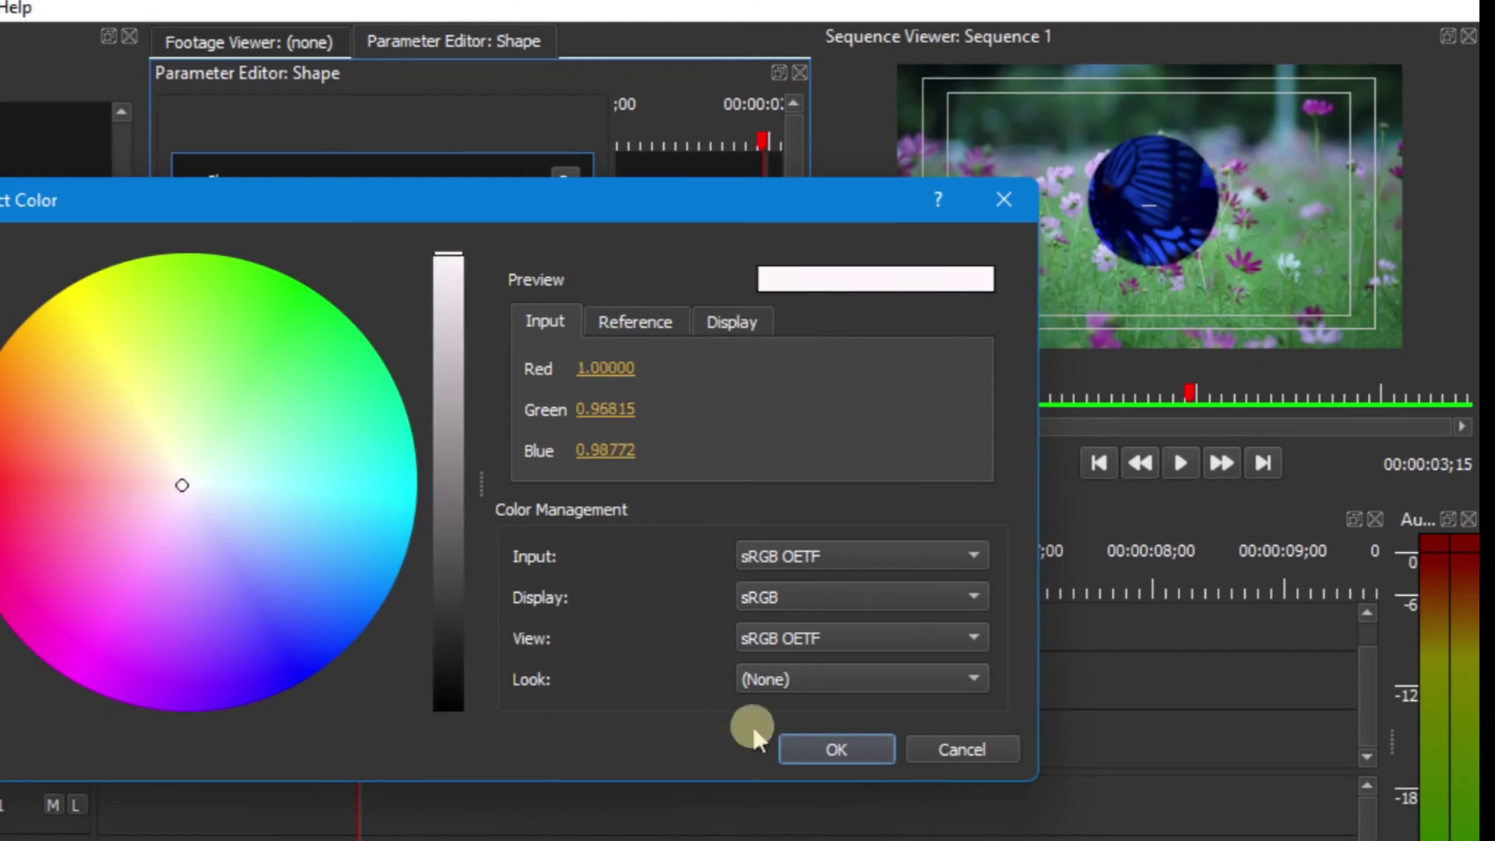
click(834, 748)
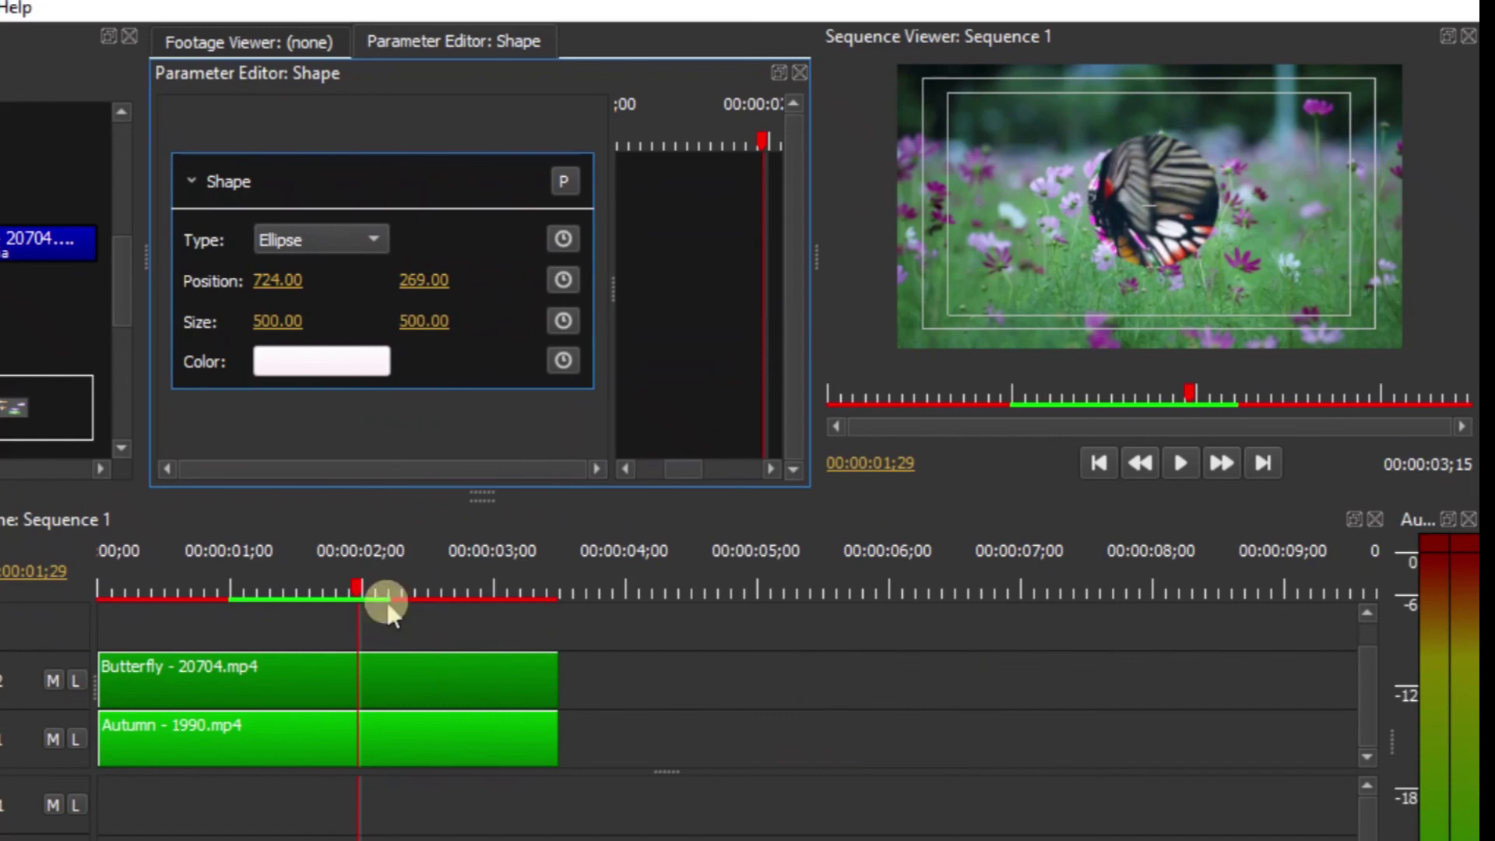
Set the Shape Size to 1000 × 1000 and its Position to X 498, Y 38.
click(274, 321)
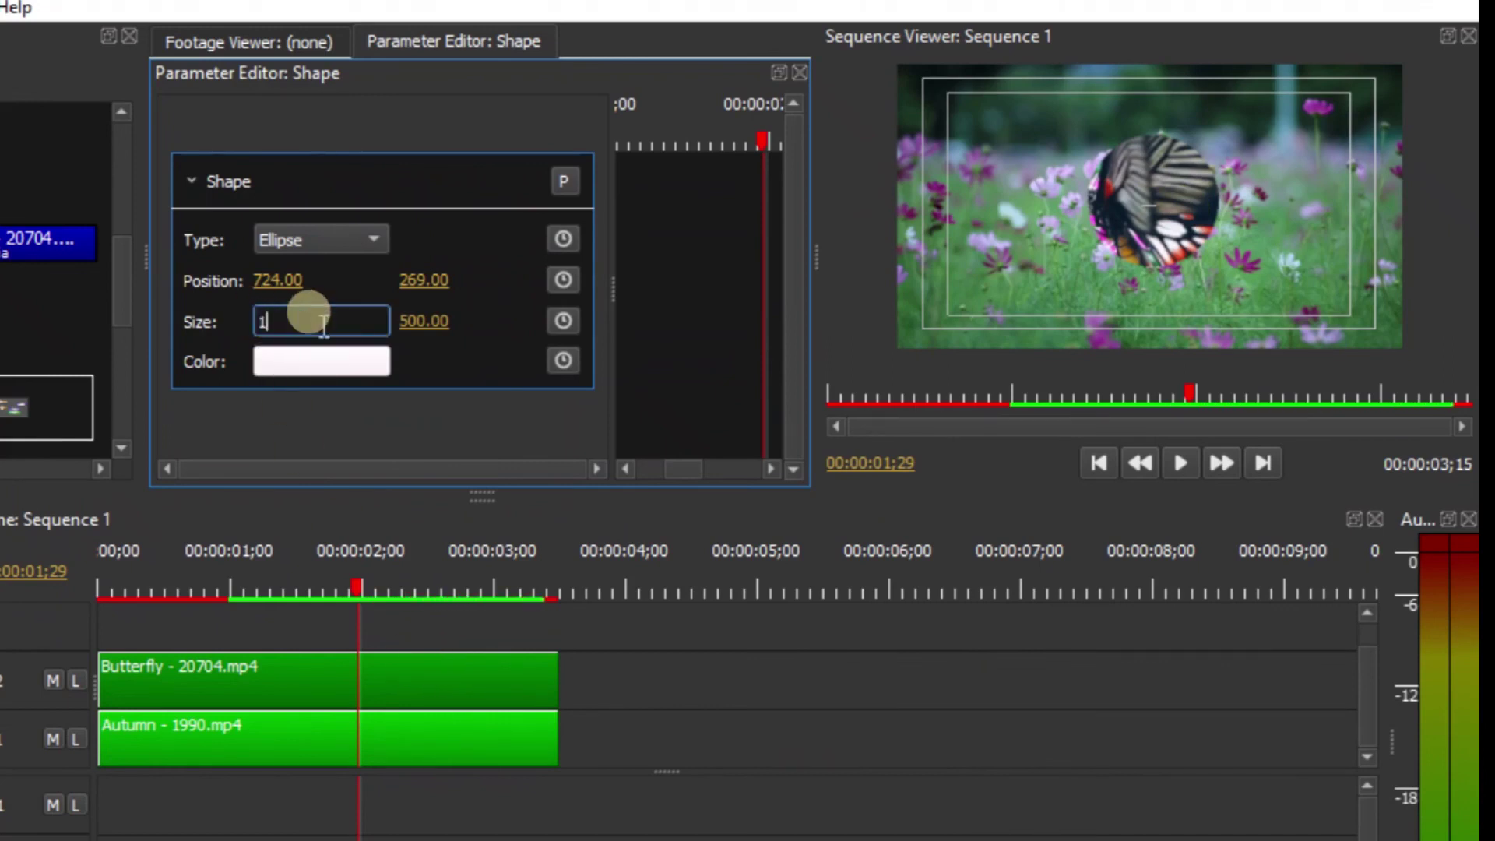
key(Return)
drag(304, 320, 657, 362)
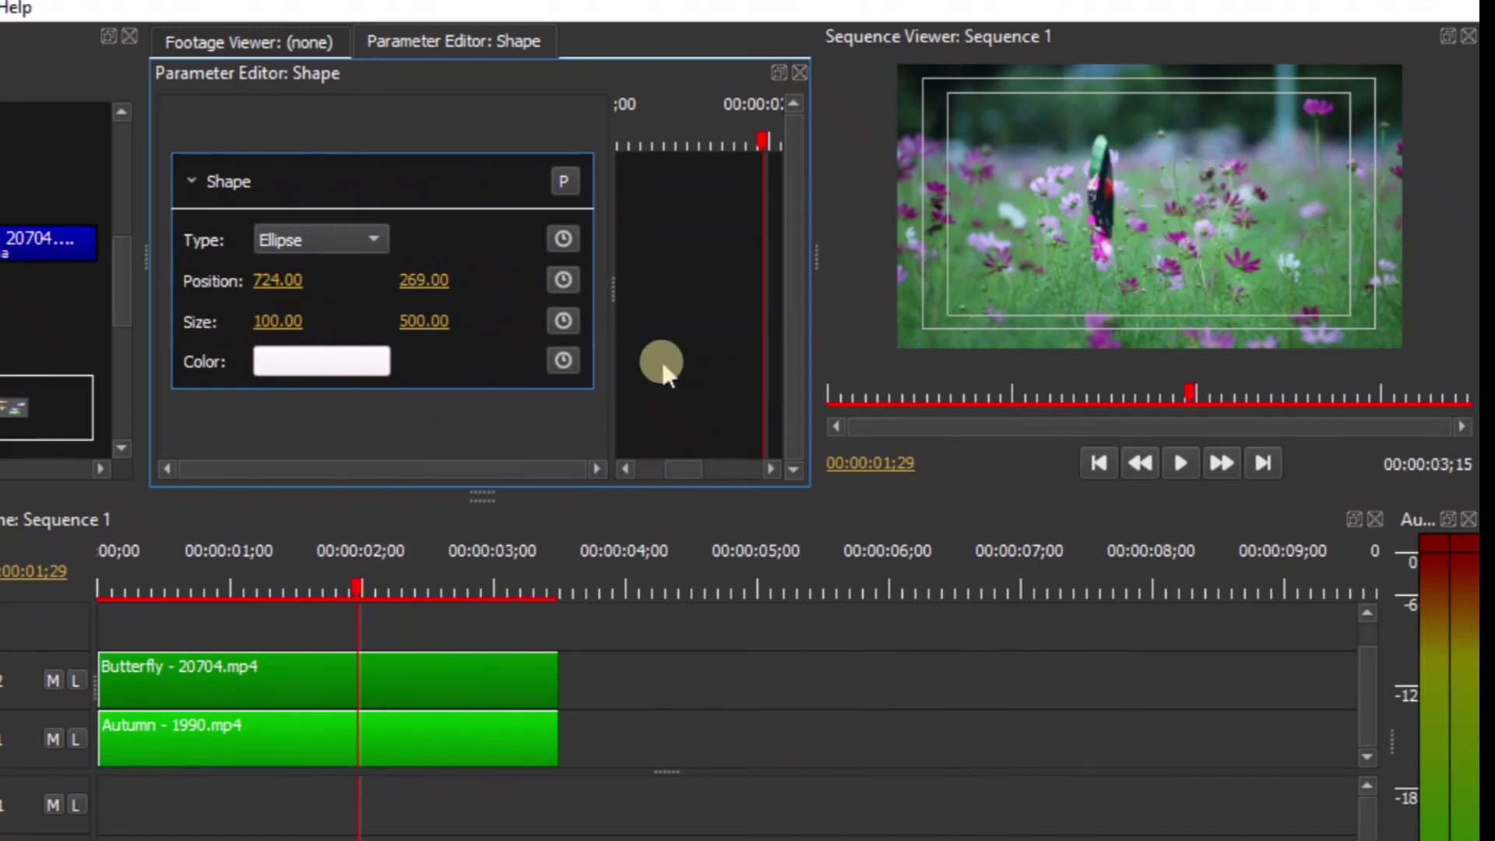
click(420, 321)
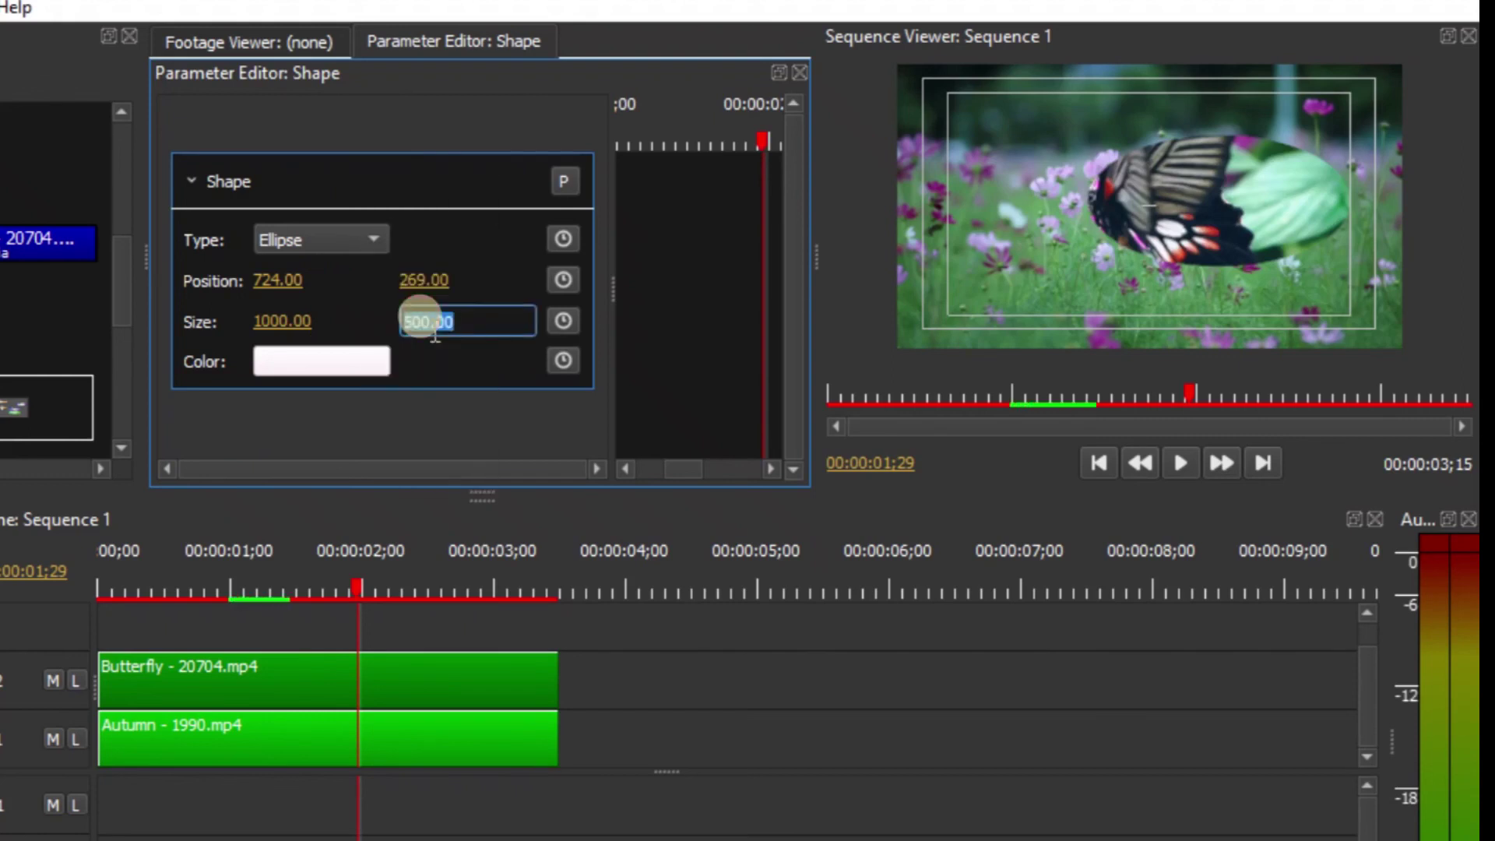
text(1000)
key(Return)
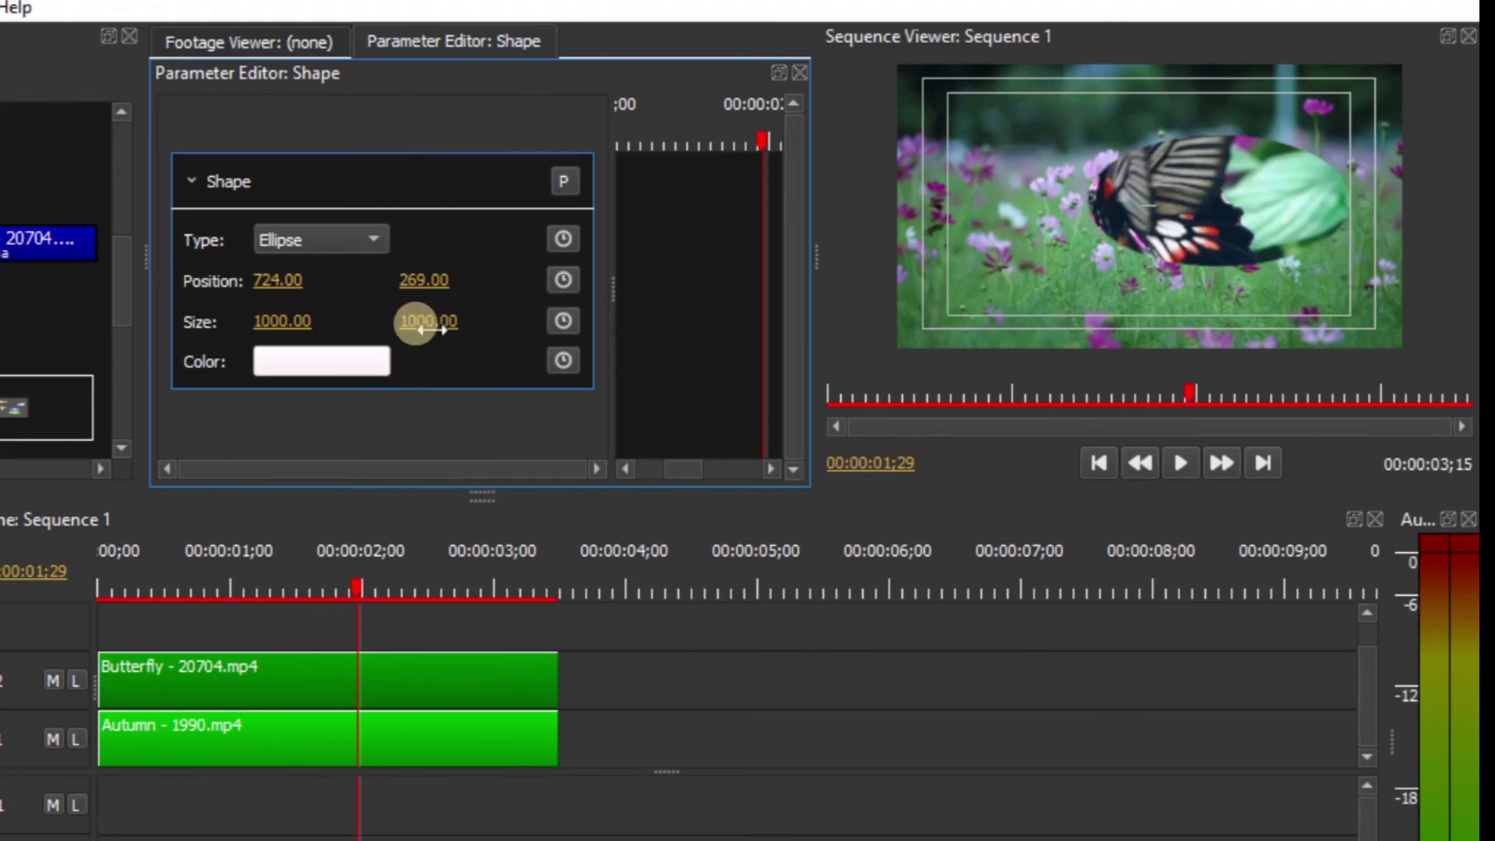
drag(268, 282, 4, 301)
drag(423, 281, 634, 319)
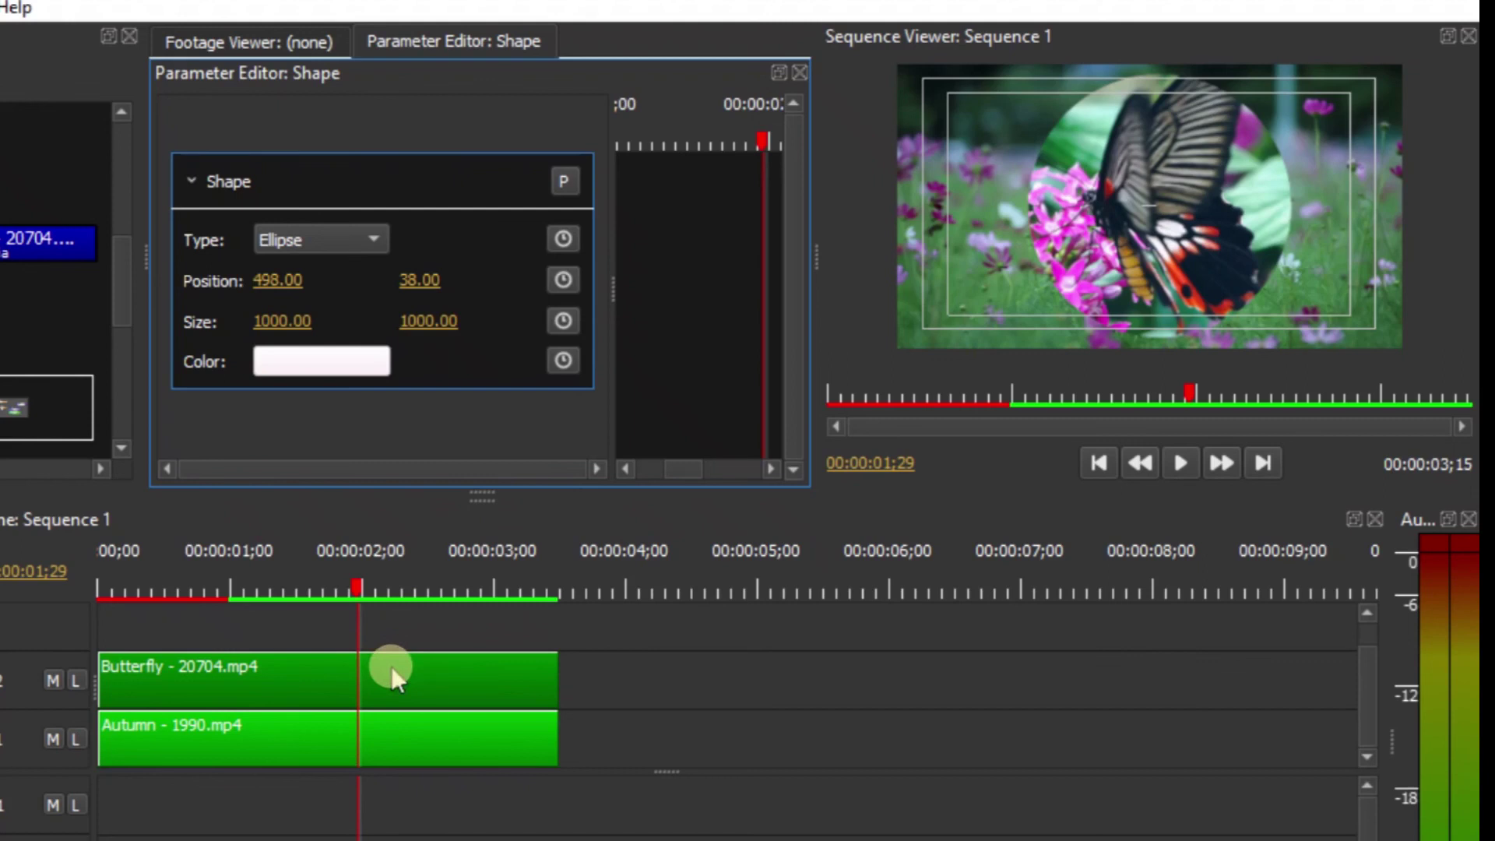
click(347, 590)
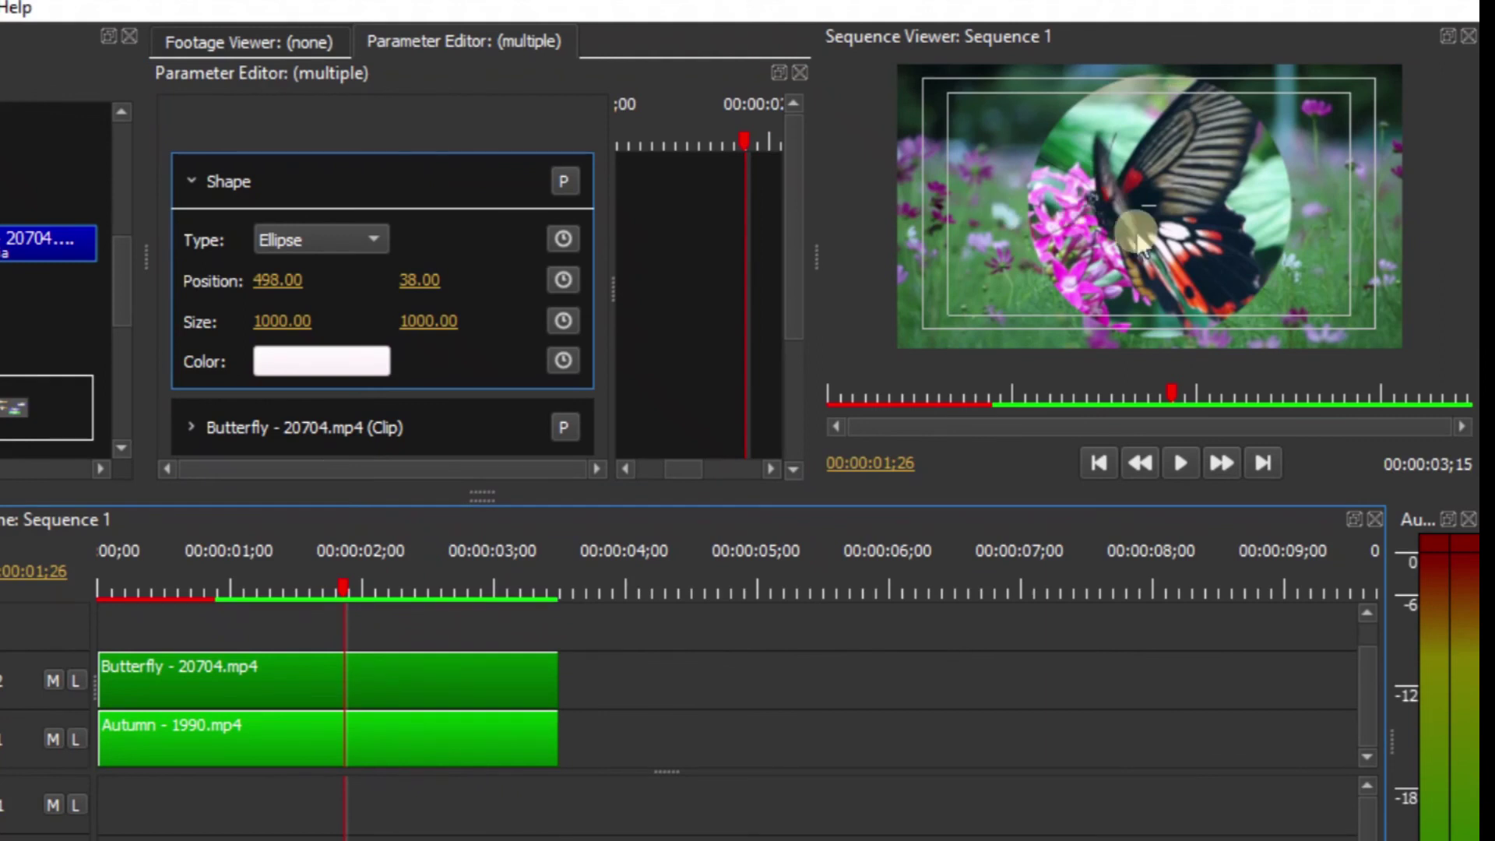